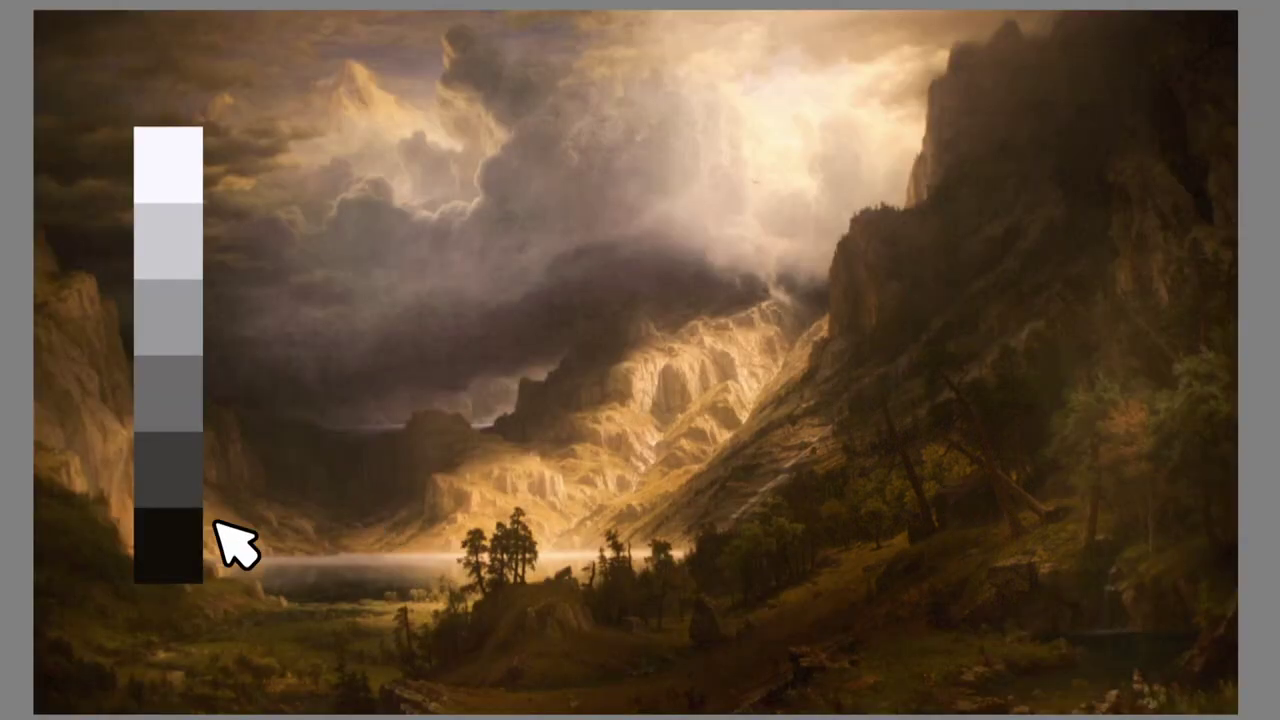
# Link the swatches to the trees and clouds, and add a white-background 'High Value' label.
pyautogui.moveTo(188, 524); pyautogui.dragTo(860, 535)
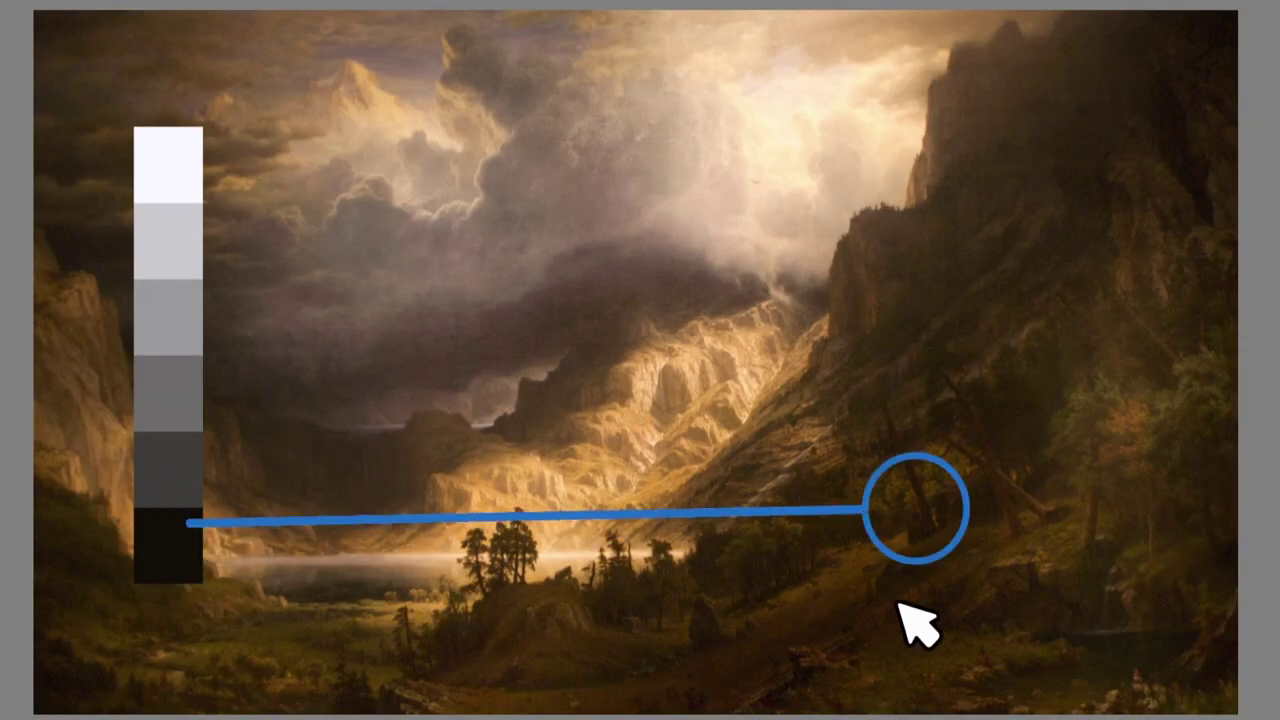
pyautogui.moveTo(195, 162); pyautogui.dragTo(723, 140)
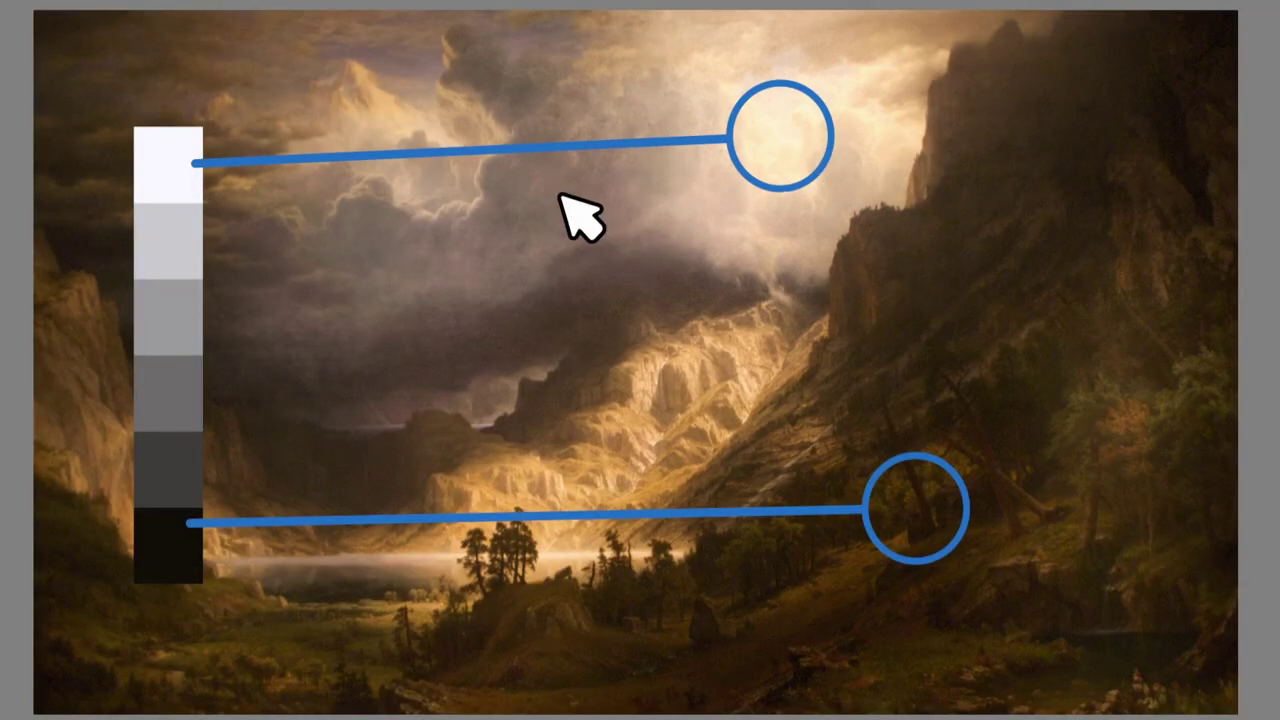
pyautogui.click(563, 200)
pyautogui.write('High Value')
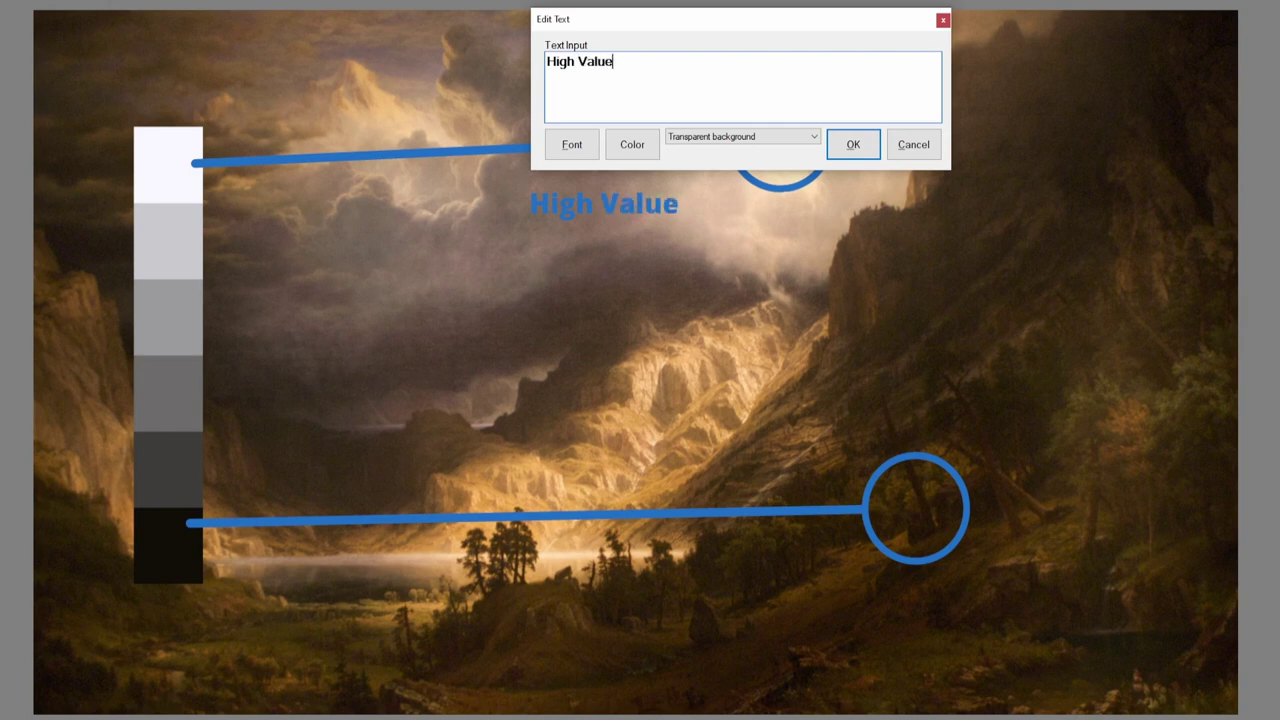
pyautogui.click(749, 137)
pyautogui.click(725, 163)
pyautogui.click(853, 145)
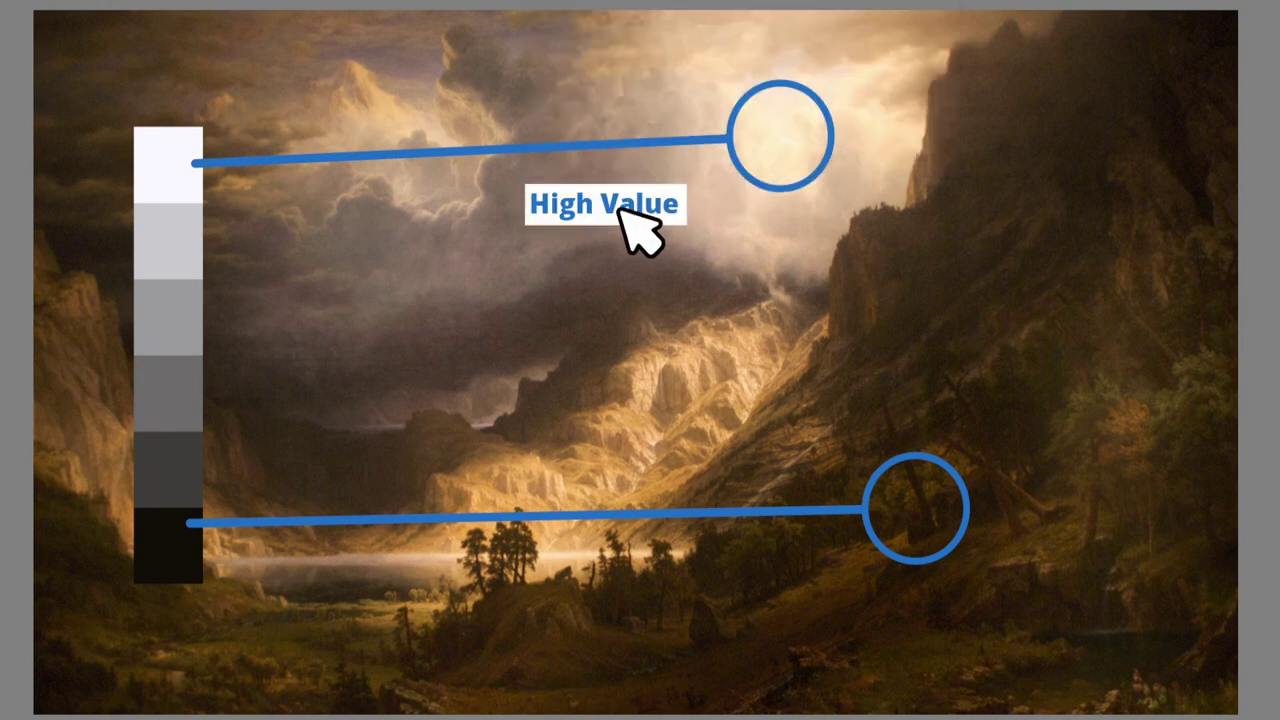
pyautogui.moveTo(620, 207); pyautogui.dragTo(636, 116)
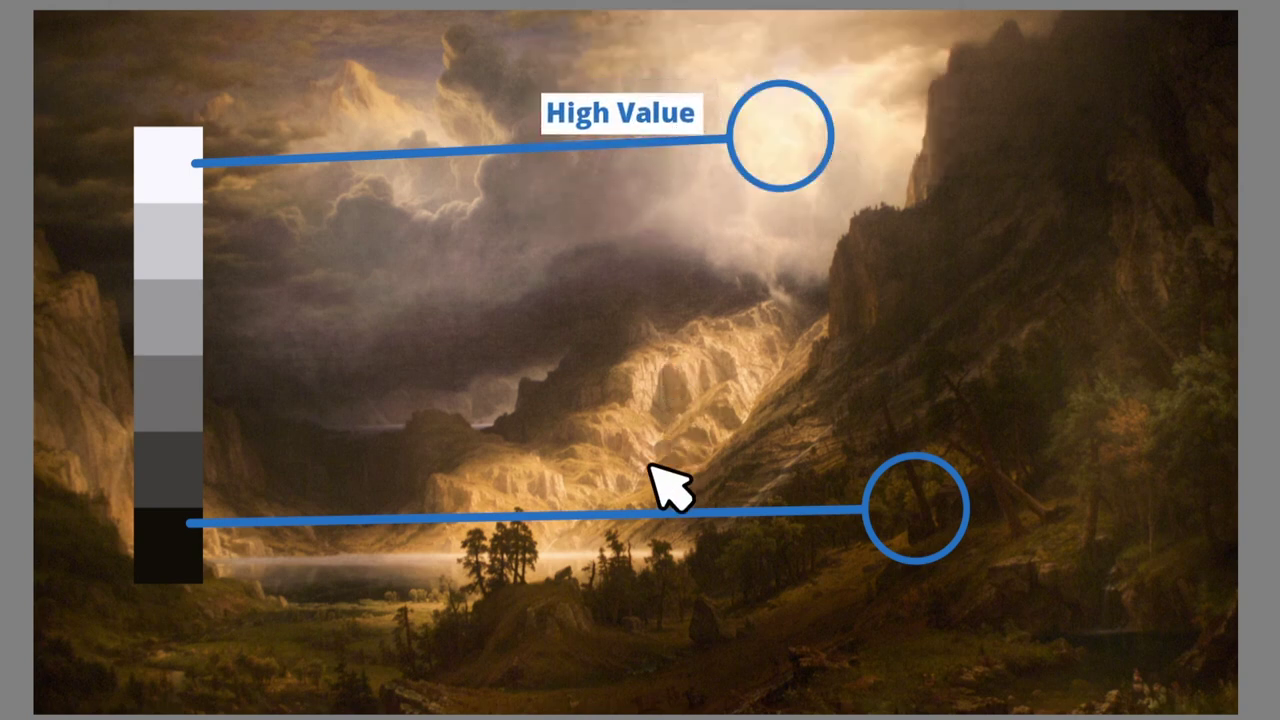
# Add a white-background 'Low Value' label by the dark trees and soft-proof in grayscale.
pyautogui.click(705, 497)
pyautogui.write('L')
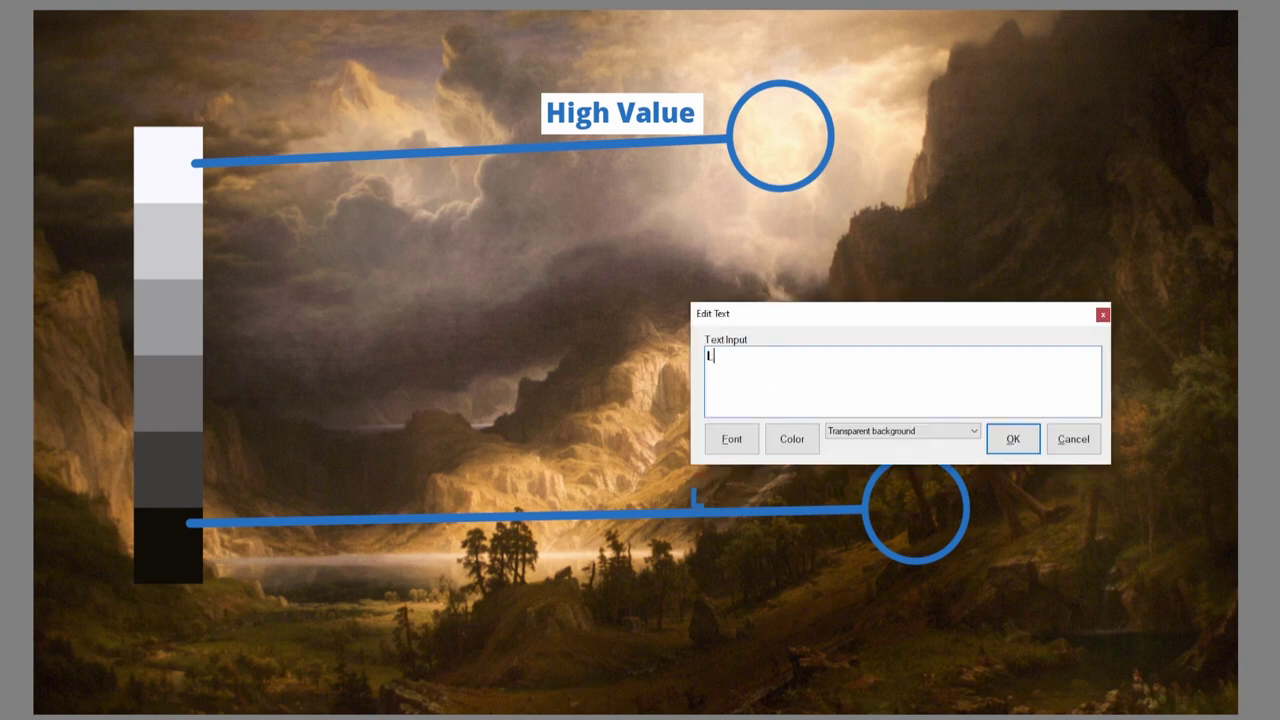
pyautogui.write('ow Value')
pyautogui.click(850, 431)
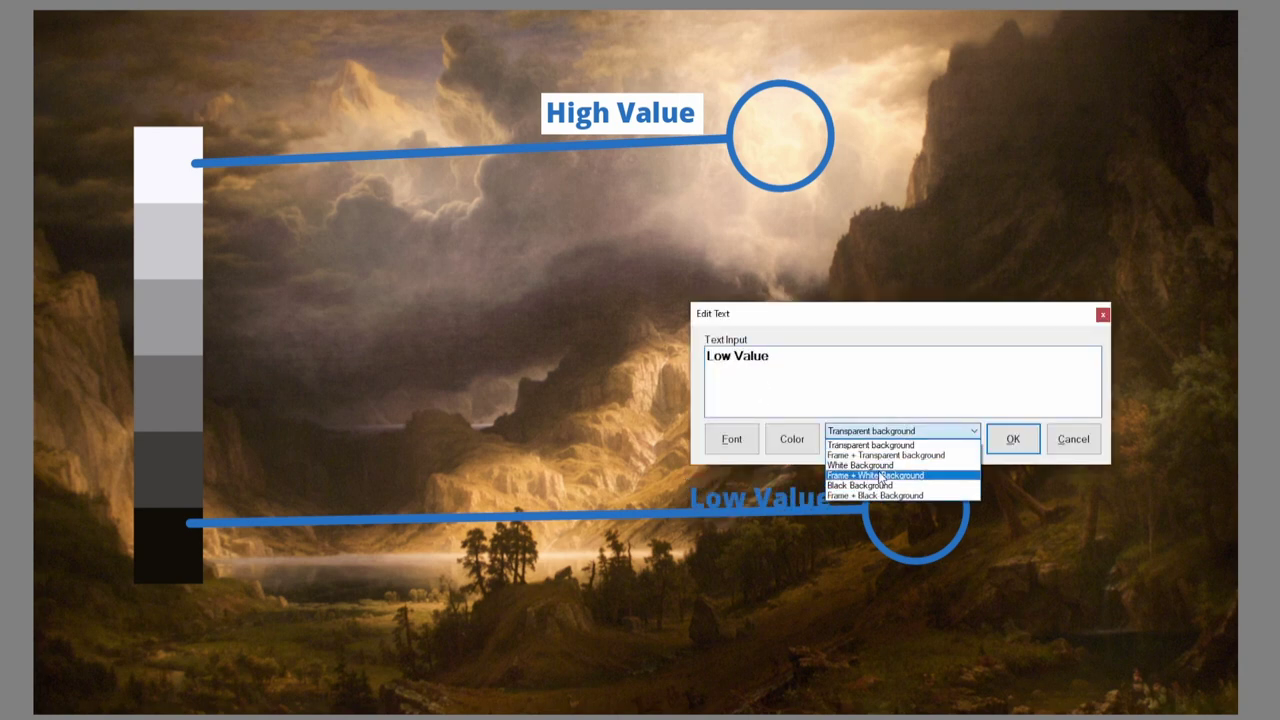
pyautogui.click(880, 472)
pyautogui.click(1005, 443)
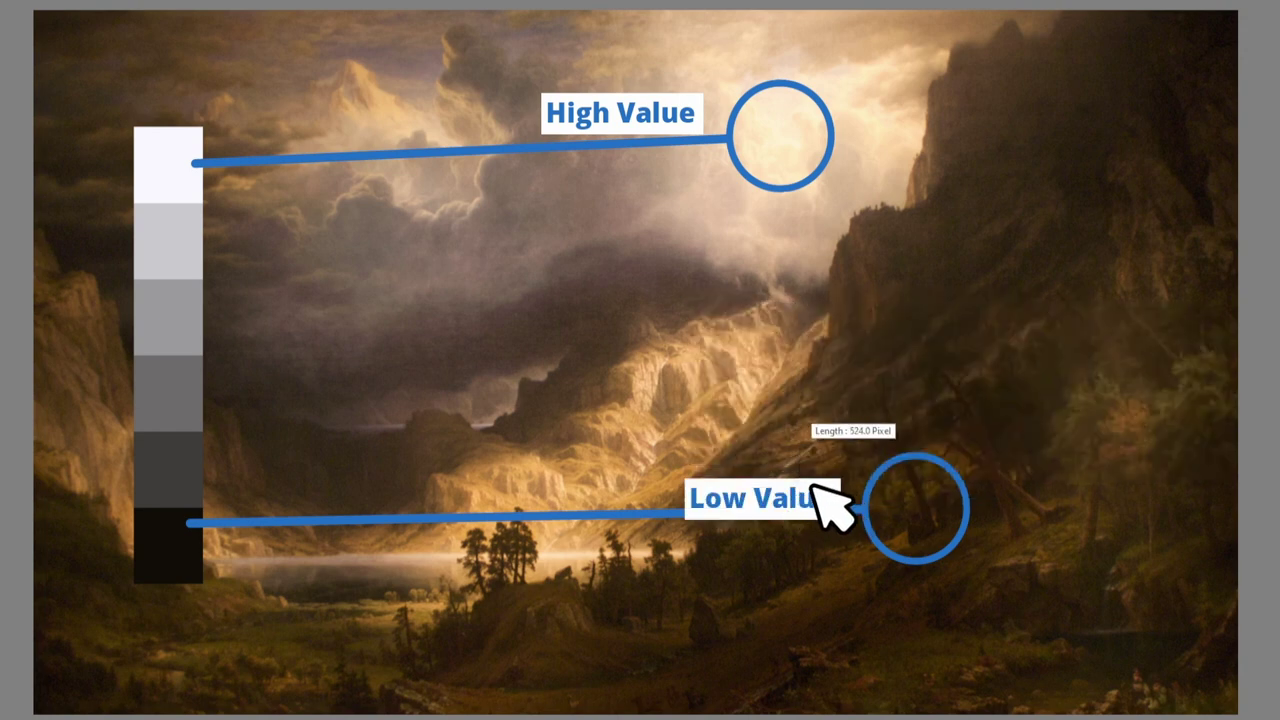
pyautogui.moveTo(829, 509); pyautogui.dragTo(820, 488)
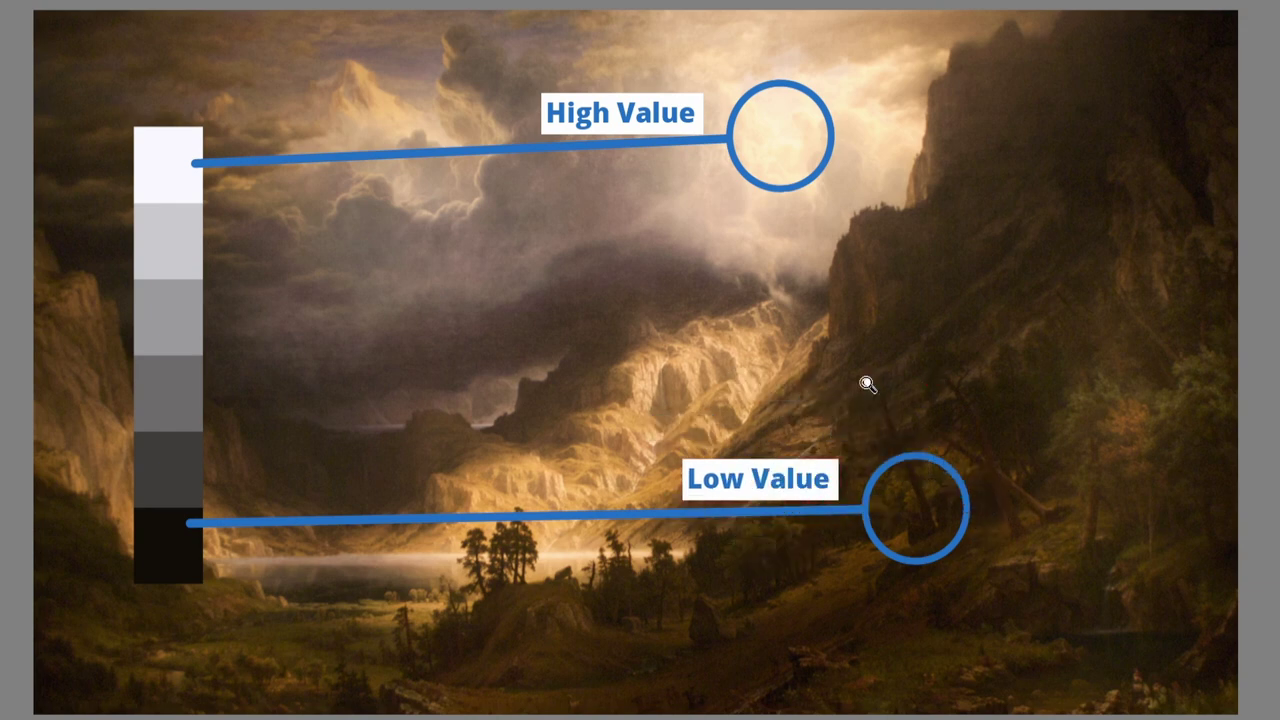
pyautogui.hotkey('ctrl', 'y')
# Clear the annotations and add a Posterize filter mask with Steps lowered to 2.
pyautogui.rightClick(766, 491)
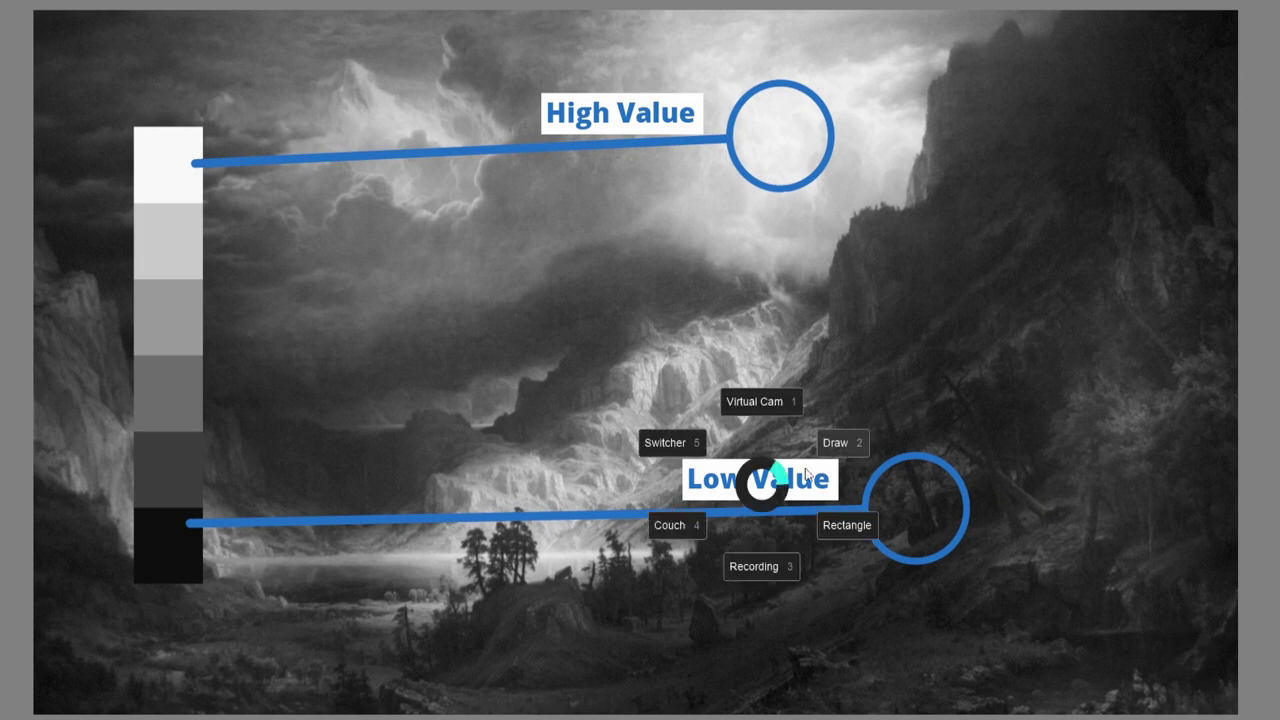
pyautogui.click(783, 470)
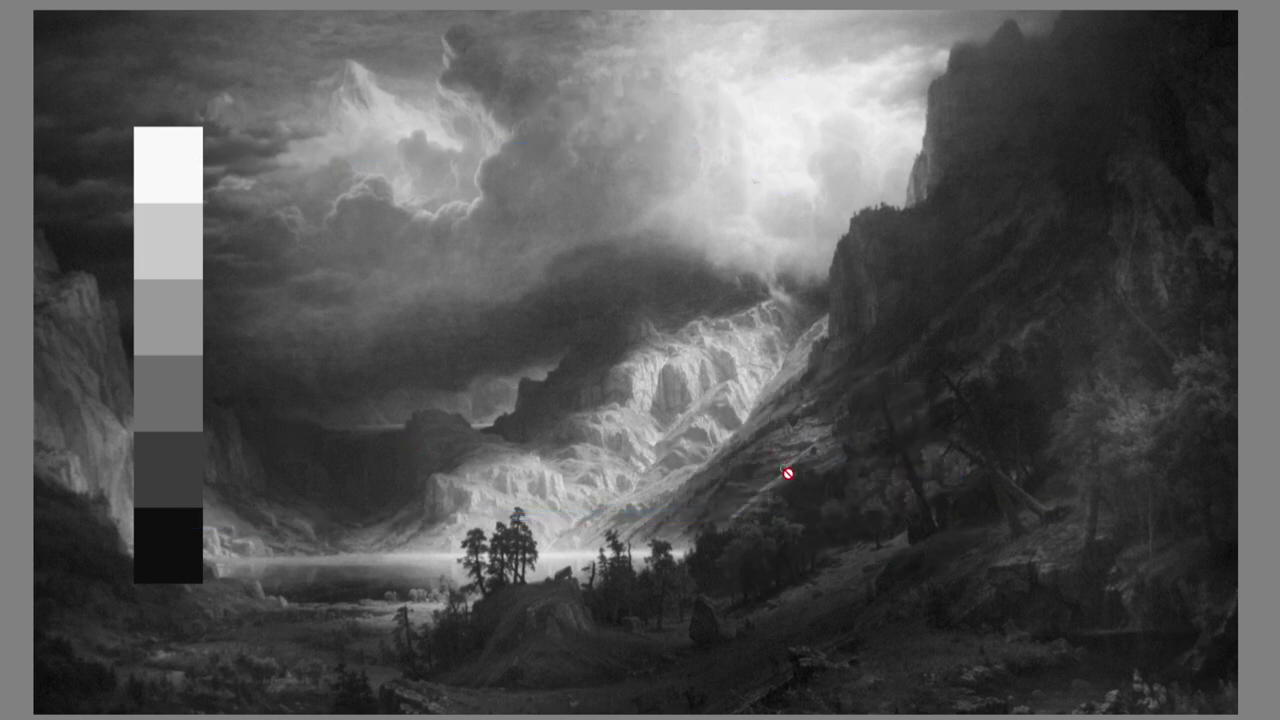
pyautogui.click(1019, 592)
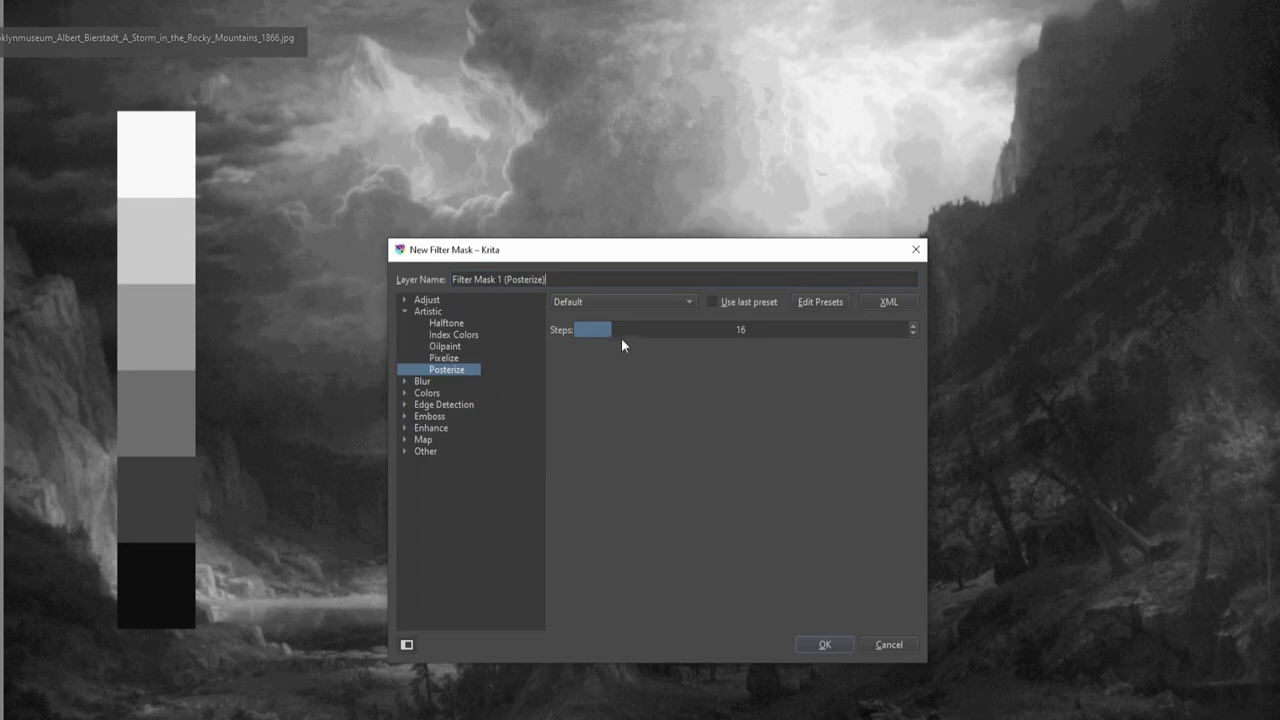
pyautogui.moveTo(620, 338); pyautogui.dragTo(578, 333)
pyautogui.moveTo(686, 256); pyautogui.dragTo(510, 87)
pyautogui.click(737, 158)
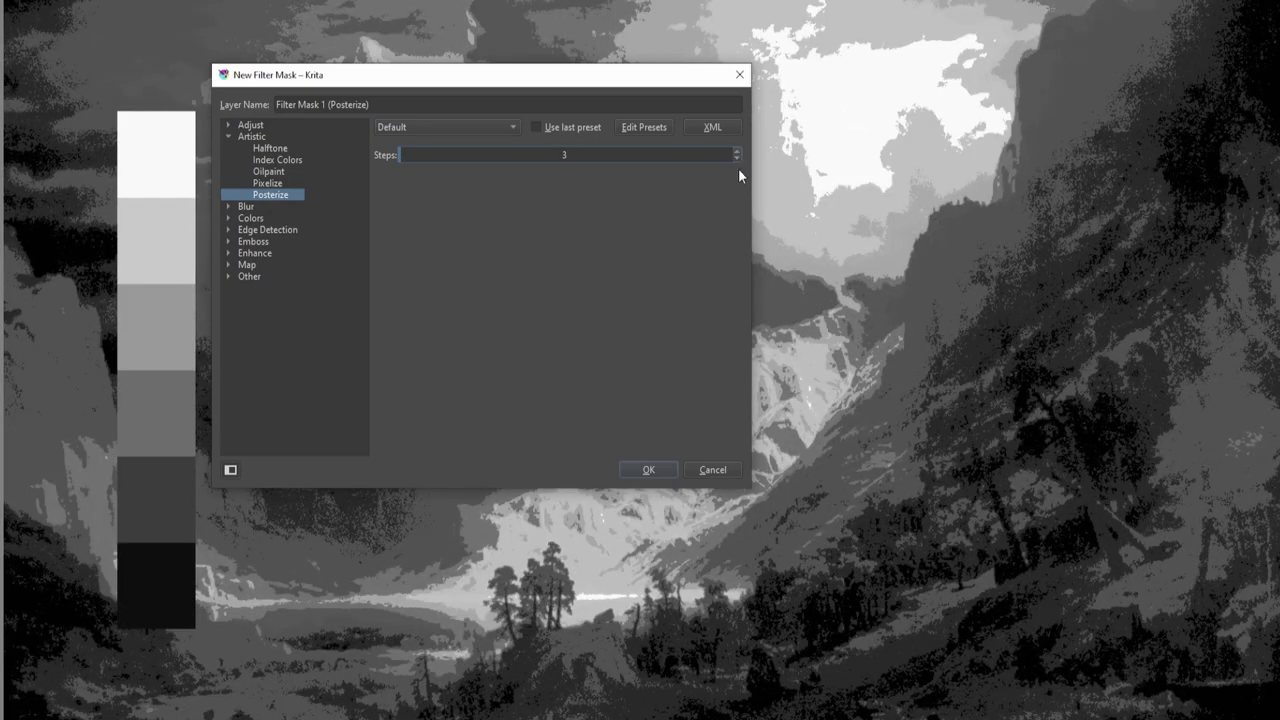
pyautogui.click(736, 159)
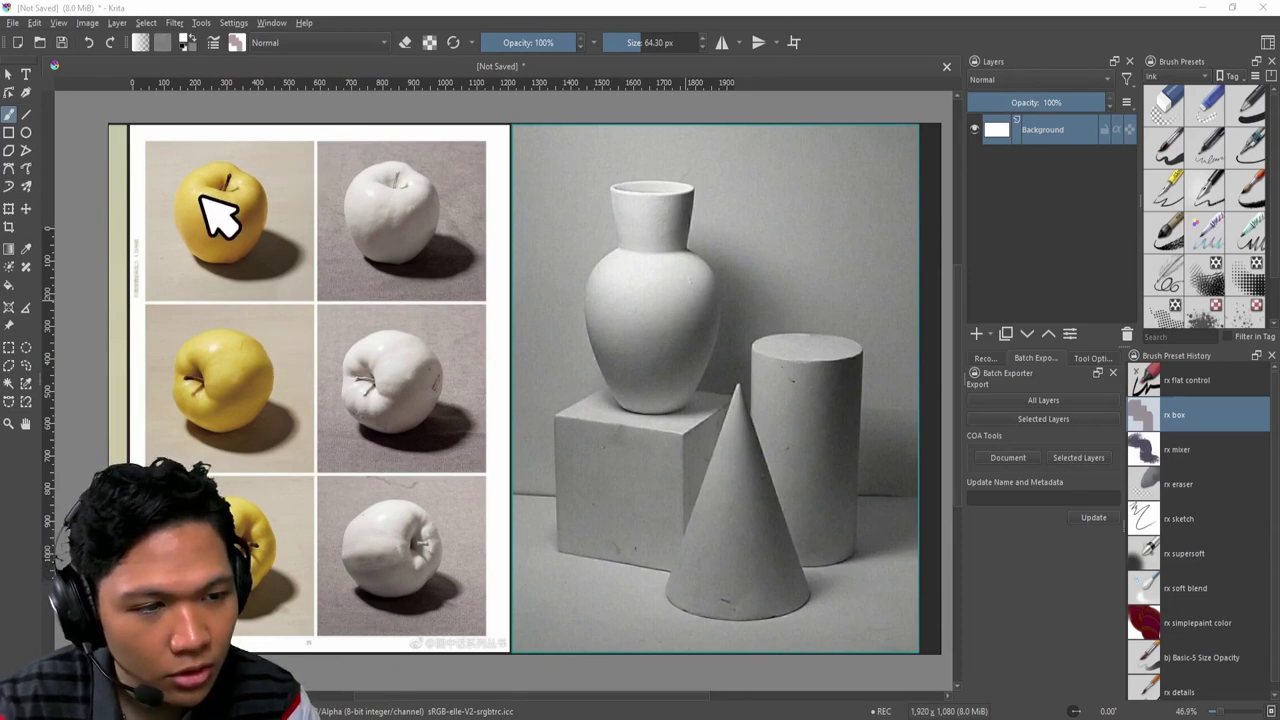
pyautogui.moveTo(198, 194)
pyautogui.mouseDown()
pyautogui.moveTo(197, 258)
pyautogui.moveTo(235, 193)
pyautogui.moveTo(203, 160)
pyautogui.mouseUp()
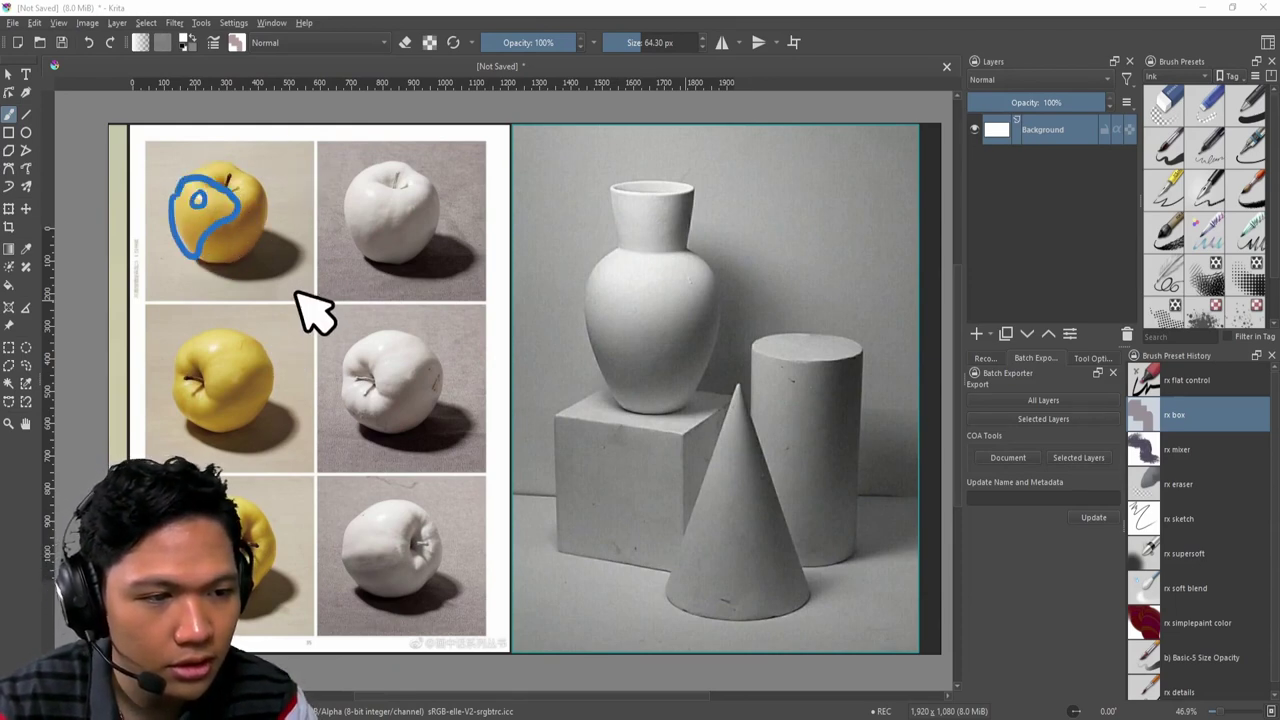
pyautogui.hotkey('ctrl', 'z')
pyautogui.hotkey('ctrl', 'z')
pyautogui.moveTo(213, 232)
pyautogui.mouseDown()
pyautogui.moveTo(263, 183)
pyautogui.moveTo(237, 204)
pyautogui.moveTo(270, 227)
pyautogui.moveTo(256, 260)
pyautogui.moveTo(270, 213)
pyautogui.moveTo(229, 252)
pyautogui.moveTo(305, 258)
pyautogui.moveTo(222, 288)
pyautogui.moveTo(203, 260)
pyautogui.mouseUp()
pyautogui.hotkey('ctrl', 'z')
pyautogui.hotkey('ctrl', 'z')
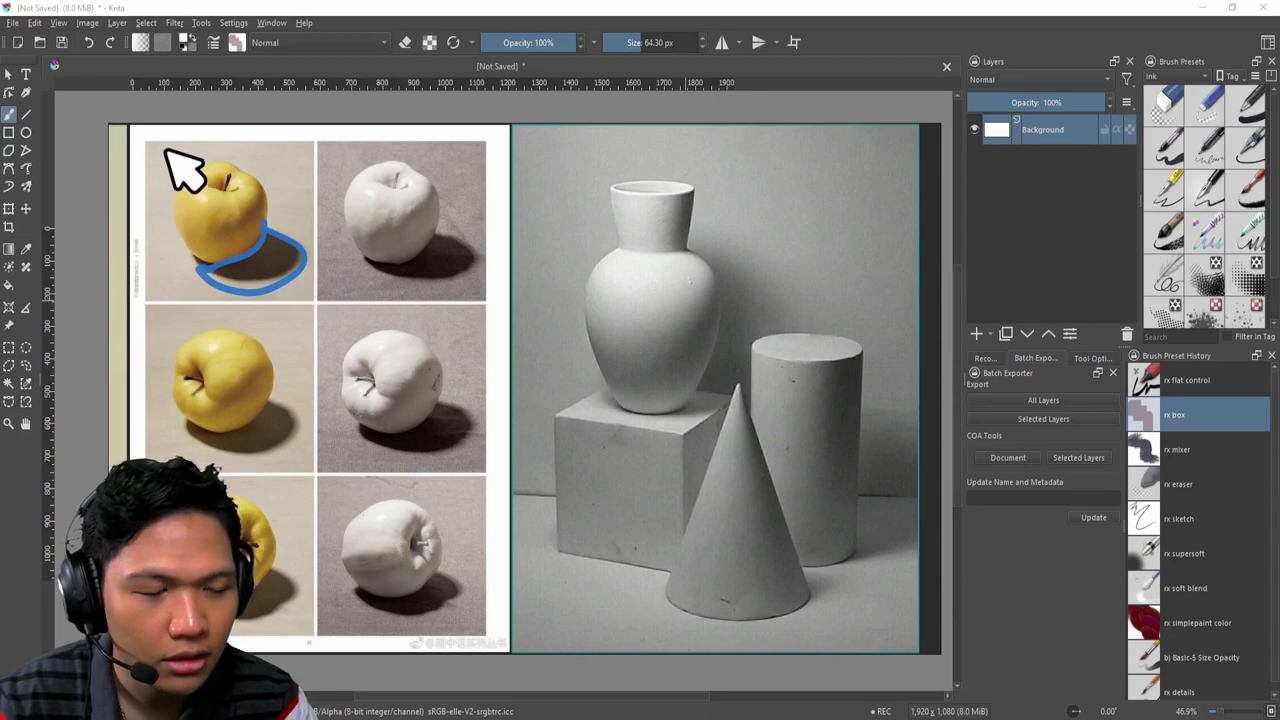
pyautogui.hotkey('ctrl', 'z')
pyautogui.moveTo(155, 148)
pyautogui.mouseDown()
pyautogui.moveTo(152, 272)
pyautogui.moveTo(182, 290)
pyautogui.moveTo(193, 258)
pyautogui.moveTo(175, 180)
pyautogui.moveTo(240, 171)
pyautogui.mouseUp()
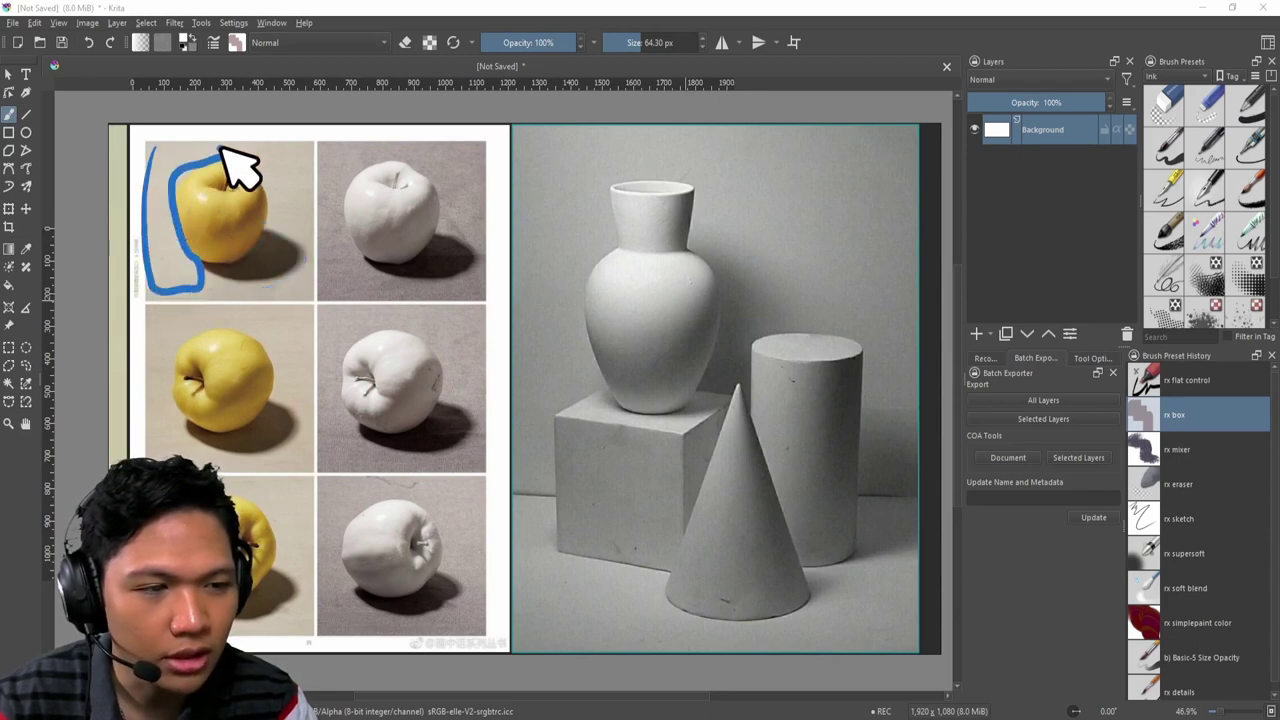
pyautogui.hotkey('ctrl', 'z')
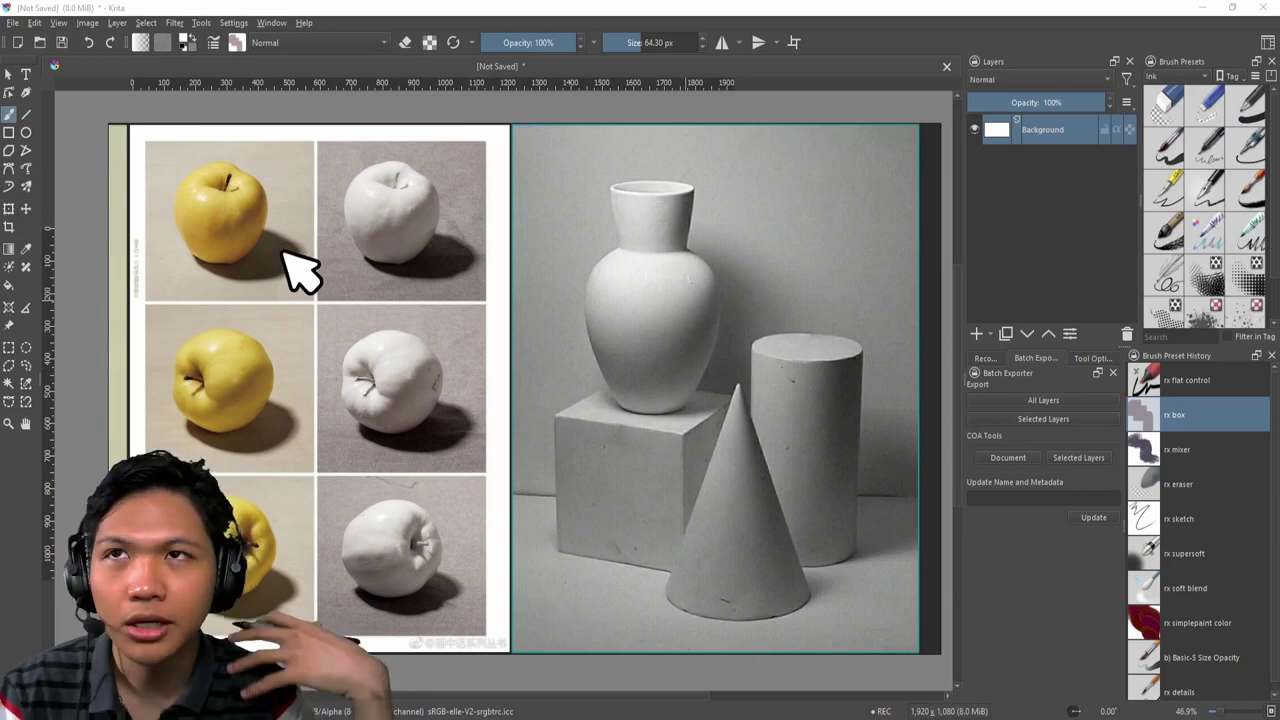
pyautogui.moveTo(378, 535); pyautogui.dragTo(394, 556)
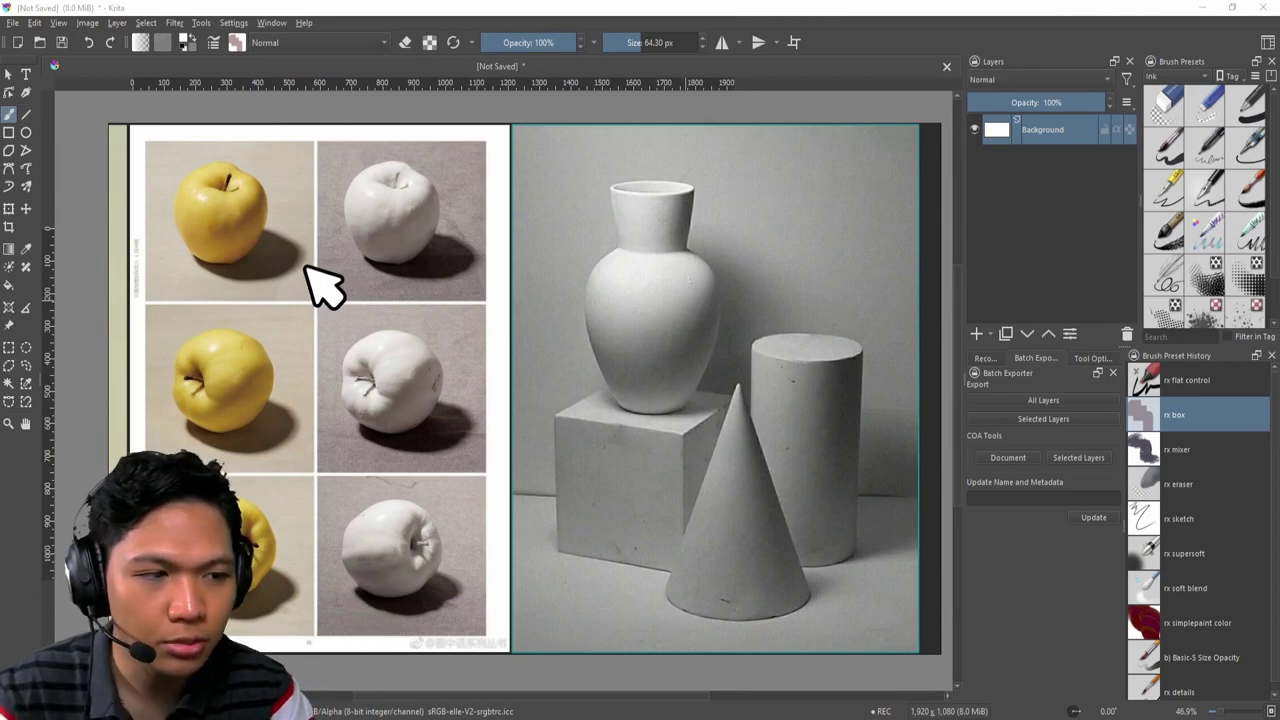
pyautogui.moveTo(152, 292)
pyautogui.mouseDown()
pyautogui.moveTo(207, 270)
pyautogui.moveTo(188, 278)
pyautogui.mouseUp()
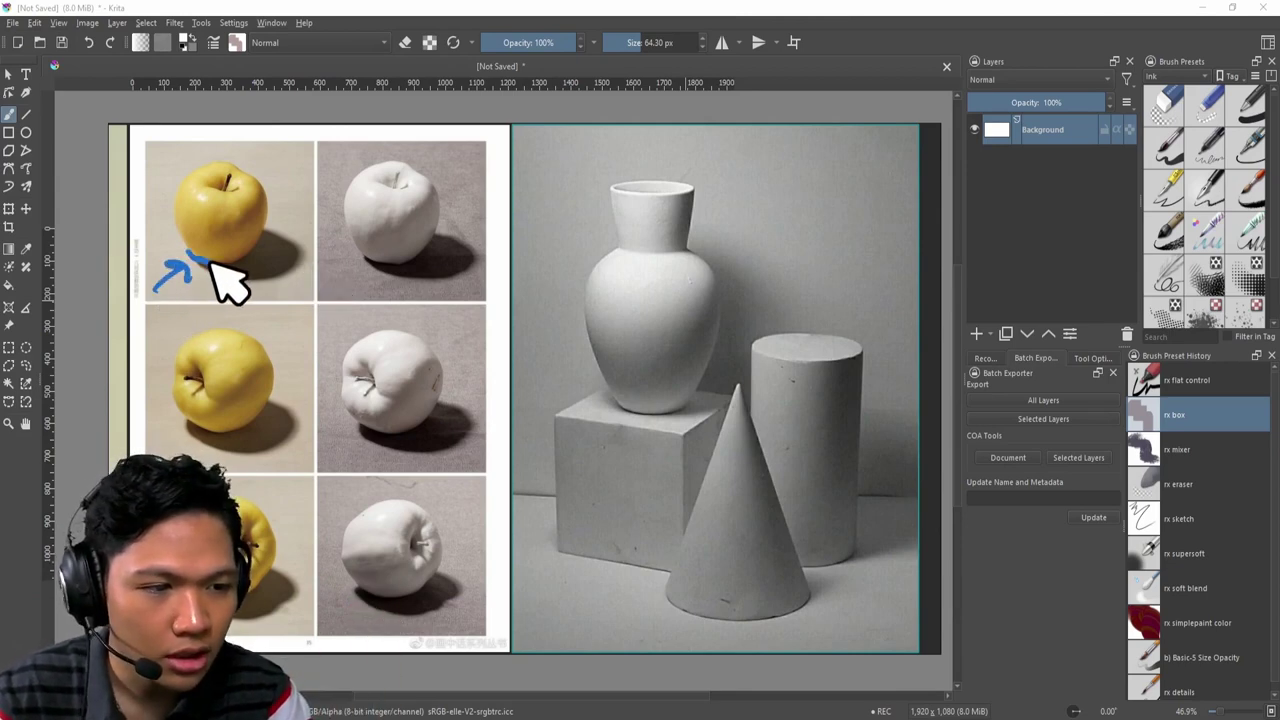
pyautogui.hotkey('ctrl', 'z')
pyautogui.hotkey('ctrl', 'z')
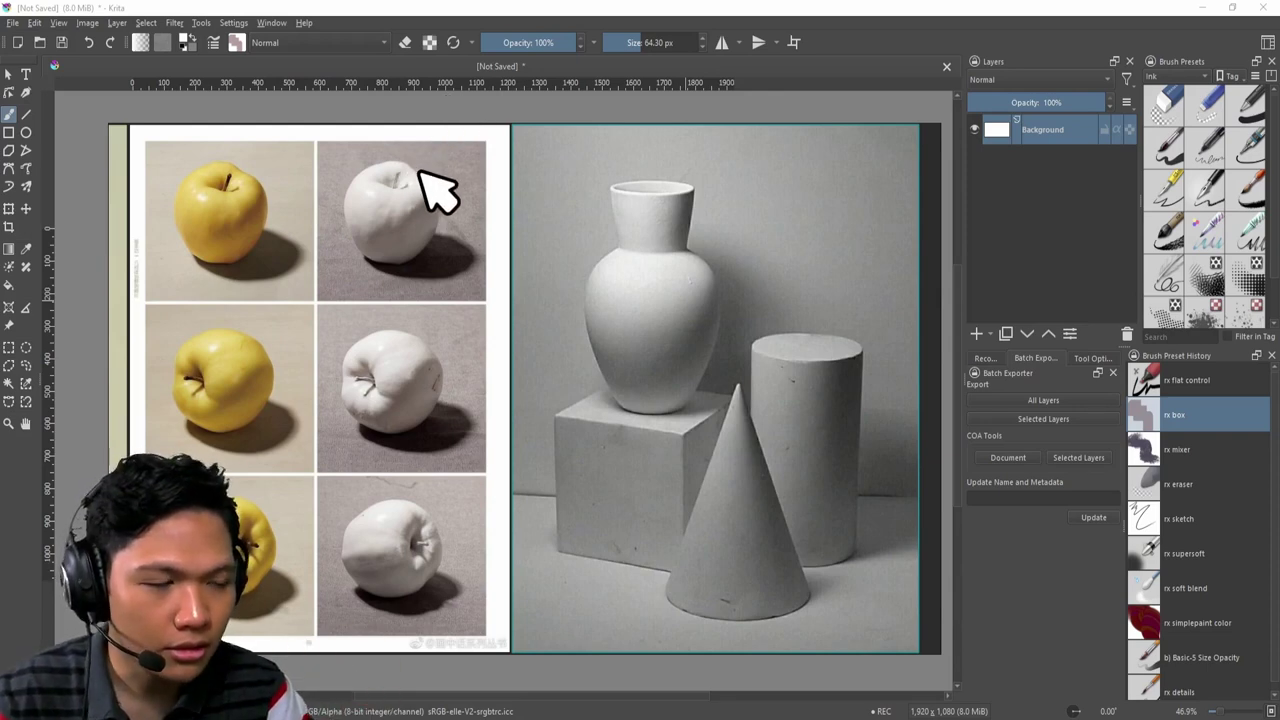
pyautogui.moveTo(420, 168)
pyautogui.mouseDown()
pyautogui.moveTo(456, 205)
pyautogui.moveTo(419, 266)
pyautogui.moveTo(364, 269)
pyautogui.moveTo(352, 194)
pyautogui.mouseUp()
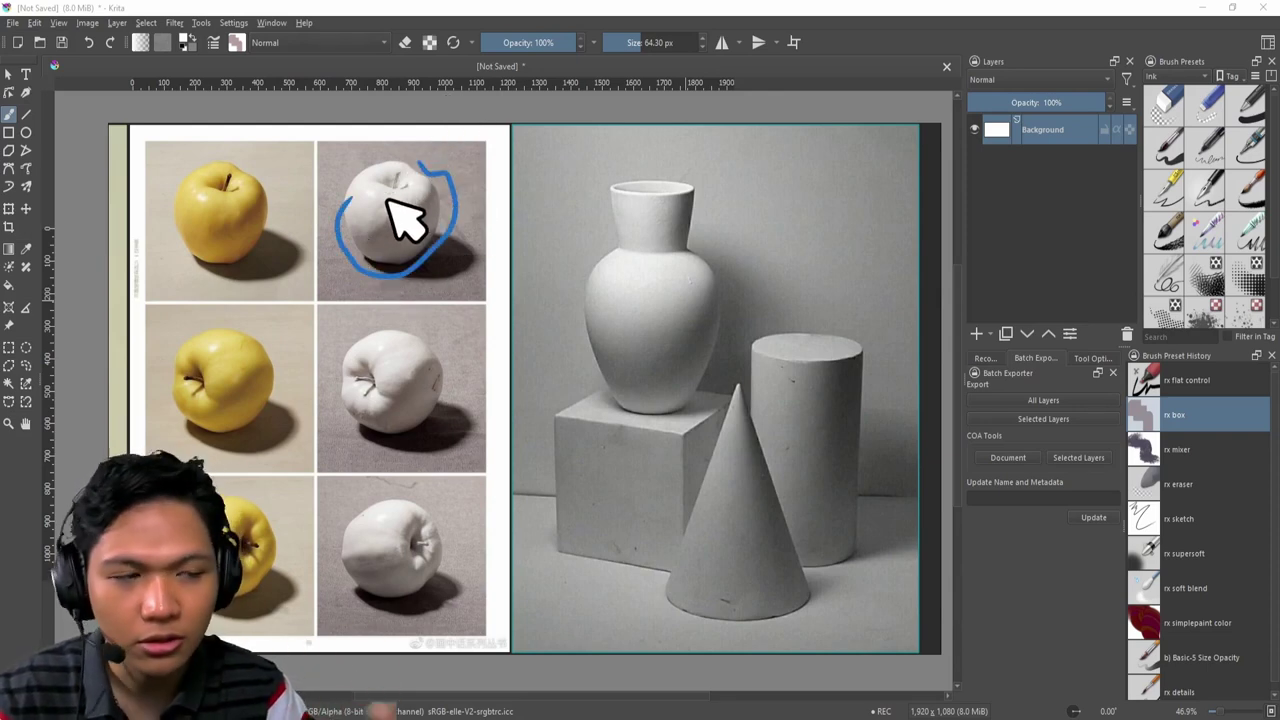
pyautogui.hotkey('ctrl', 'z')
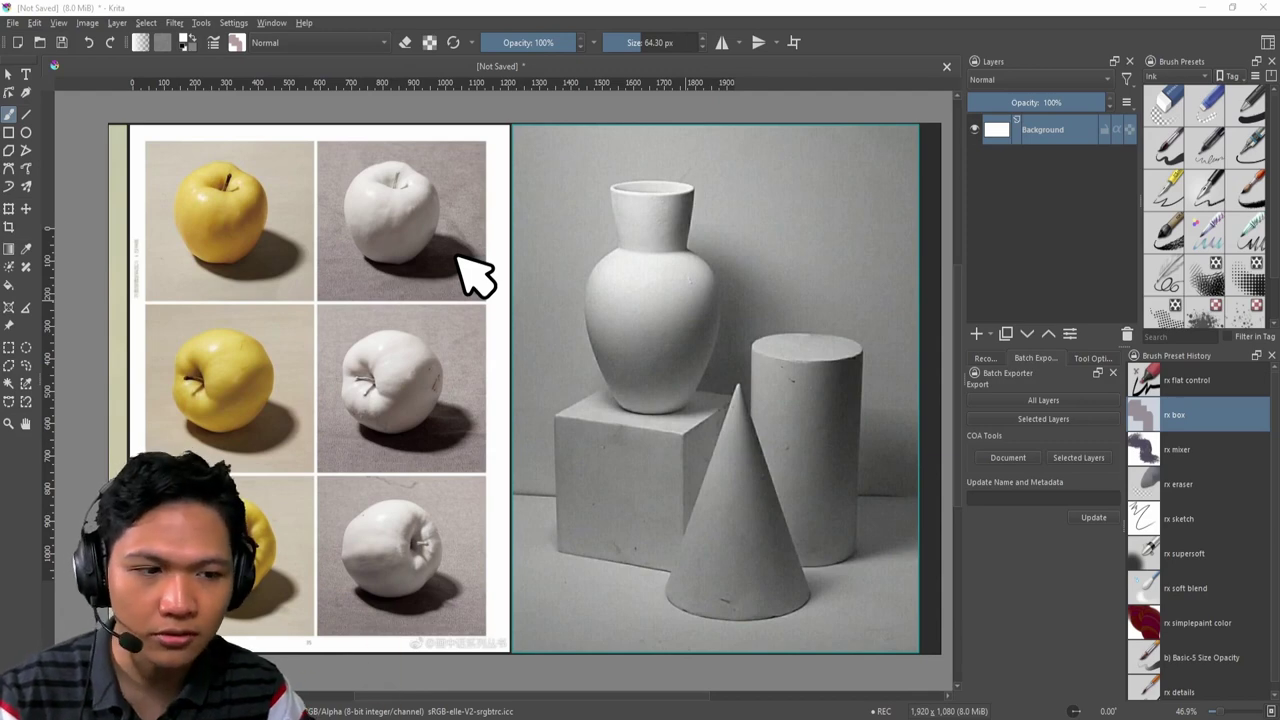
pyautogui.moveTo(215, 328)
pyautogui.mouseDown()
pyautogui.moveTo(268, 421)
pyautogui.moveTo(264, 344)
pyautogui.mouseUp()
pyautogui.hotkey('ctrl', 'z')
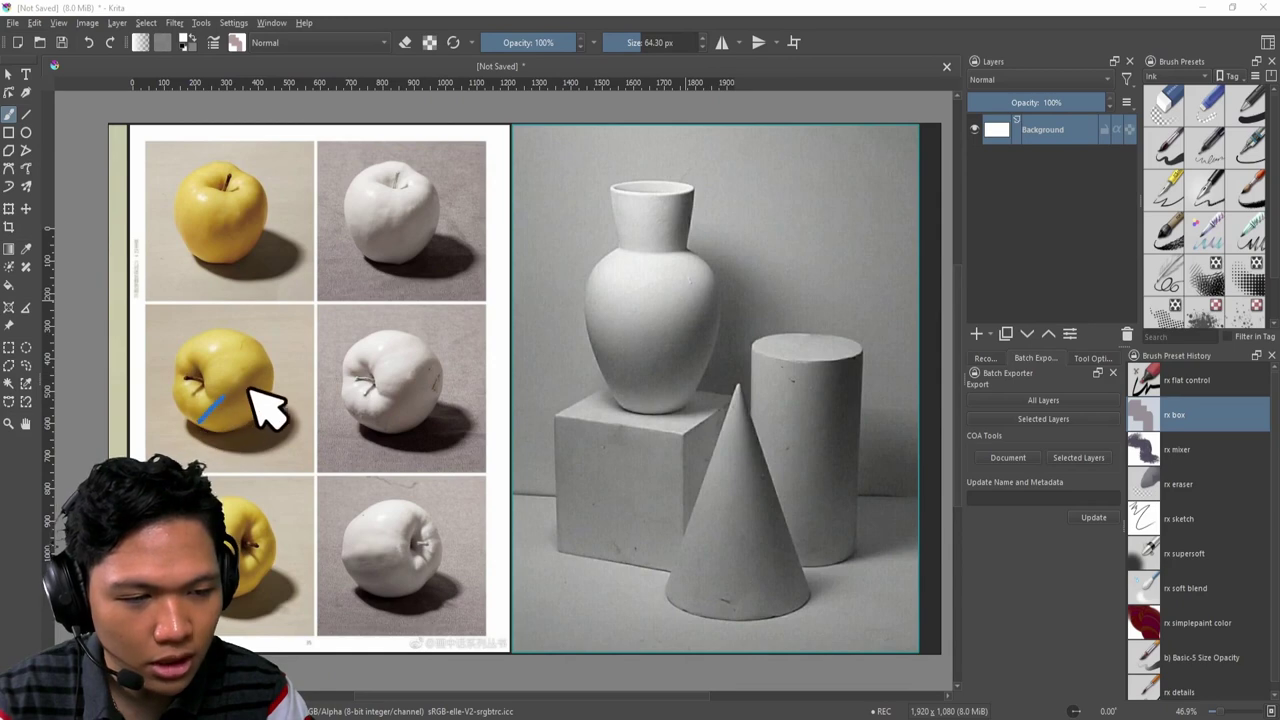
pyautogui.moveTo(220, 394)
pyautogui.mouseDown()
pyautogui.moveTo(275, 381)
pyautogui.moveTo(271, 404)
pyautogui.moveTo(206, 431)
pyautogui.moveTo(234, 433)
pyautogui.moveTo(275, 407)
pyautogui.moveTo(205, 428)
pyautogui.mouseUp()
pyautogui.moveTo(256, 368); pyautogui.dragTo(272, 408)
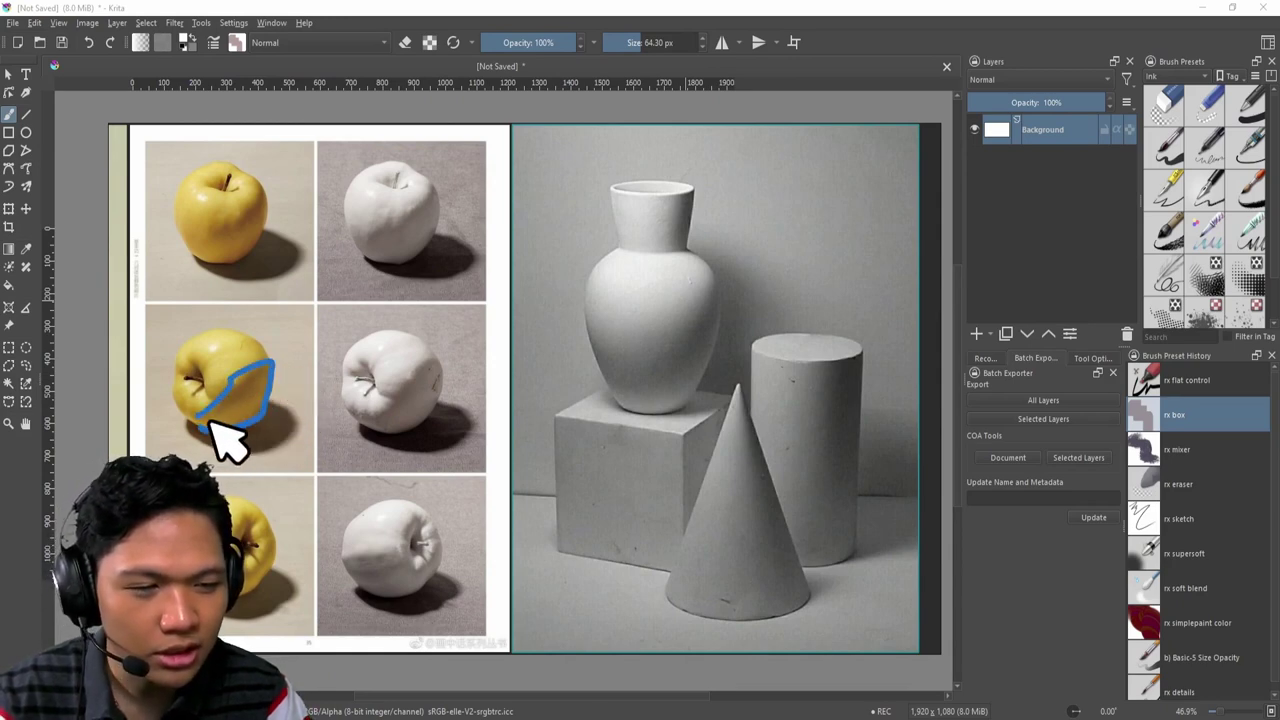
pyautogui.press('Delete')
pyautogui.moveTo(201, 356); pyautogui.dragTo(214, 386)
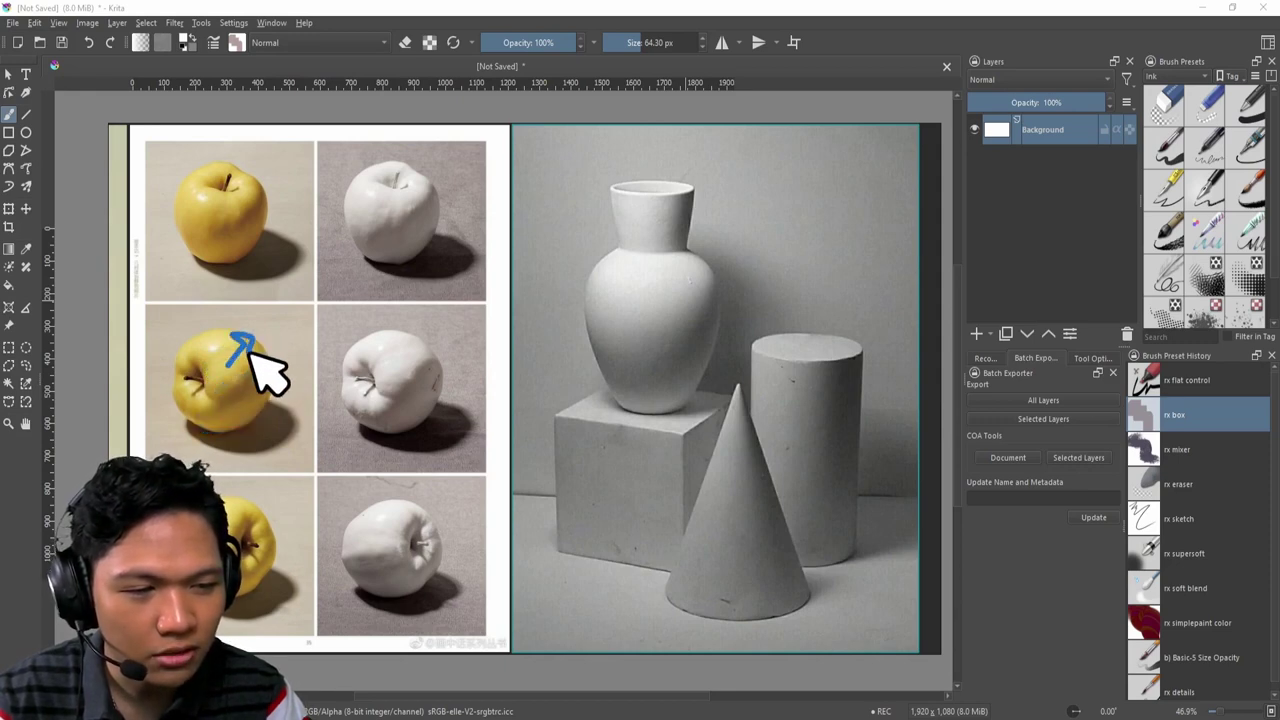
pyautogui.press('Delete')
pyautogui.moveTo(214, 355); pyautogui.dragTo(218, 327)
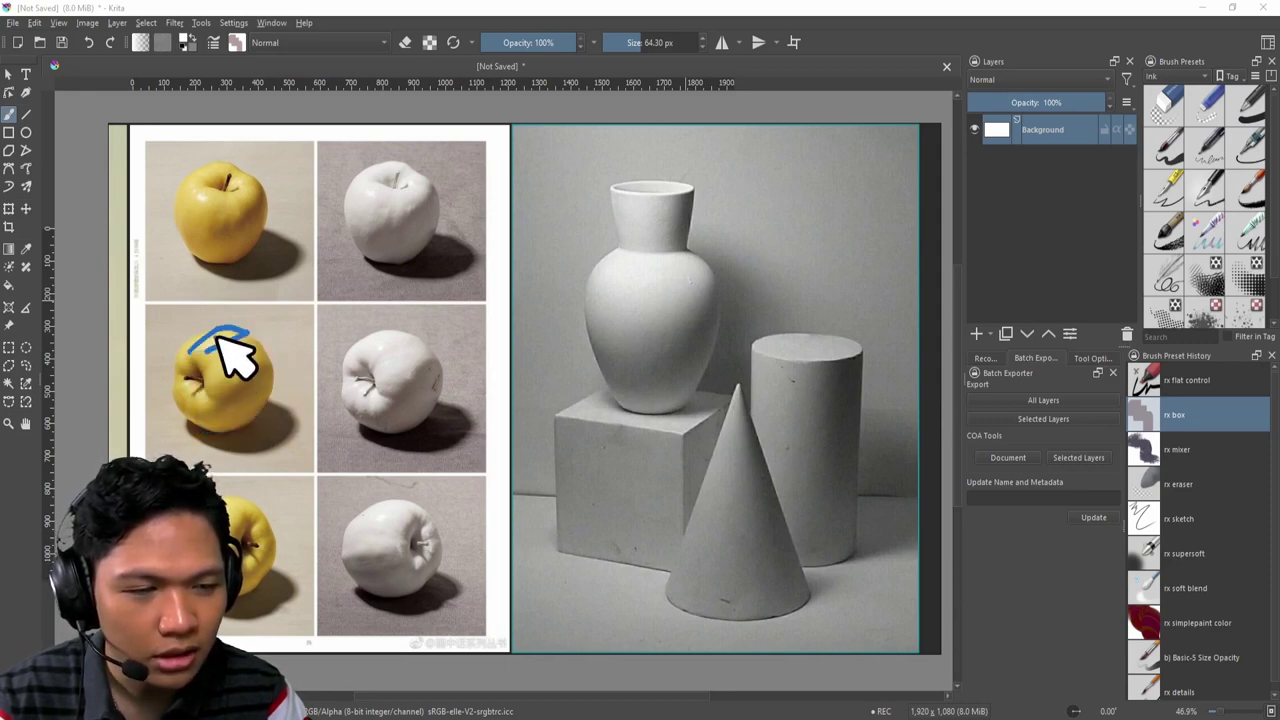
pyautogui.hotkey('ctrl', 'z')
pyautogui.moveTo(200, 325); pyautogui.dragTo(206, 306)
pyautogui.moveTo(180, 355)
pyautogui.mouseDown()
pyautogui.moveTo(212, 340)
pyautogui.moveTo(193, 338)
pyautogui.mouseUp()
pyautogui.hotkey('ctrl', 'z')
pyautogui.hotkey('ctrl', 'z')
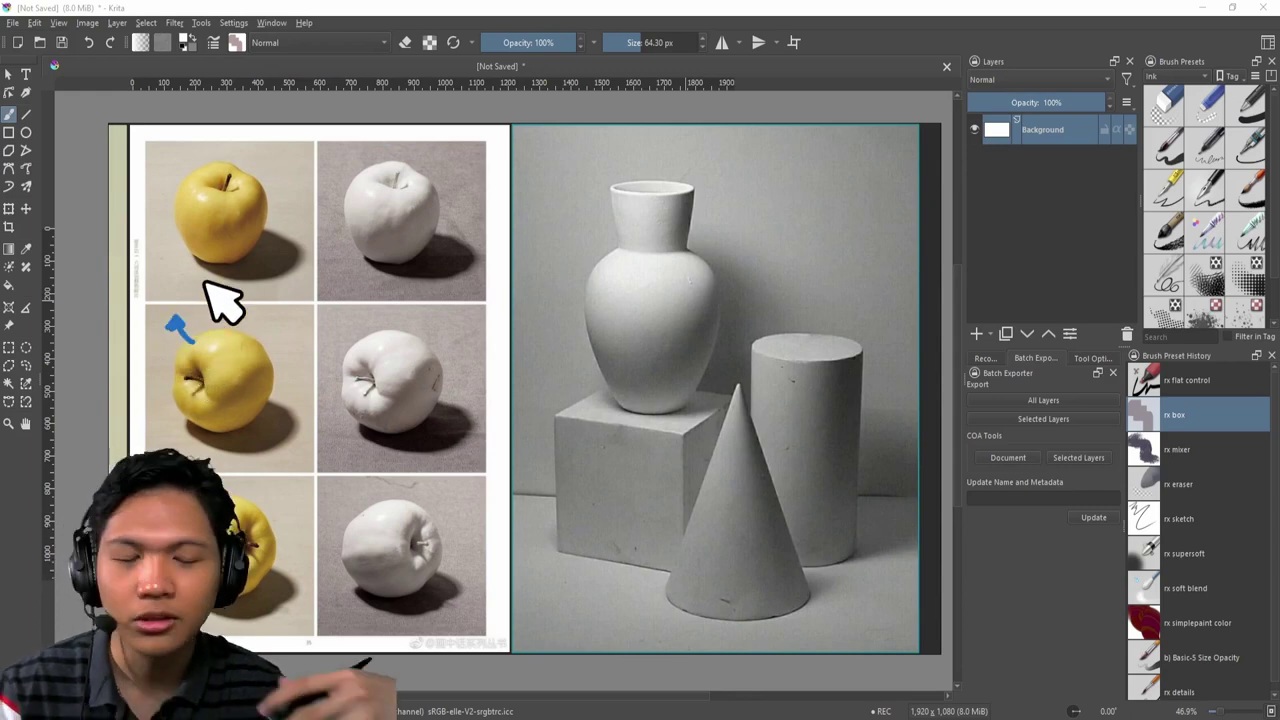
pyautogui.hotkey('ctrl', 'z')
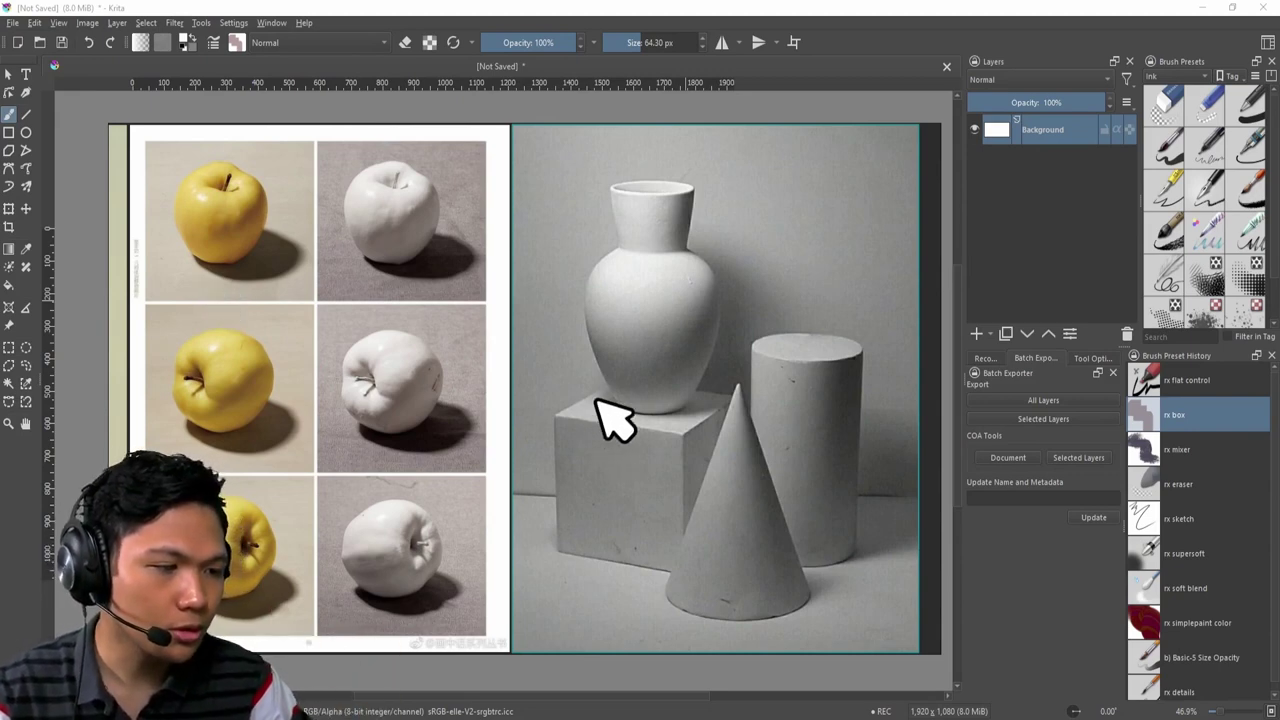
# Mark the box's top and front faces and its edges with marker strokes.
pyautogui.moveTo(600, 402)
pyautogui.mouseDown()
pyautogui.moveTo(691, 430)
pyautogui.moveTo(718, 415)
pyautogui.mouseUp()
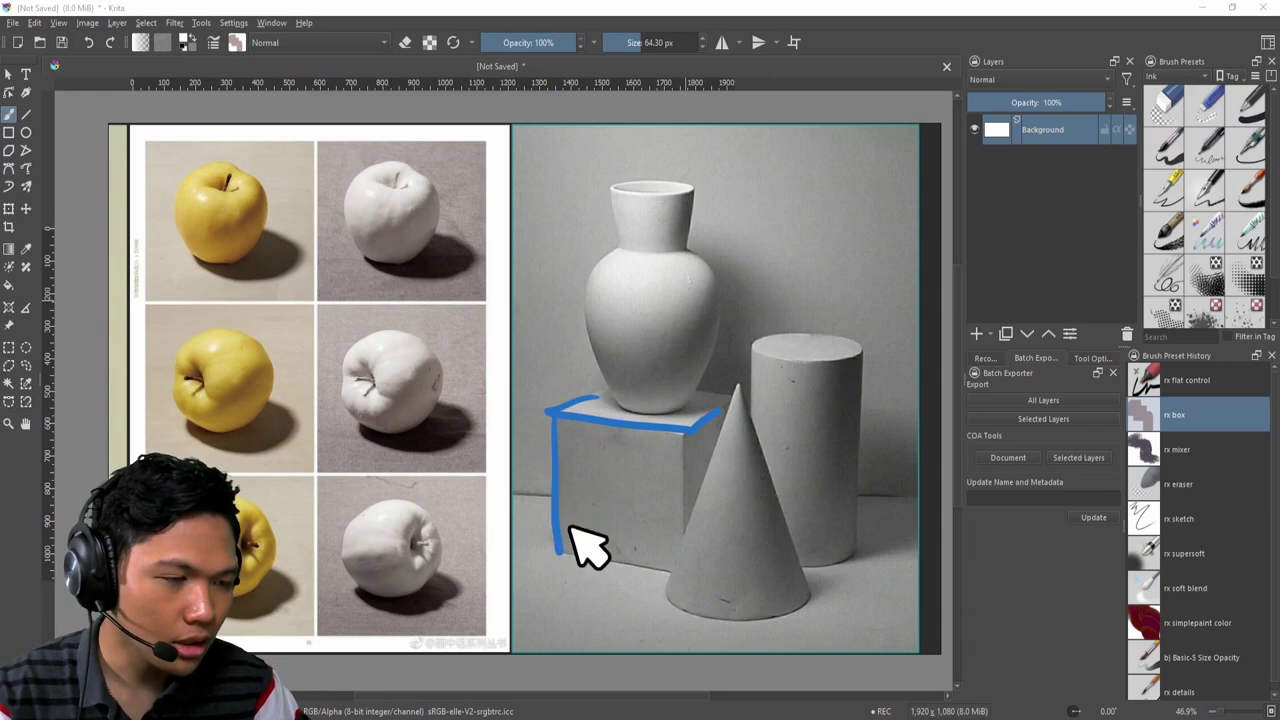
pyautogui.moveTo(557, 414); pyautogui.dragTo(689, 428)
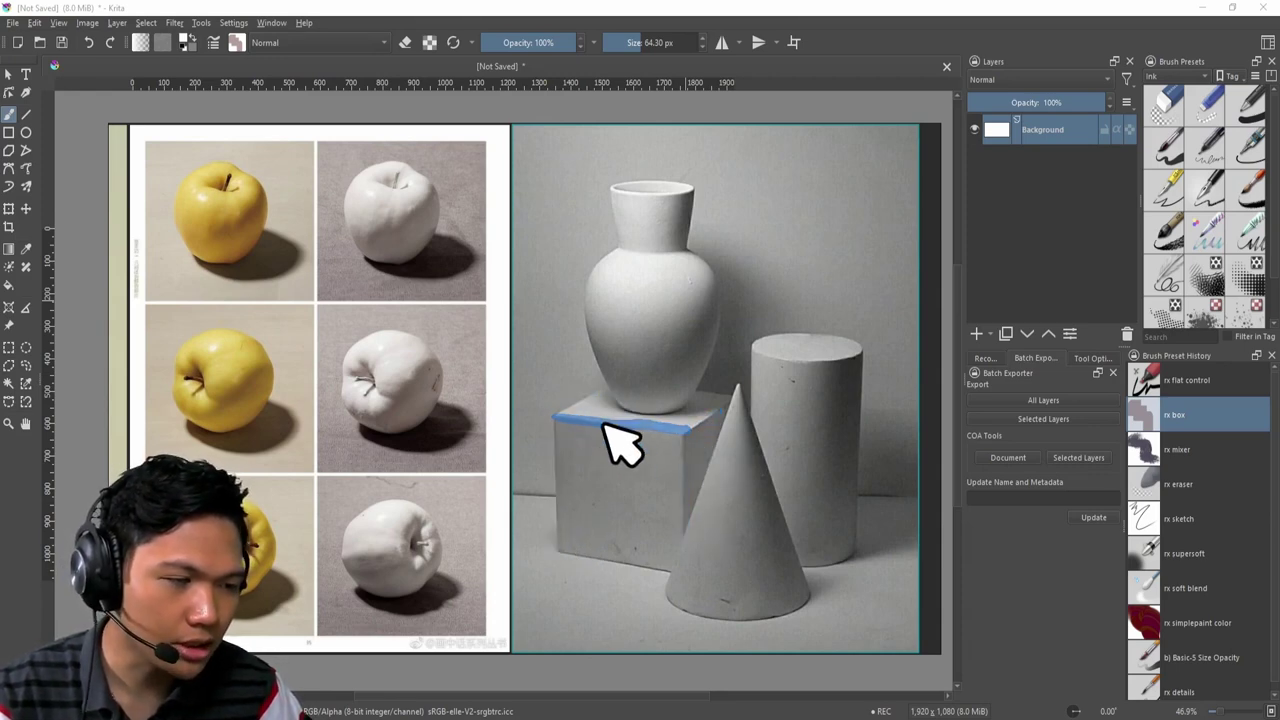
pyautogui.moveTo(604, 391)
pyautogui.mouseDown()
pyautogui.moveTo(600, 423)
pyautogui.moveTo(678, 424)
pyautogui.mouseUp()
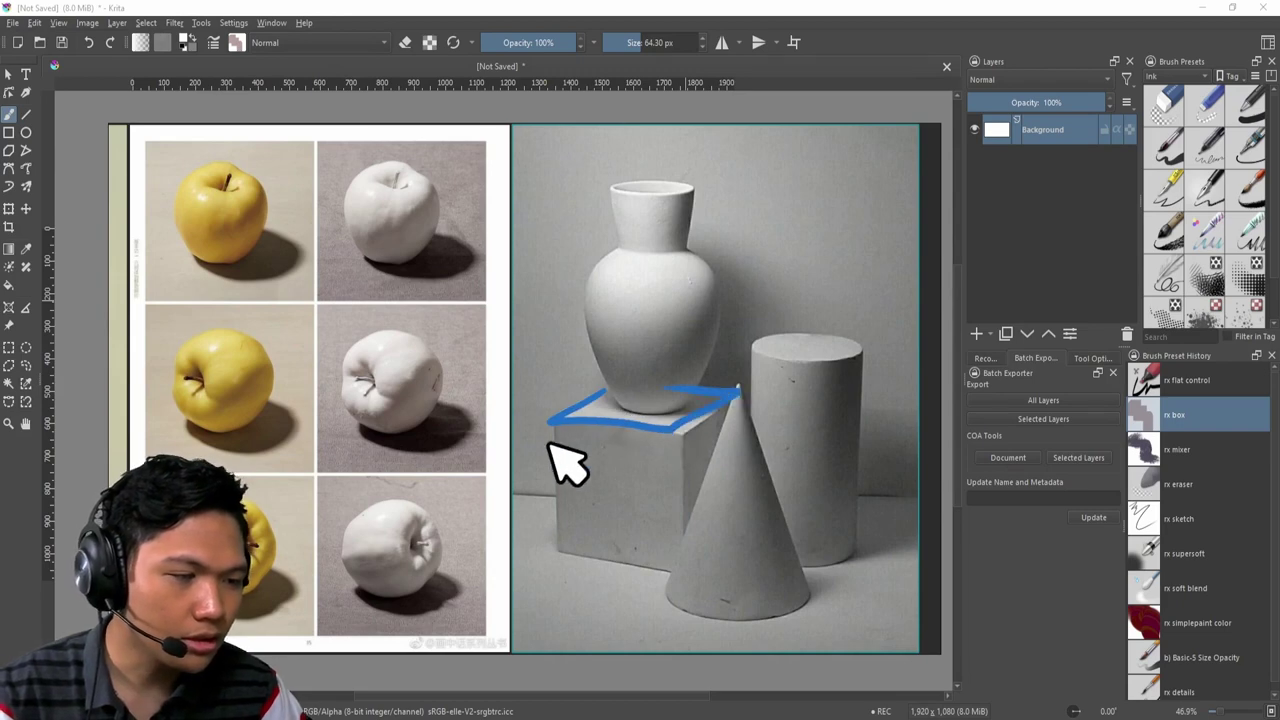
pyautogui.moveTo(553, 422)
pyautogui.mouseDown()
pyautogui.moveTo(564, 521)
pyautogui.moveTo(623, 544)
pyautogui.moveTo(679, 521)
pyautogui.moveTo(689, 441)
pyautogui.mouseUp()
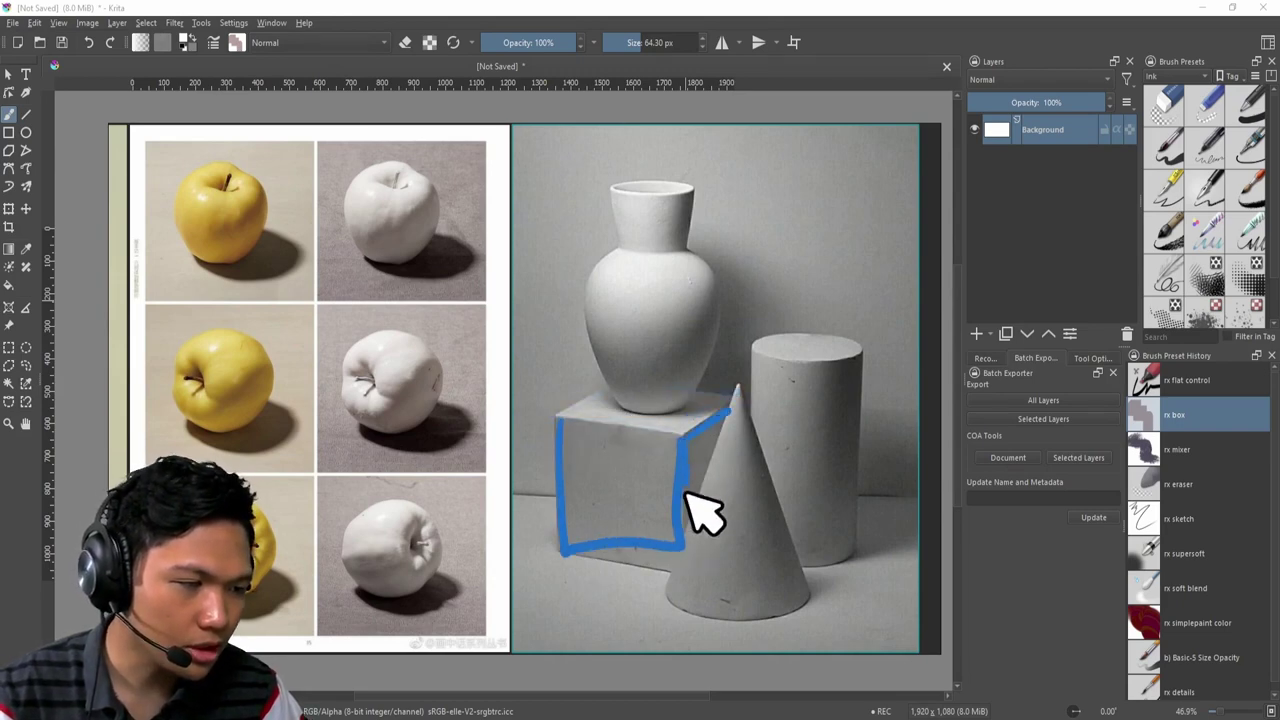
pyautogui.moveTo(610, 399)
pyautogui.mouseDown()
pyautogui.moveTo(576, 410)
pyautogui.moveTo(573, 490)
pyautogui.moveTo(663, 463)
pyautogui.moveTo(662, 434)
pyautogui.moveTo(681, 413)
pyautogui.moveTo(616, 456)
pyautogui.mouseUp()
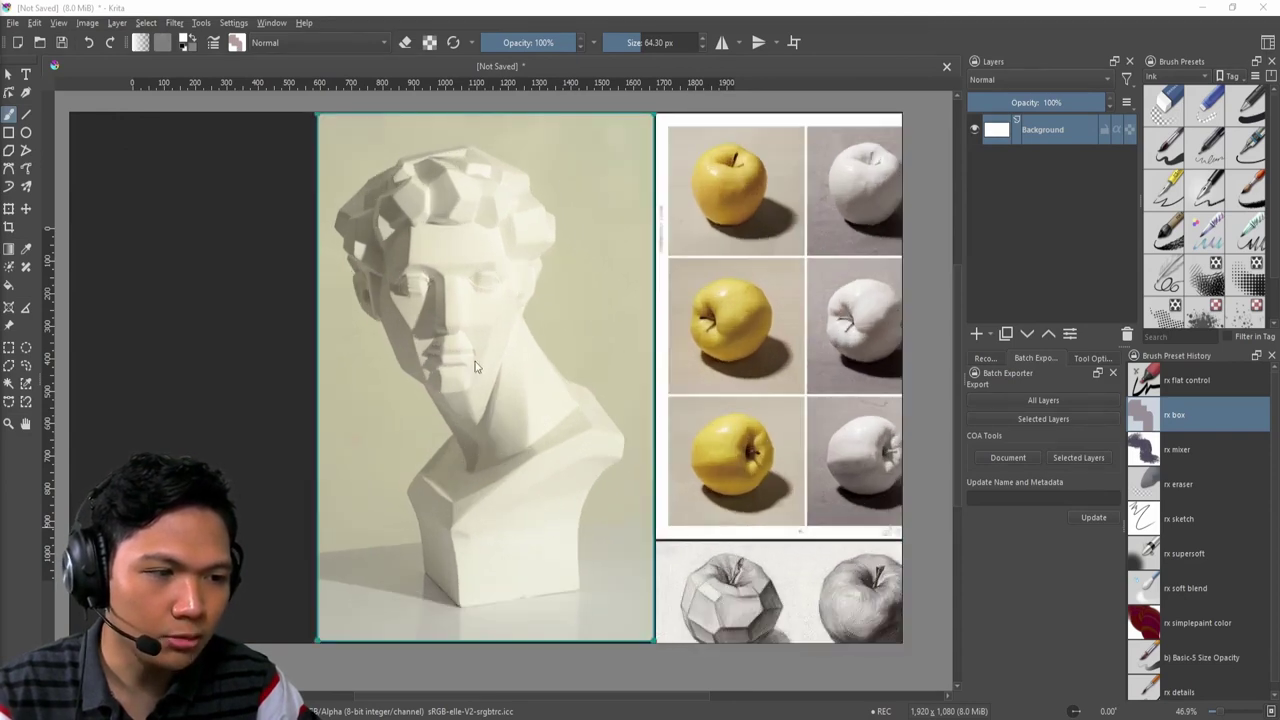
pyautogui.click(714, 352)
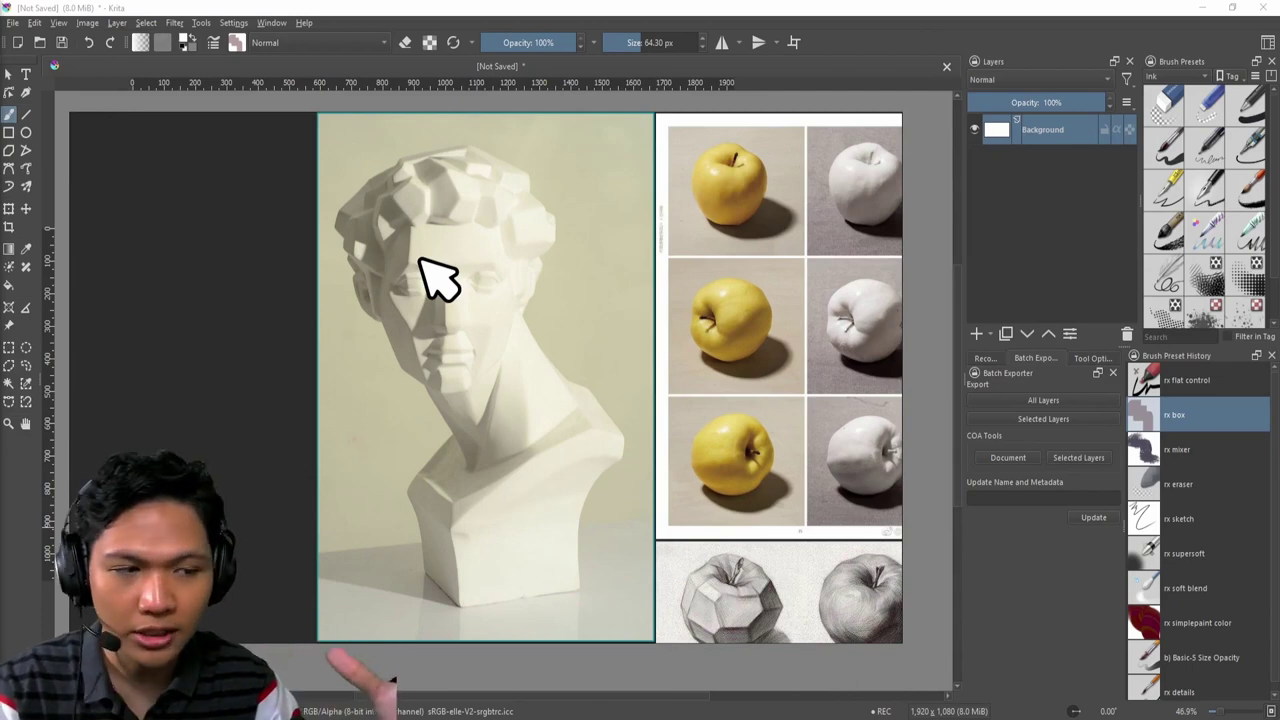
pyautogui.moveTo(487, 263)
pyautogui.mouseDown()
pyautogui.moveTo(459, 297)
pyautogui.moveTo(490, 268)
pyautogui.mouseUp()
pyautogui.moveTo(395, 318); pyautogui.dragTo(449, 306)
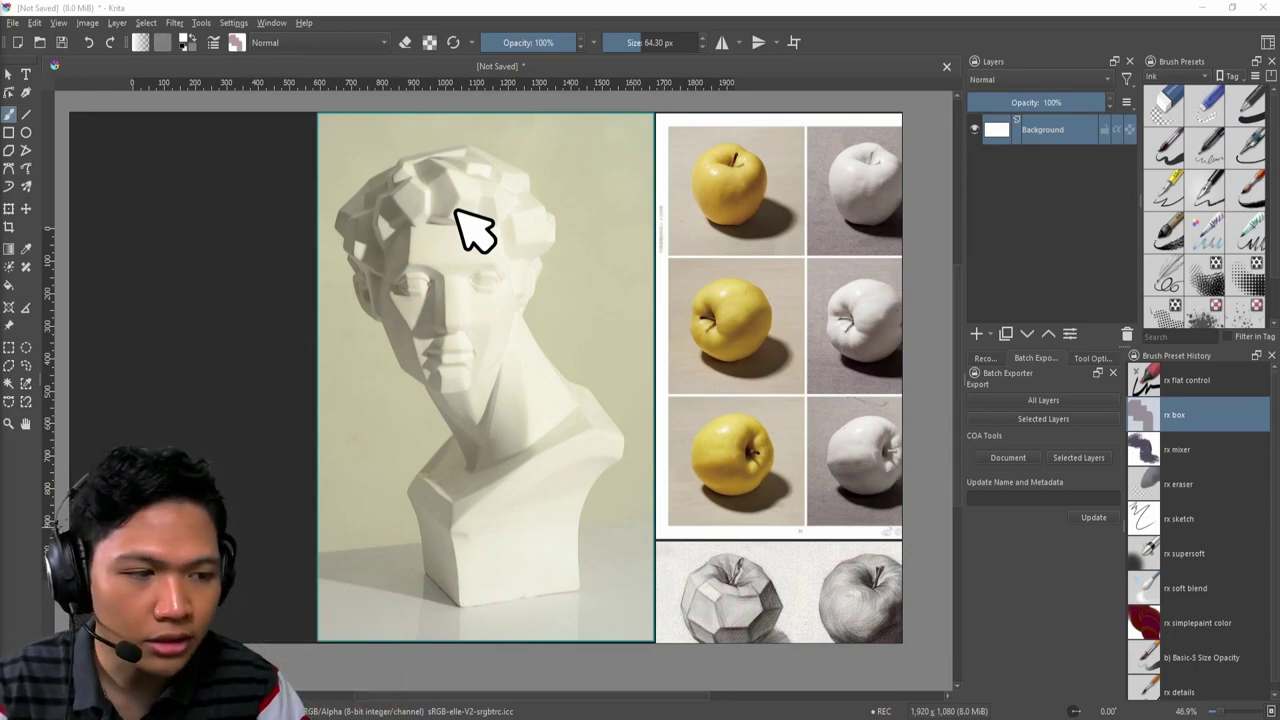
pyautogui.moveTo(493, 284); pyautogui.dragTo(476, 348)
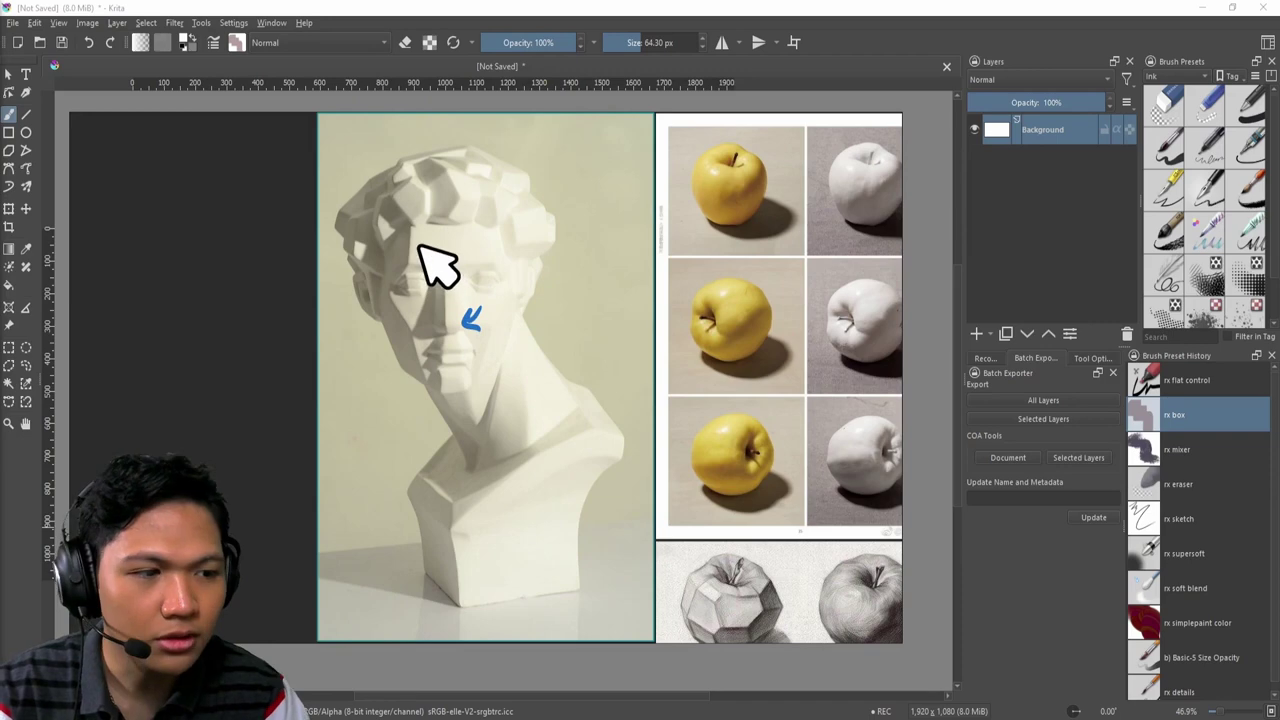
pyautogui.moveTo(410, 218)
pyautogui.mouseDown()
pyautogui.moveTo(384, 230)
pyautogui.moveTo(418, 244)
pyautogui.mouseUp()
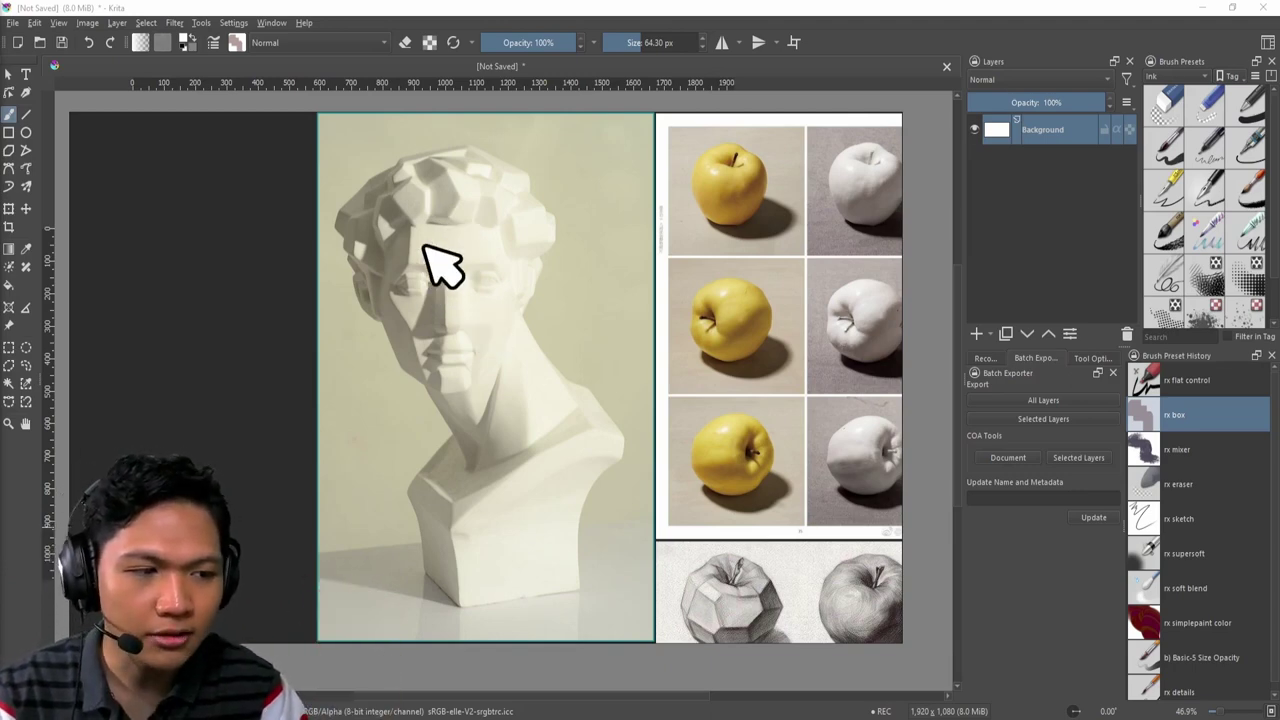
pyautogui.moveTo(412, 244)
pyautogui.mouseDown()
pyautogui.moveTo(405, 322)
pyautogui.moveTo(432, 252)
pyautogui.mouseUp()
pyautogui.rightClick(449, 286)
pyautogui.click(530, 230)
# Undo the eye marks, then zoom into the bust's left eye and circle it.
pyautogui.hotkey('ctrl', 'z')
pyautogui.hotkey('ctrl', 'z')
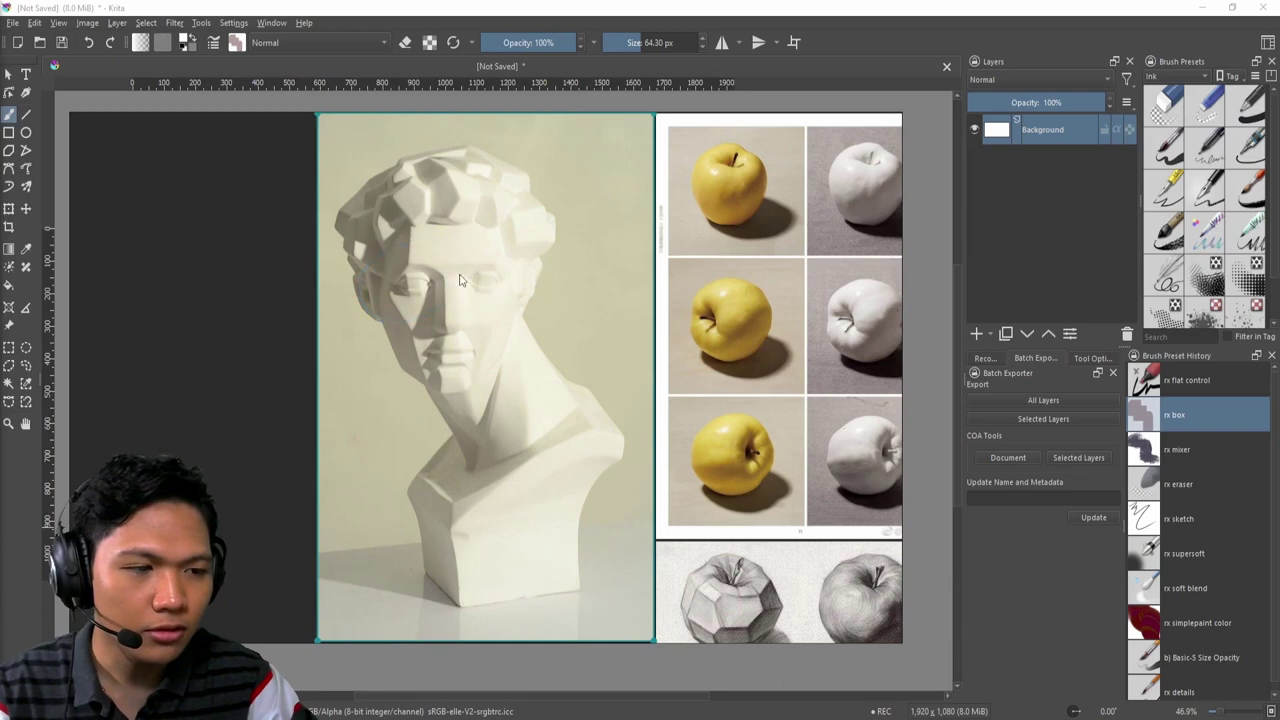
pyautogui.moveTo(350, 240); pyautogui.dragTo(454, 314)
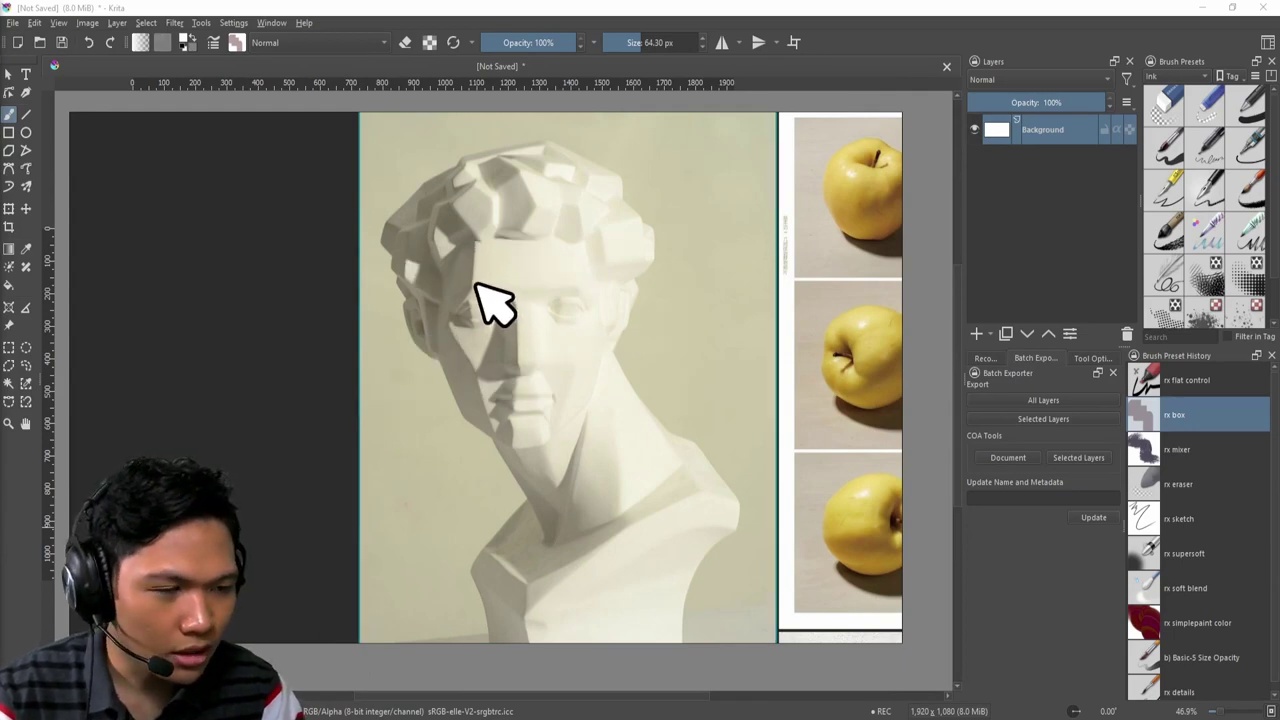
pyautogui.moveTo(477, 287)
pyautogui.mouseDown()
pyautogui.moveTo(509, 306)
pyautogui.moveTo(479, 333)
pyautogui.moveTo(447, 323)
pyautogui.moveTo(466, 289)
pyautogui.moveTo(495, 292)
pyautogui.moveTo(467, 308)
pyautogui.mouseUp()
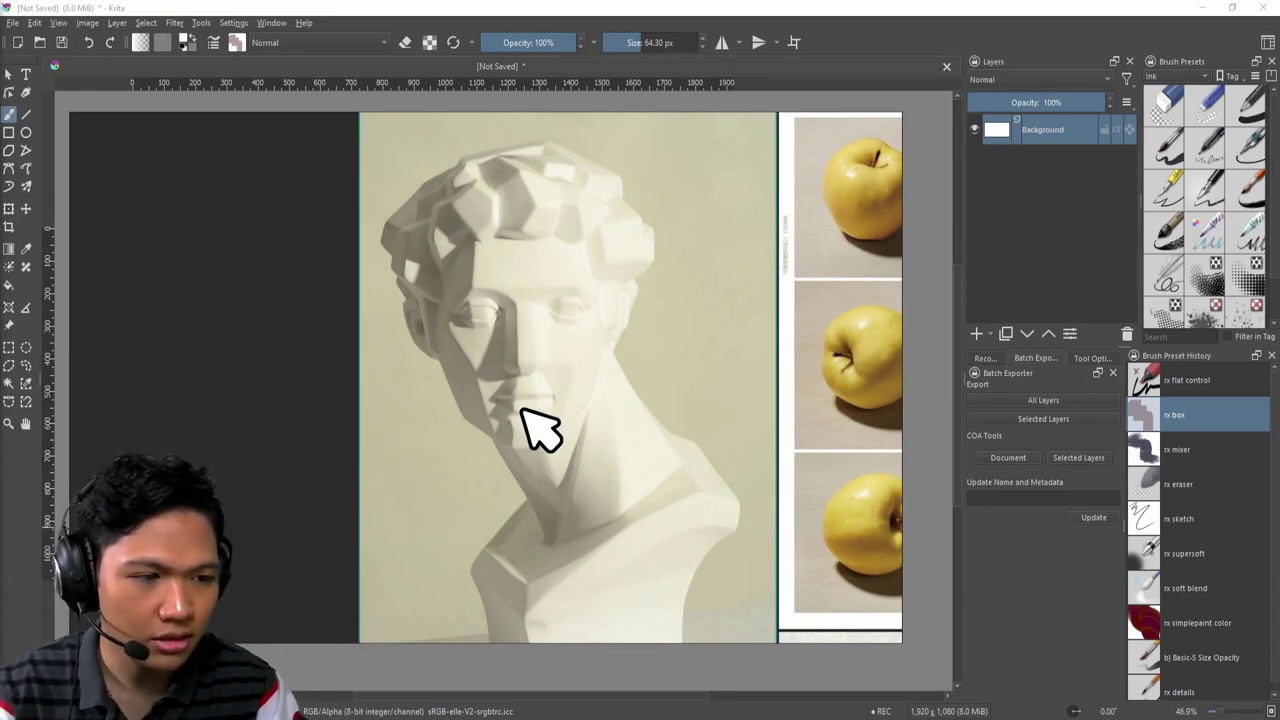
pyautogui.click(460, 318)
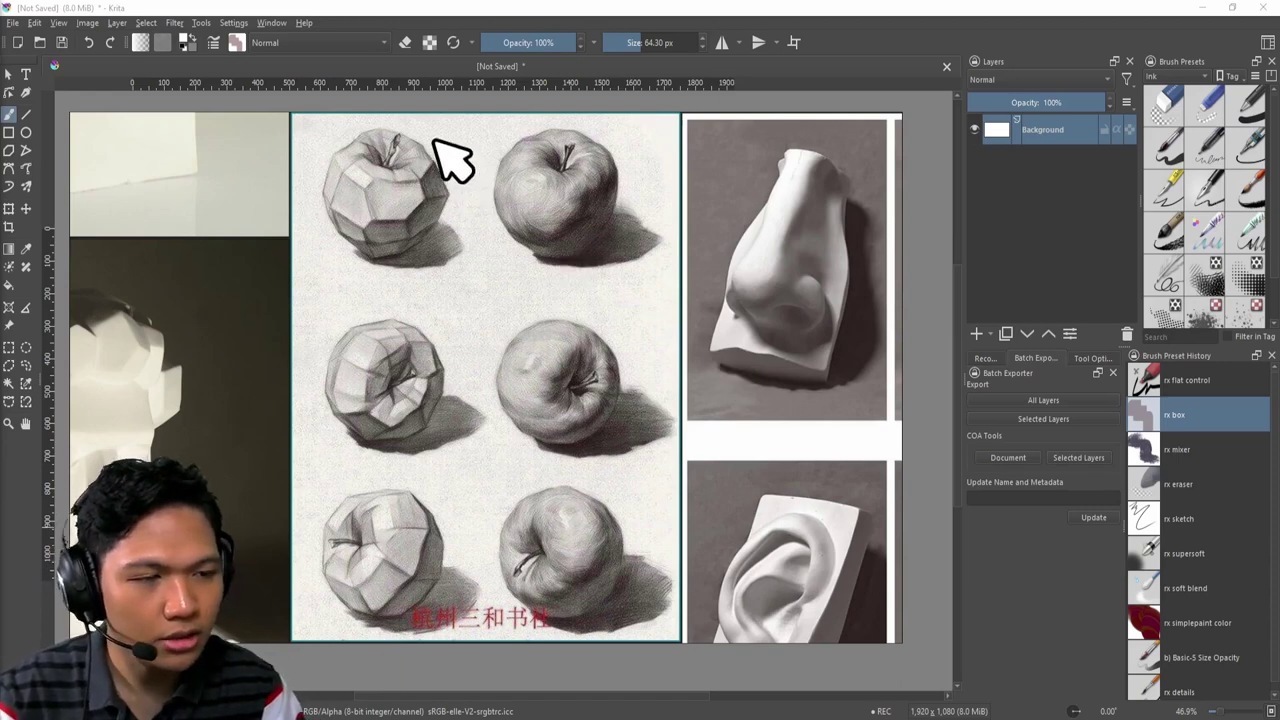
# Circle the top-left faceted apple, then undo the loop.
pyautogui.moveTo(445, 157)
pyautogui.mouseDown()
pyautogui.moveTo(353, 121)
pyautogui.moveTo(314, 208)
pyautogui.moveTo(366, 281)
pyautogui.moveTo(457, 166)
pyautogui.mouseUp()
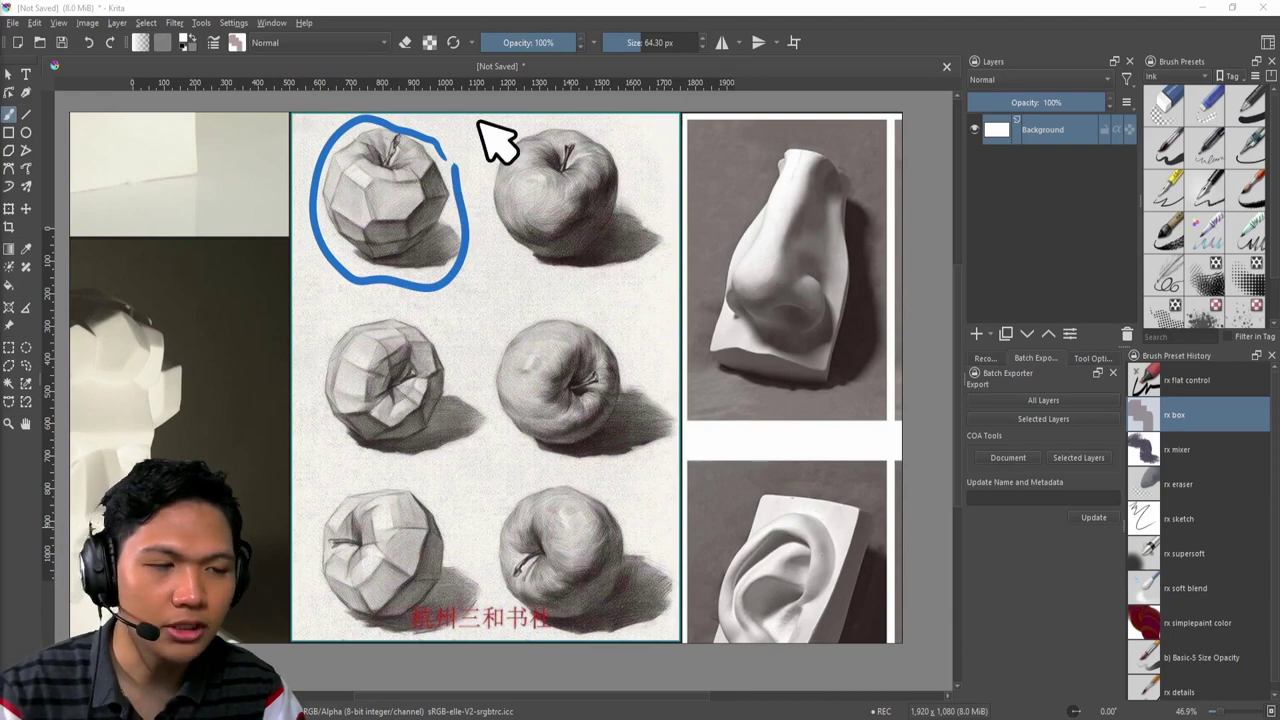
pyautogui.hotkey('ctrl', 'z')
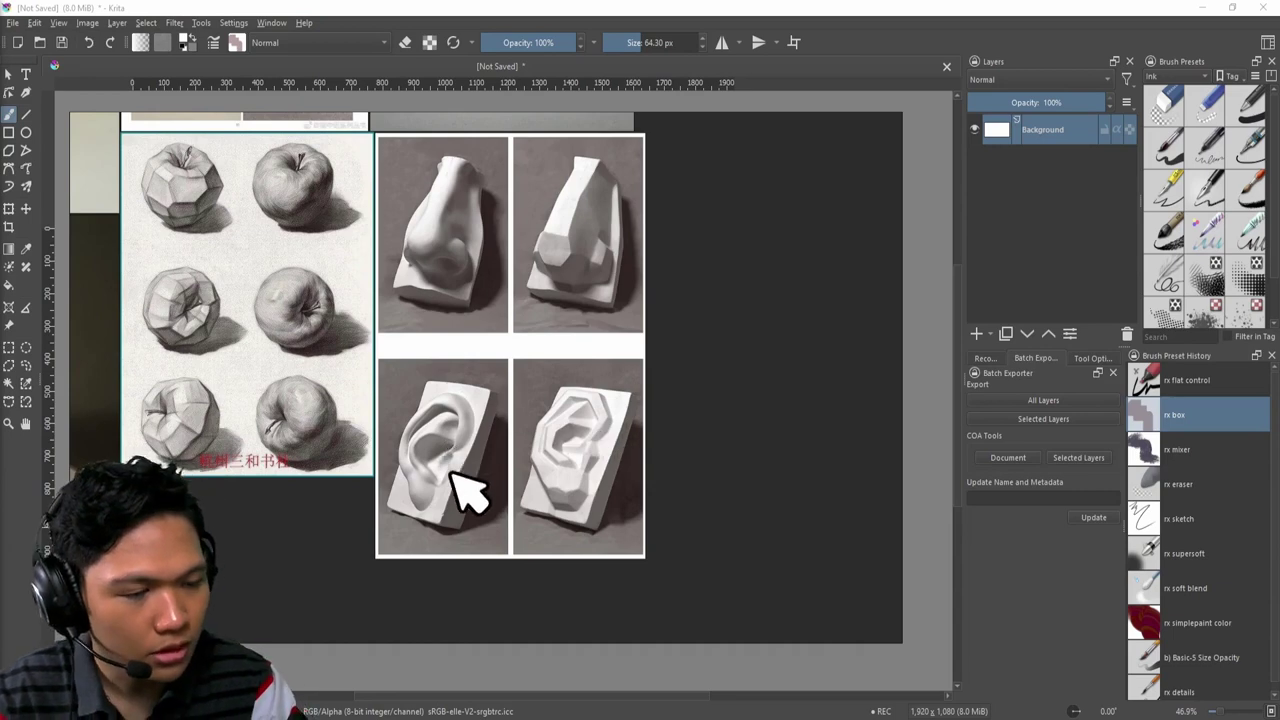
pyautogui.click(421, 461)
# Circle the smooth cast's inner ear and point out a plane on the faceted ear.
pyautogui.moveTo(421, 461)
pyautogui.mouseDown()
pyautogui.moveTo(448, 480)
pyautogui.moveTo(467, 453)
pyautogui.moveTo(444, 436)
pyautogui.moveTo(451, 478)
pyautogui.moveTo(445, 448)
pyautogui.mouseUp()
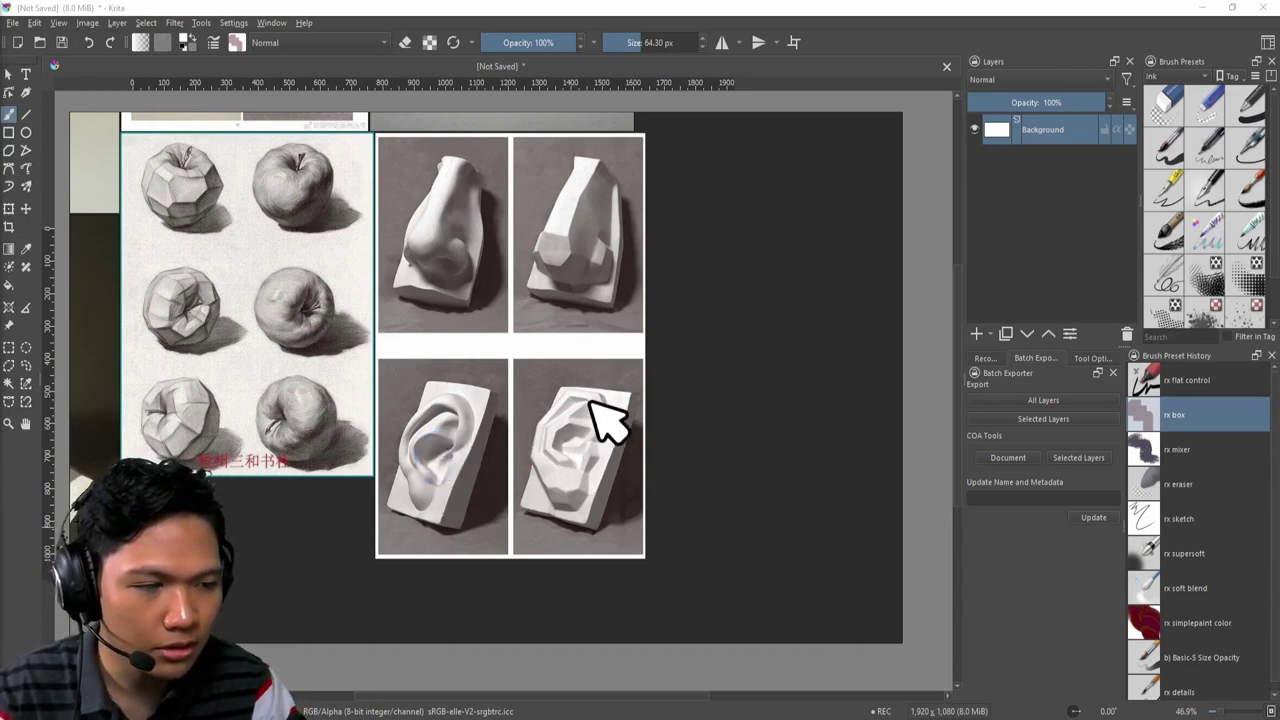
pyautogui.moveTo(610, 350)
pyautogui.mouseDown()
pyautogui.moveTo(550, 440)
pyautogui.moveTo(569, 468)
pyautogui.moveTo(606, 463)
pyautogui.moveTo(603, 412)
pyautogui.mouseUp()
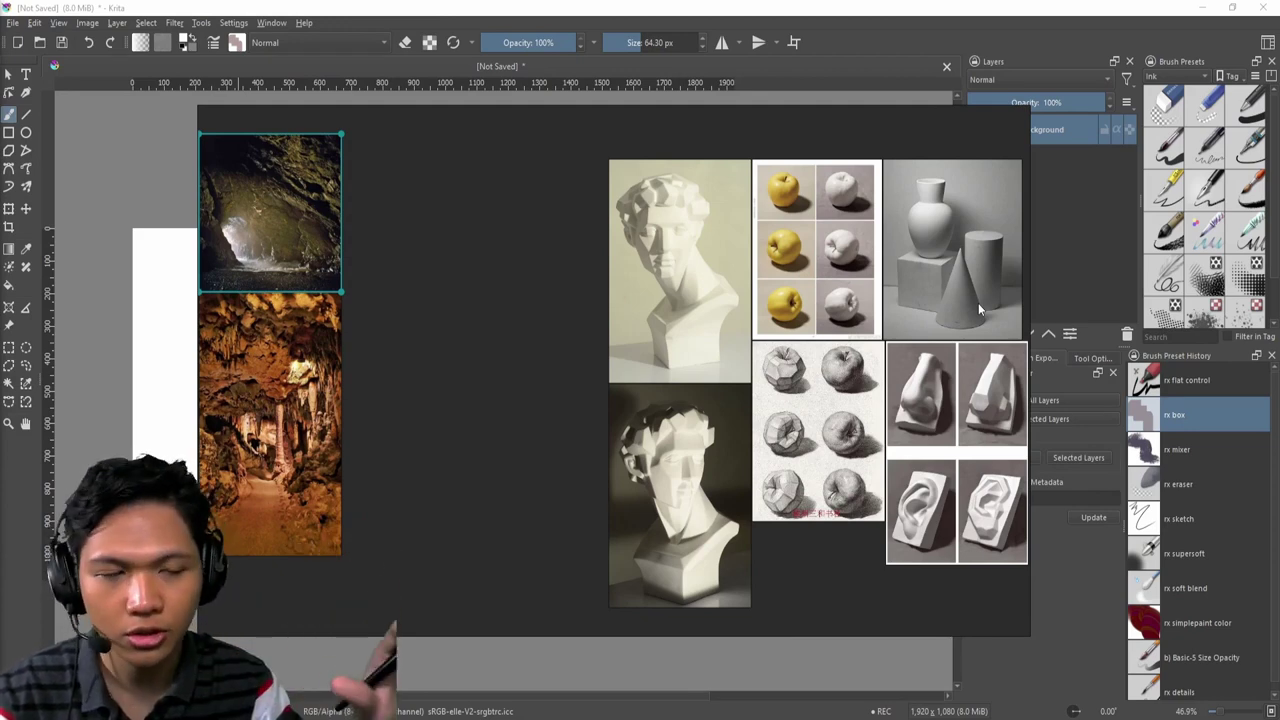
pyautogui.rightClick(286, 243)
# Copy the top cave photo from the reference board.
pyautogui.rightClick(304, 234)
pyautogui.rightClick(314, 217)
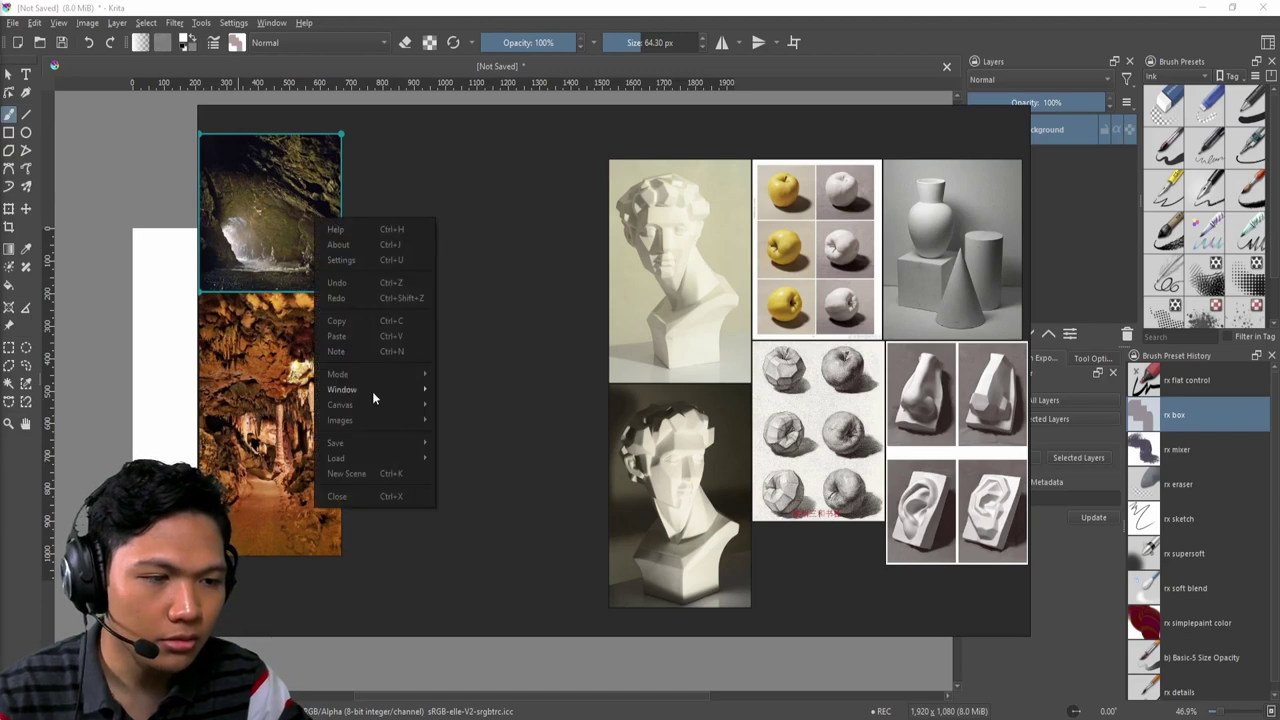
pyautogui.click(372, 322)
pyautogui.moveTo(290, 214)
pyautogui.mouseDown()
pyautogui.moveTo(151, 228)
pyautogui.moveTo(287, 214)
pyautogui.mouseUp()
pyautogui.moveTo(590, 237); pyautogui.dragTo(656, 264)
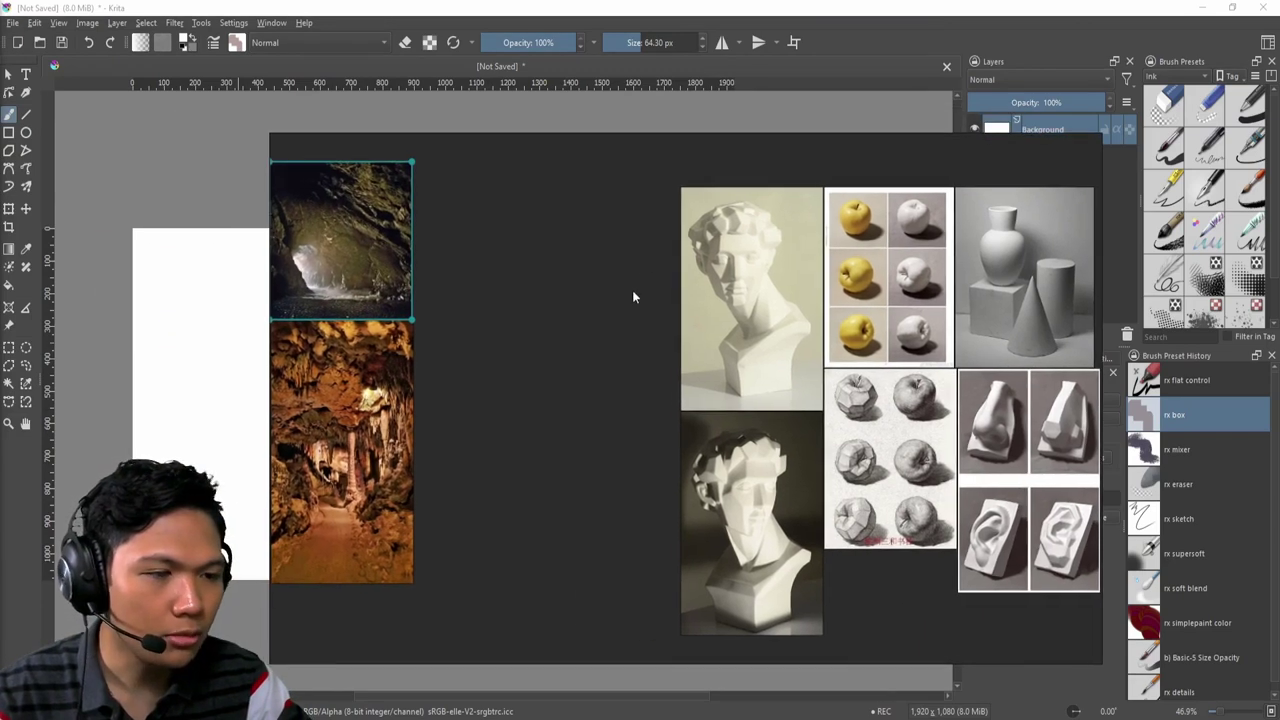
pyautogui.hotkey('ctrl', 'v')
pyautogui.hotkey('ctrl', 'z')
# Create a new 564 × 601 document from the clipboard's cave photo.
pyautogui.click(12, 22)
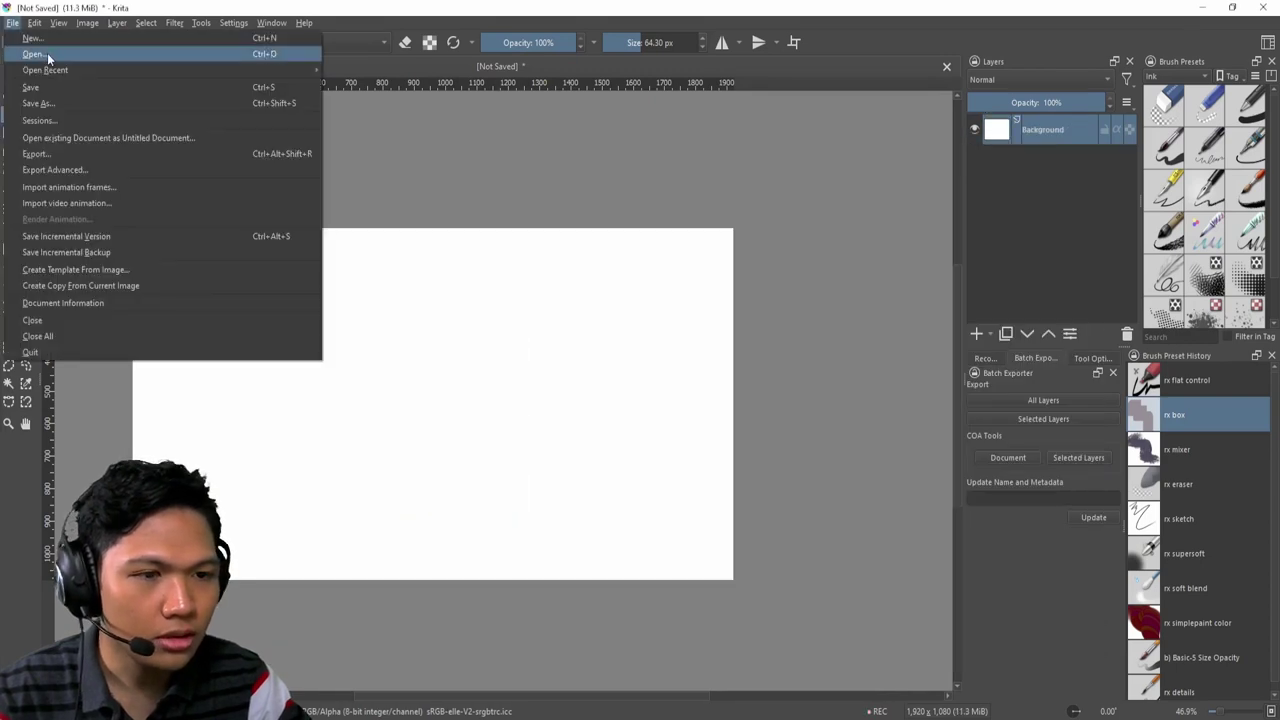
pyautogui.click(74, 40)
pyautogui.click(493, 226)
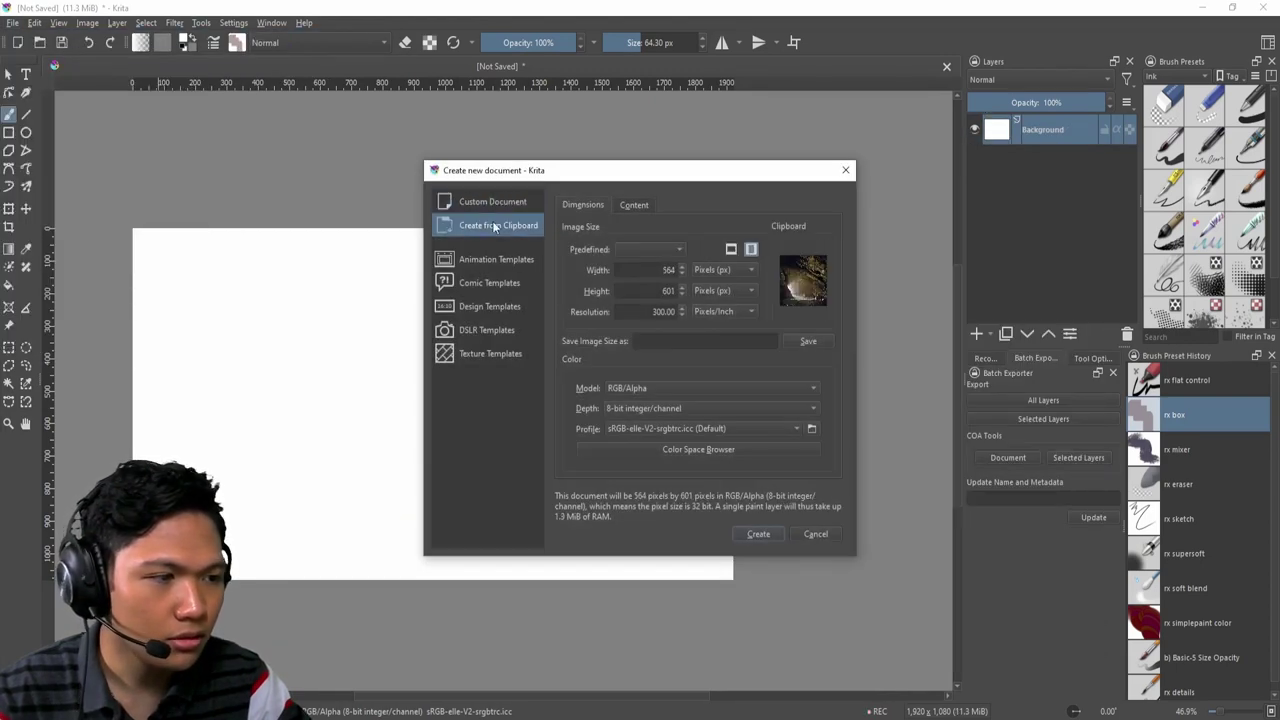
pyautogui.click(758, 534)
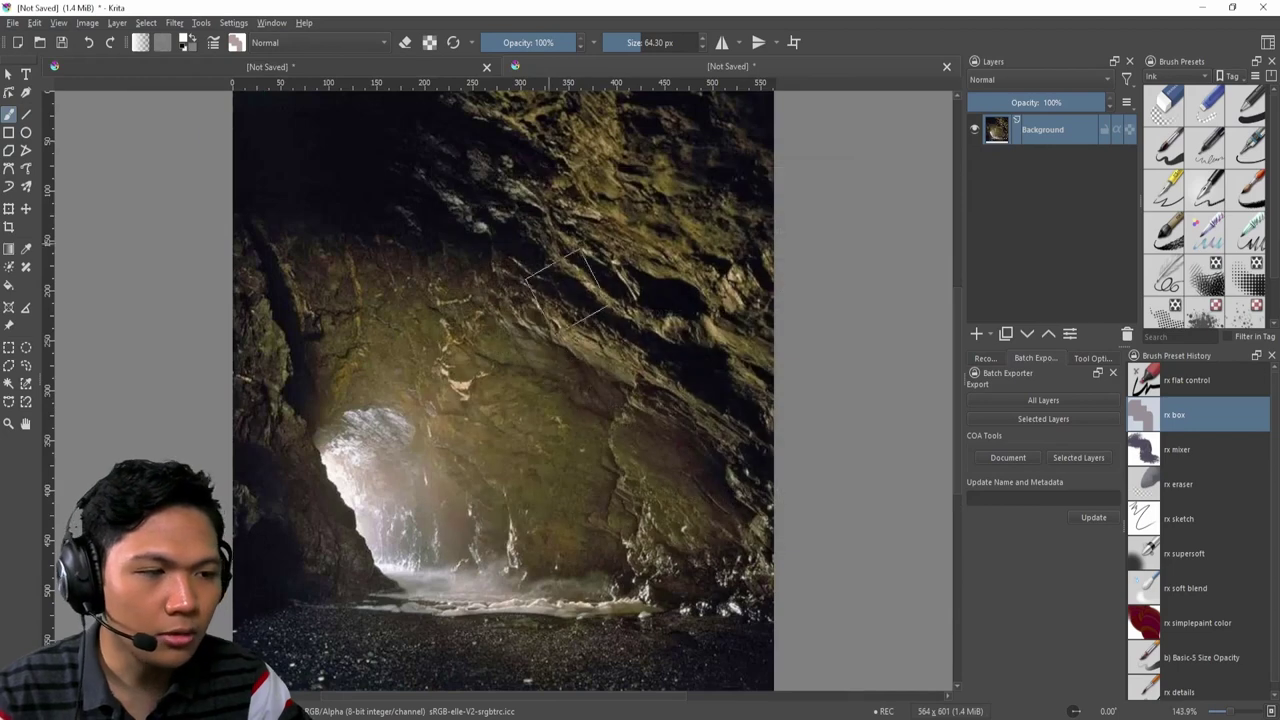
pyautogui.scroll(-2, 668, 408)
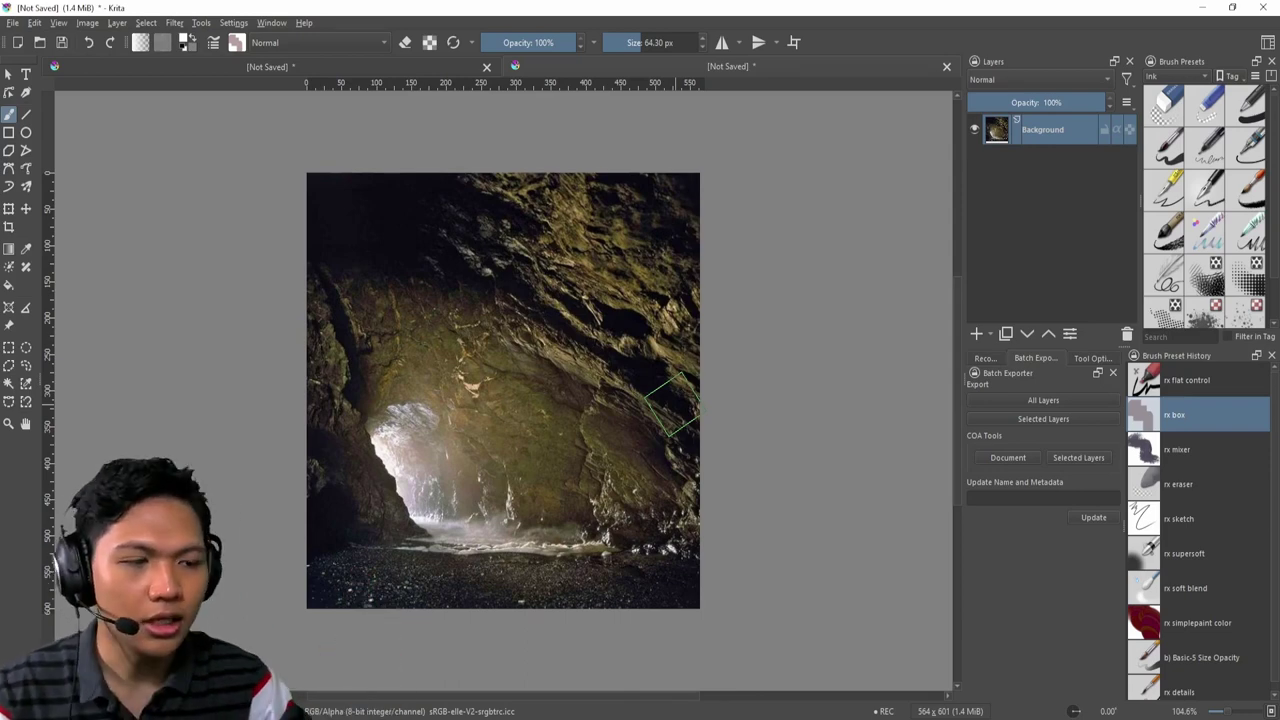
pyautogui.hotkey('ctrl', 'alt', 'c')
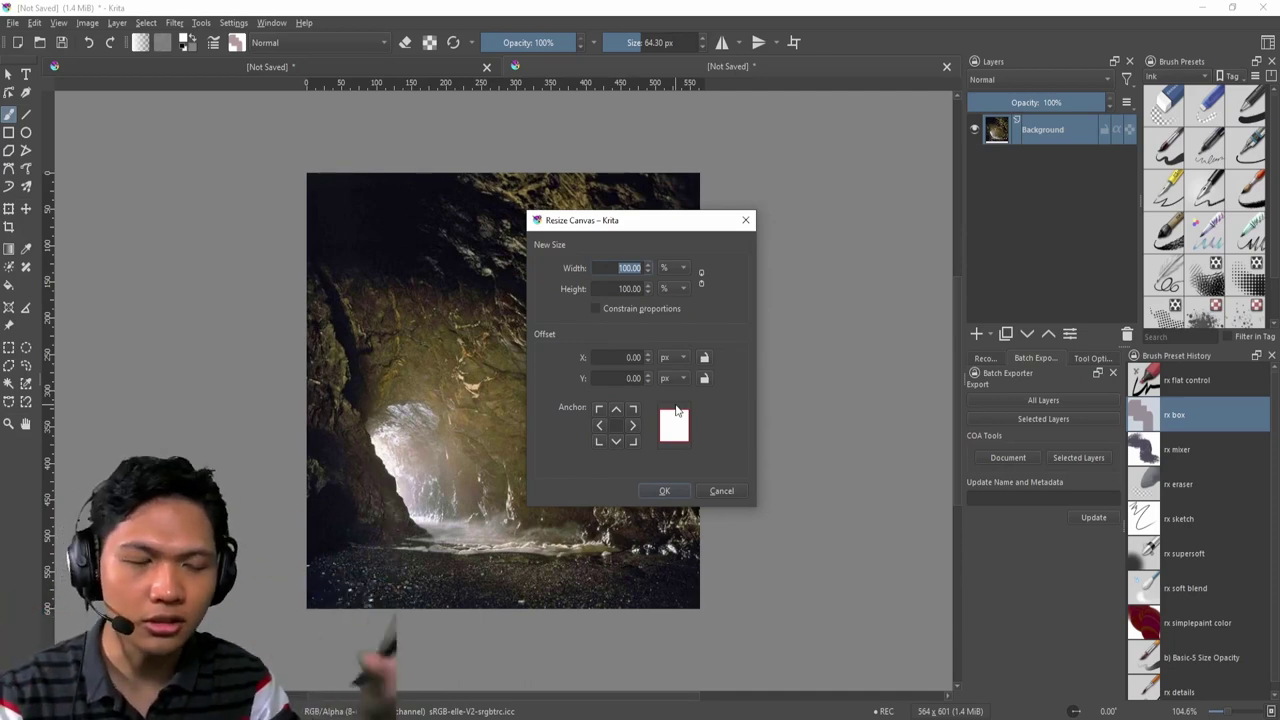
# Anchor the photo middle-left and resize the canvas width to 200% (1,128 × 601).
pyautogui.click(599, 425)
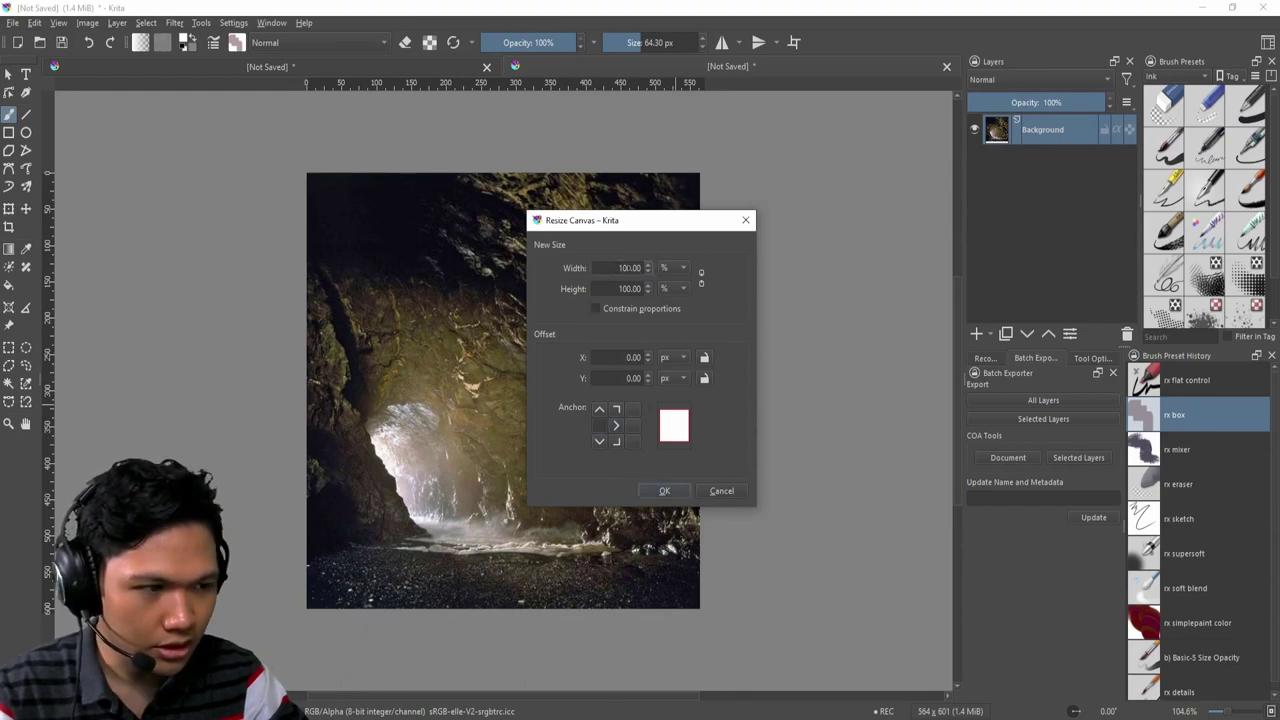
pyautogui.write('20')
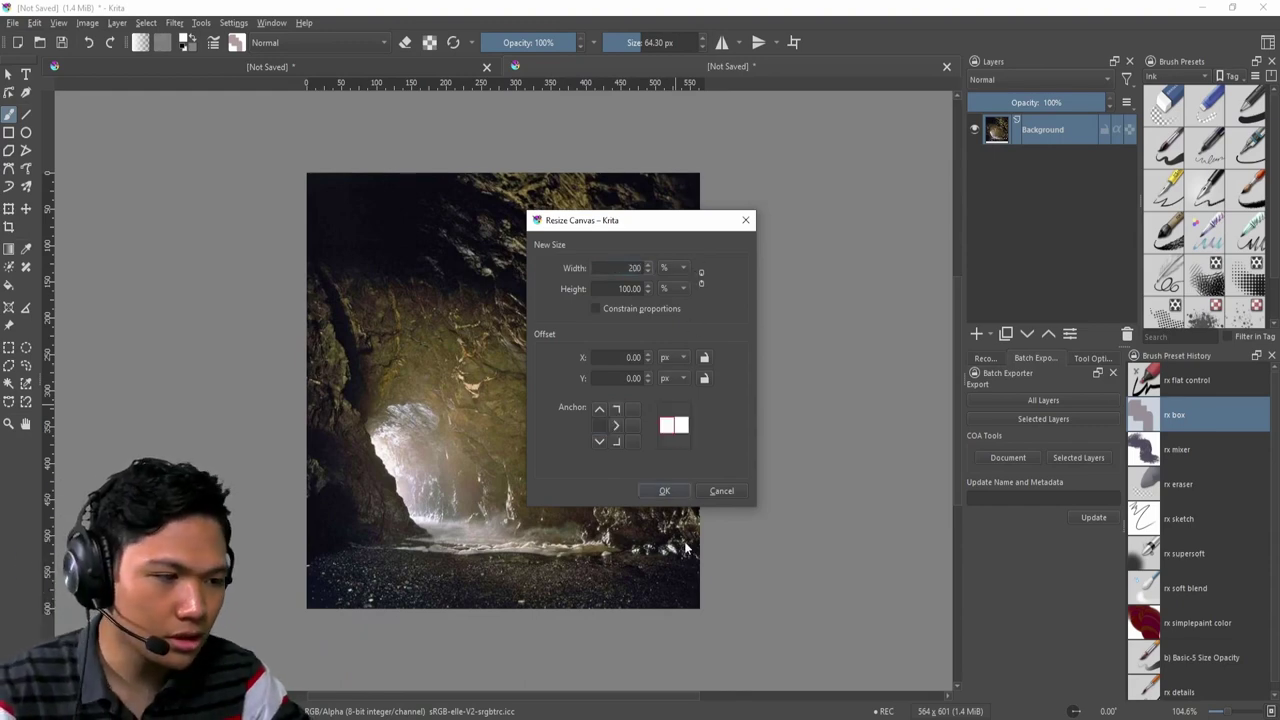
pyautogui.click(674, 492)
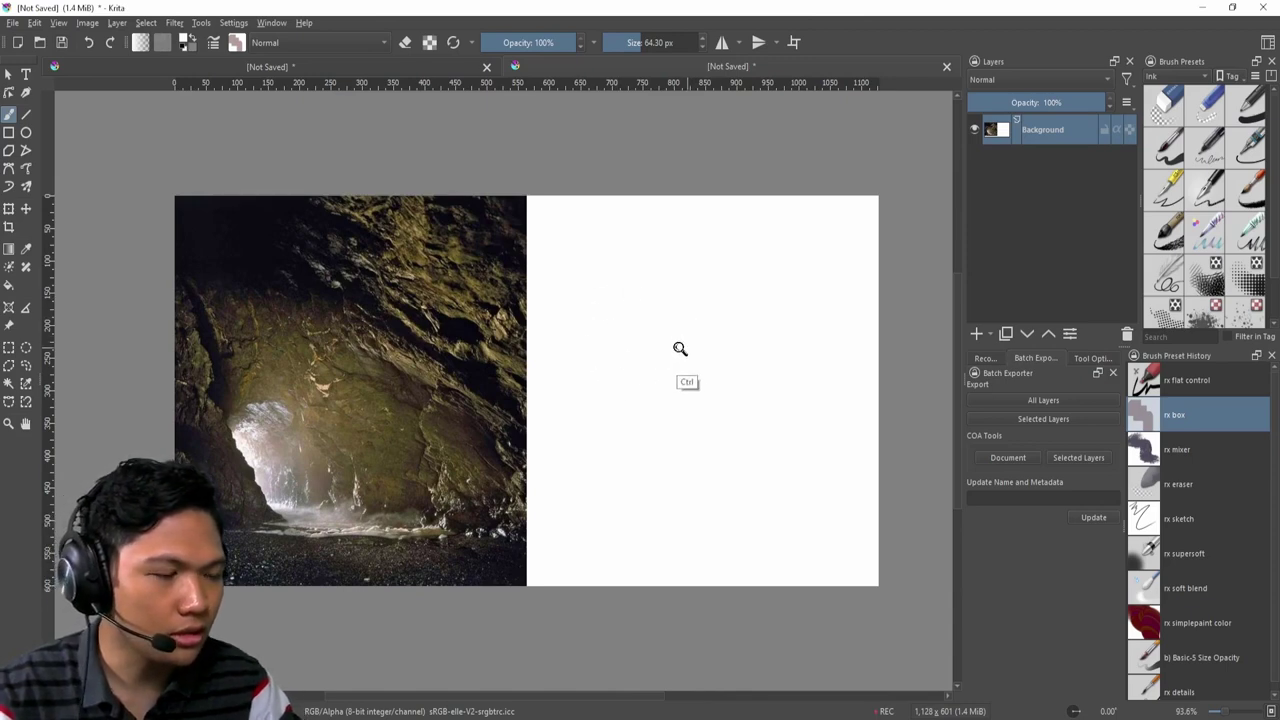
# On a new paint layer, draw two horizontal Ink-2 Fineliner guide lines across the photo.
pyautogui.press('Insert')
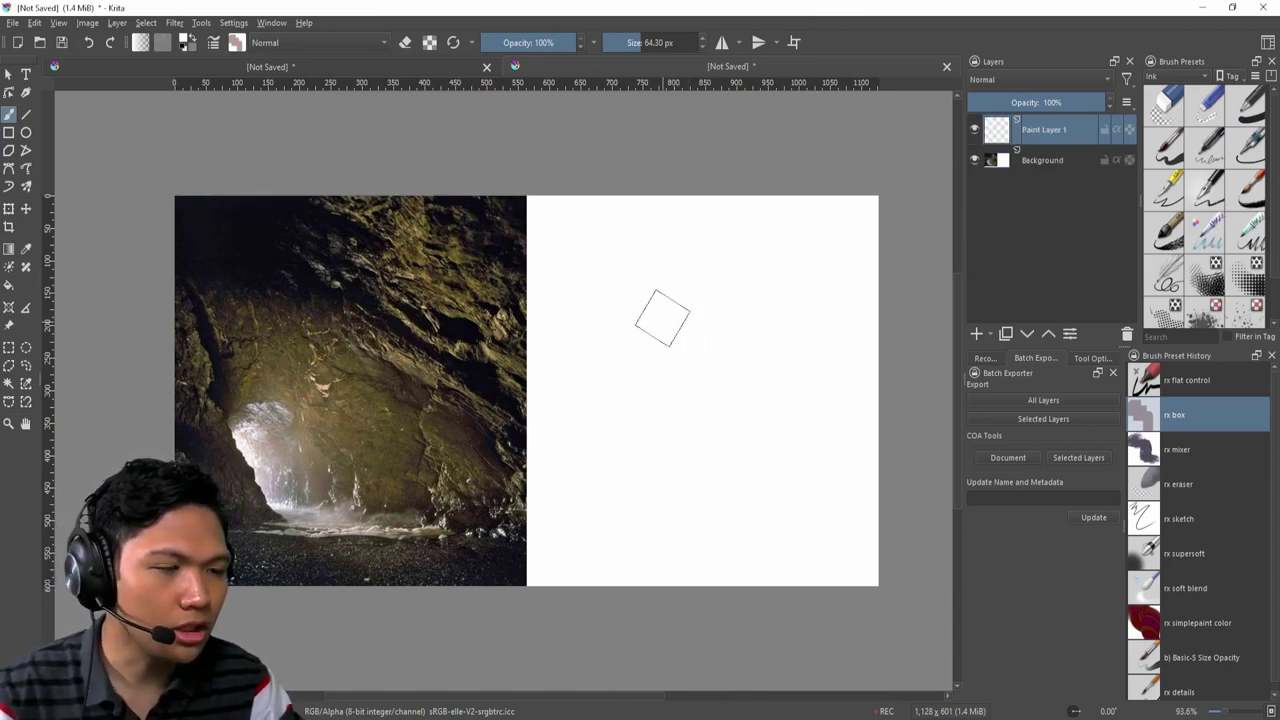
pyautogui.press('/')
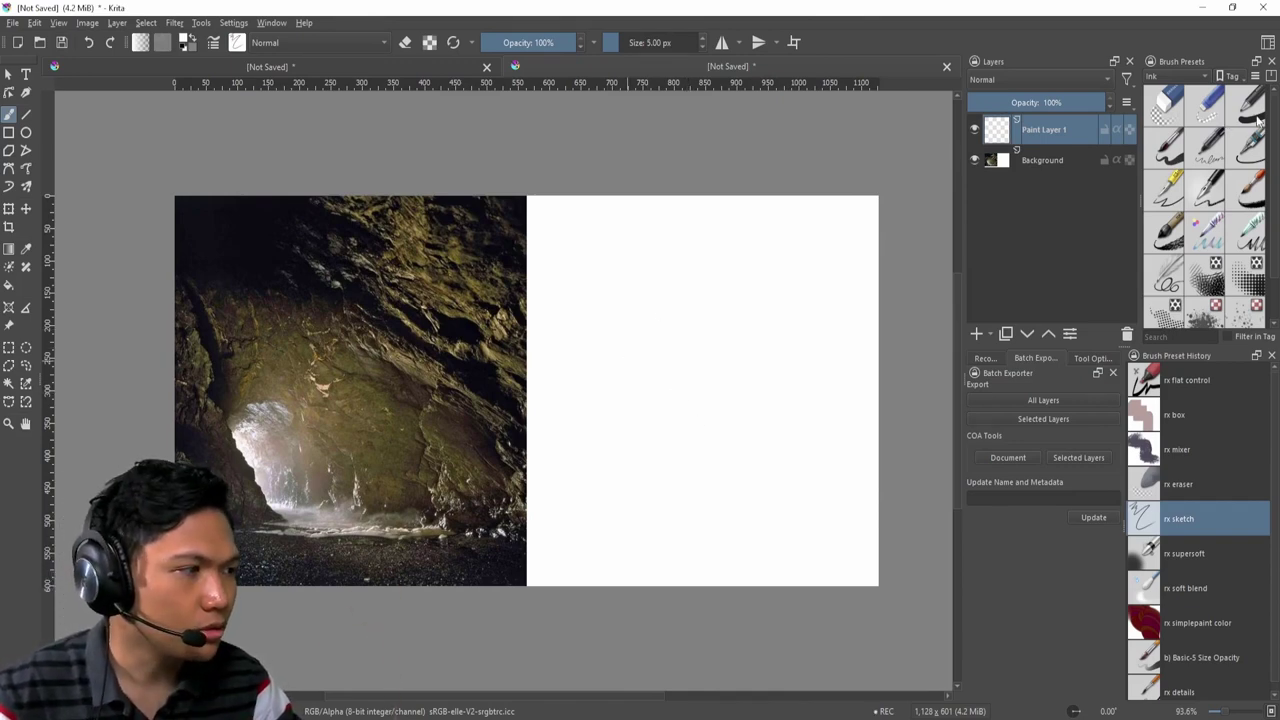
pyautogui.click(1248, 146)
pyautogui.moveTo(356, 526); pyautogui.dragTo(694, 526)
pyautogui.rightClick(750, 500)
pyautogui.moveTo(377, 400); pyautogui.dragTo(710, 400)
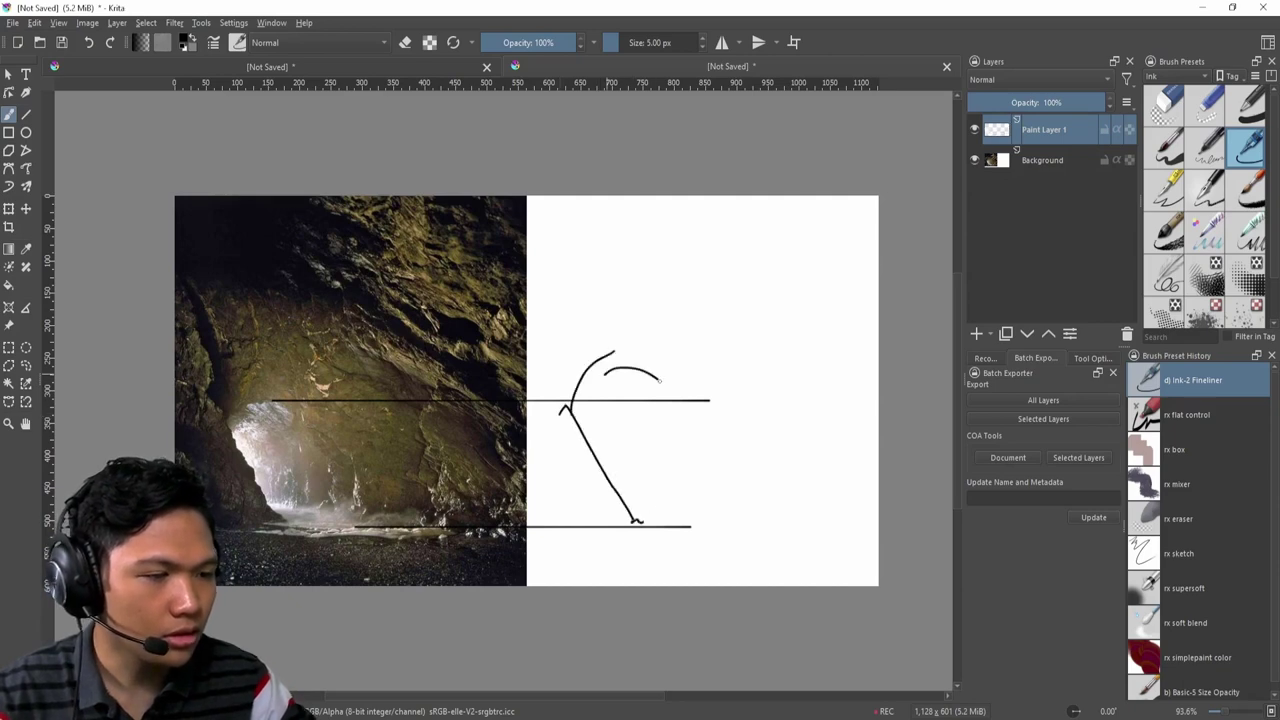
# Sketch the inner arch curves, then clear the ink strokes from the layer.
pyautogui.moveTo(597, 398); pyautogui.dragTo(648, 392)
pyautogui.moveTo(728, 508); pyautogui.dragTo(694, 438)
pyautogui.scroll(-3, 700, 429)
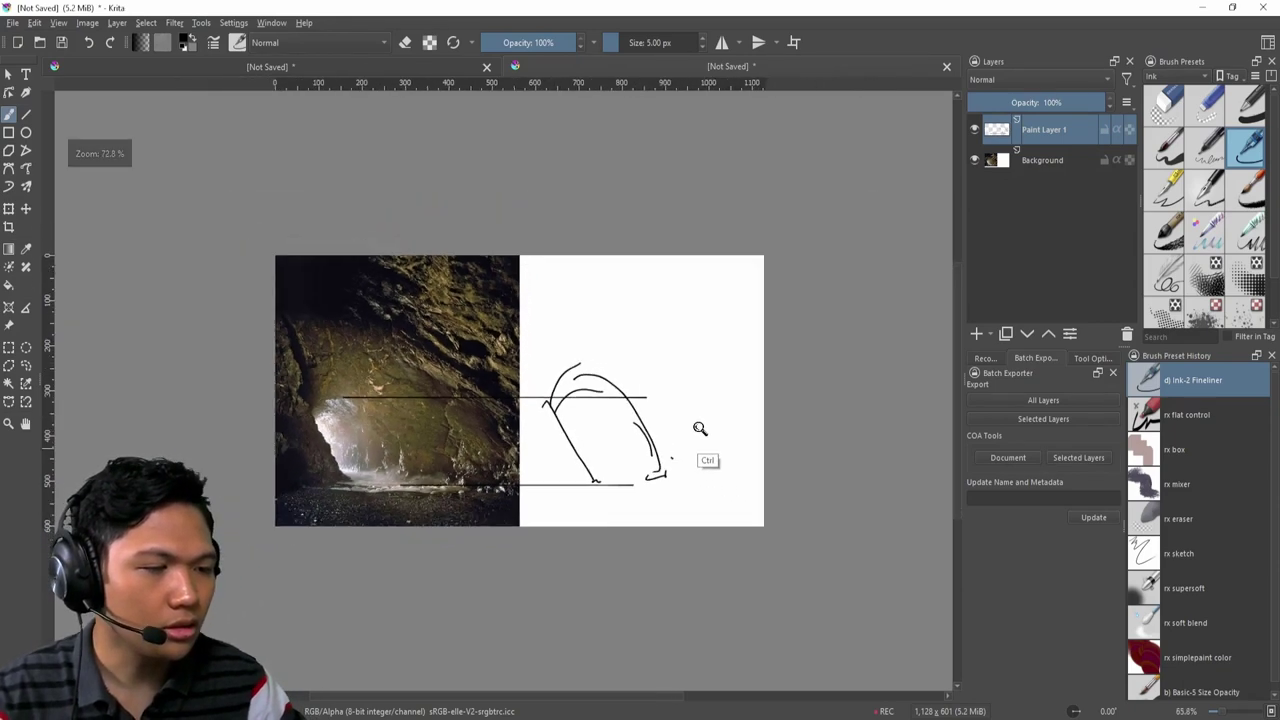
pyautogui.scroll(3, 657, 314)
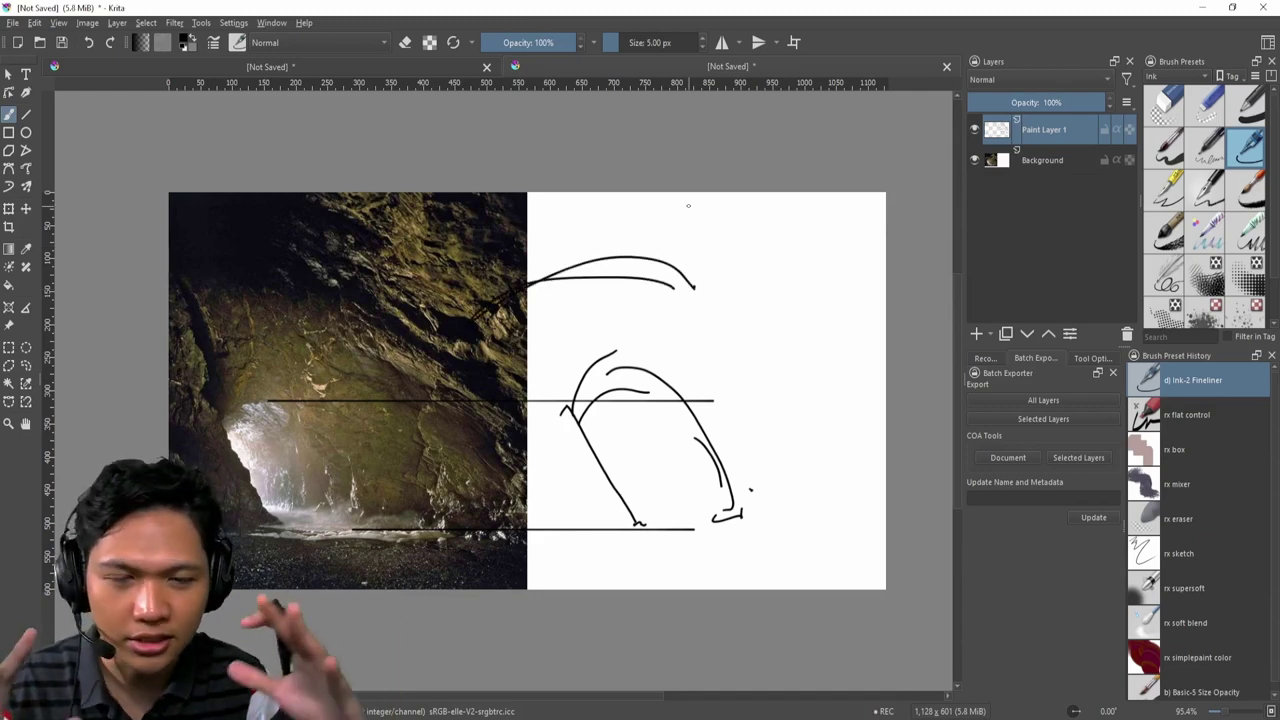
pyautogui.moveTo(688, 205); pyautogui.dragTo(616, 221)
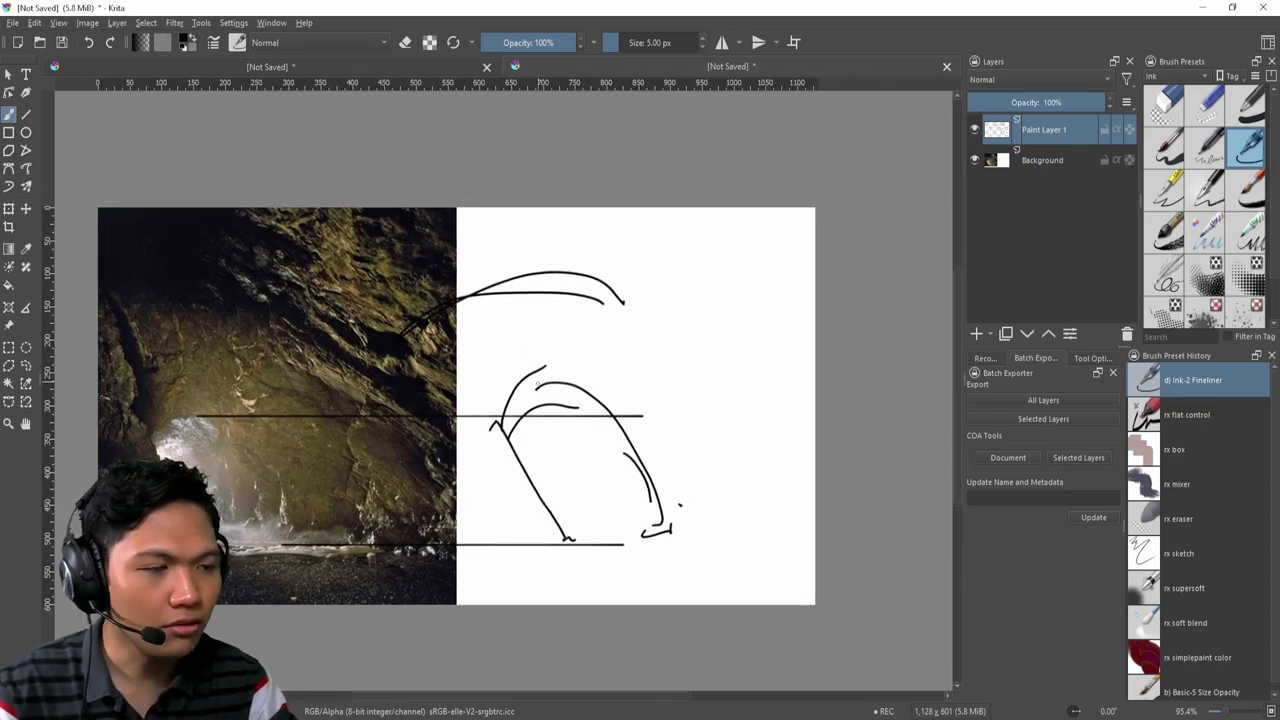
pyautogui.press('Delete')
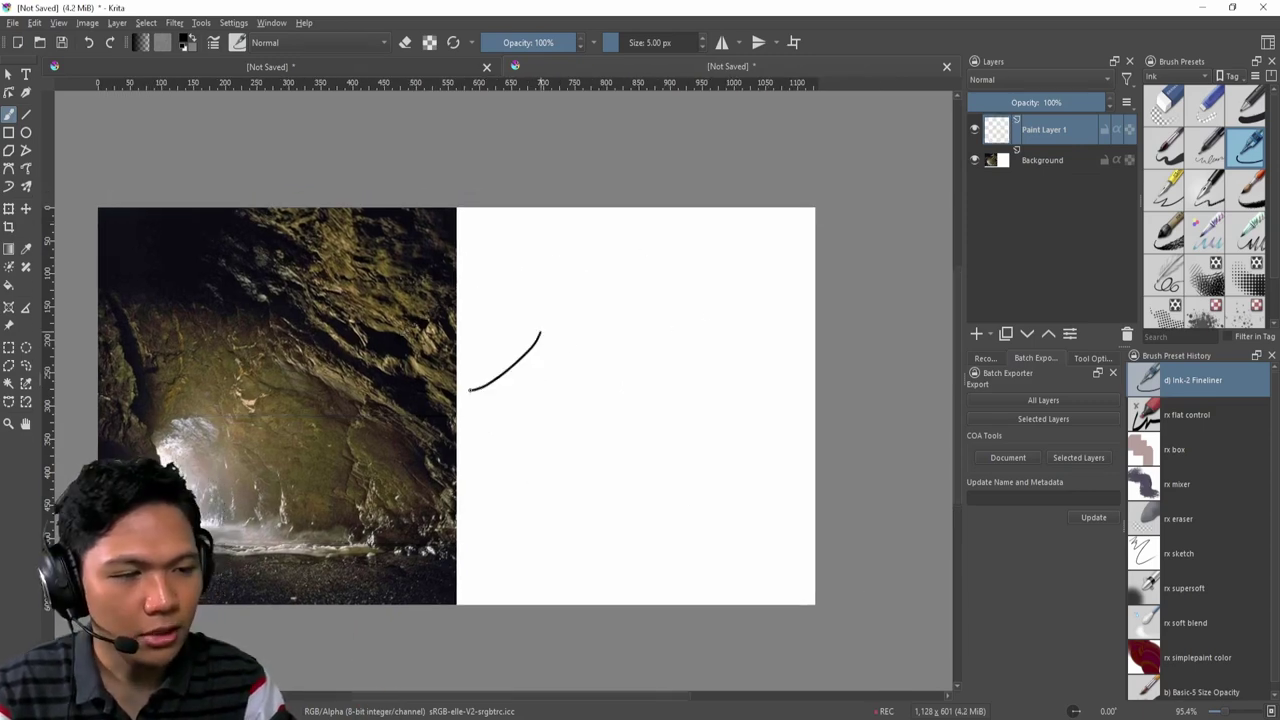
# Draw a square box outline with straight lines in the white area.
pyautogui.press('v')
pyautogui.moveTo(497, 274); pyautogui.dragTo(497, 522)
pyautogui.moveTo(497, 522); pyautogui.dragTo(557, 521)
pyautogui.moveTo(714, 533); pyautogui.dragTo(715, 531)
pyautogui.moveTo(711, 527); pyautogui.dragTo(710, 276)
pyautogui.moveTo(470, 286); pyautogui.dragTo(709, 287)
pyautogui.scroll(2, 420, 543)
# Add a horizontal line, a looped shape and two long strokes from the photo into the box.
pyautogui.press('b')
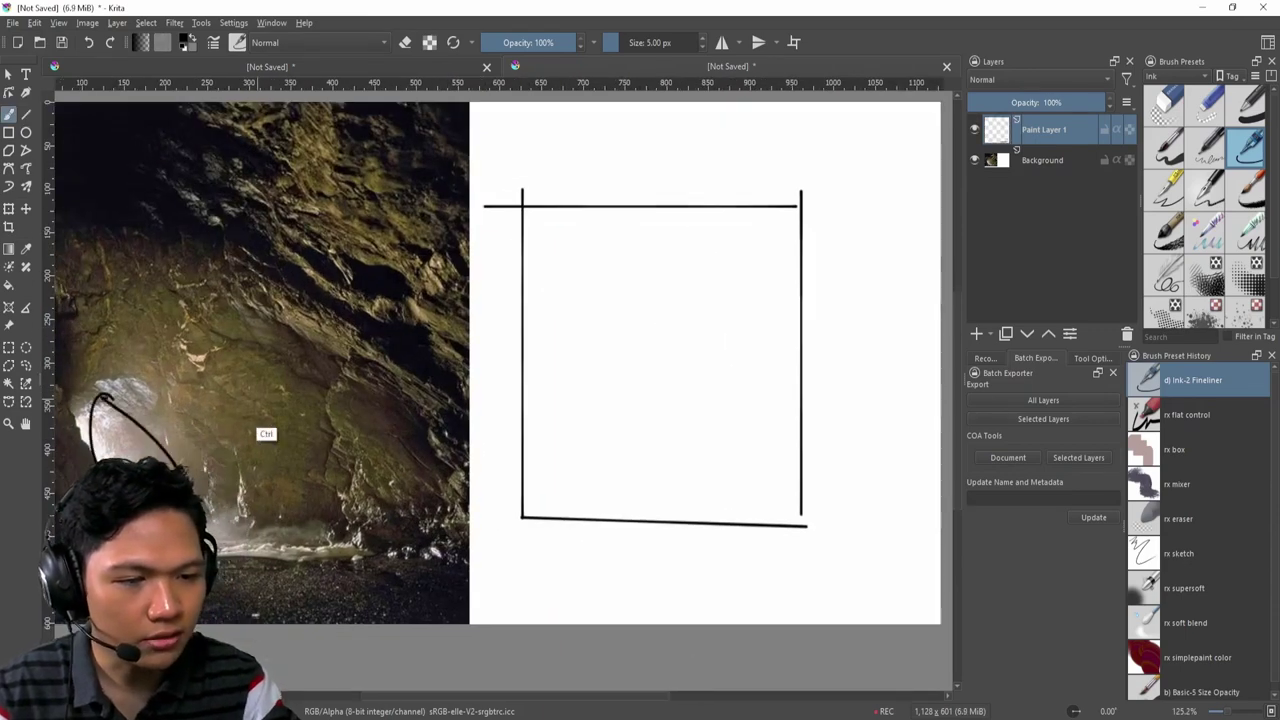
pyautogui.press('v')
pyautogui.moveTo(516, 463); pyautogui.dragTo(790, 463)
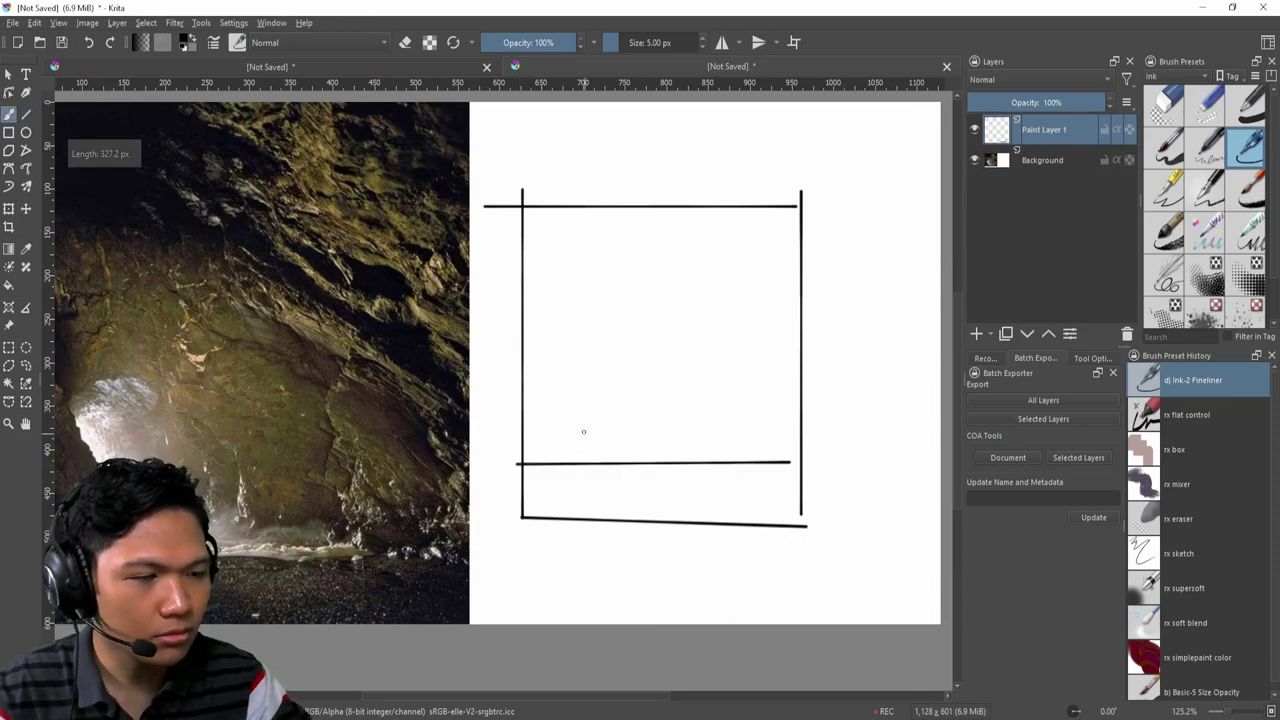
pyautogui.moveTo(583, 431)
pyautogui.mouseDown()
pyautogui.moveTo(623, 449)
pyautogui.moveTo(622, 470)
pyautogui.moveTo(630, 455)
pyautogui.mouseUp()
pyautogui.moveTo(666, 408); pyautogui.dragTo(689, 323)
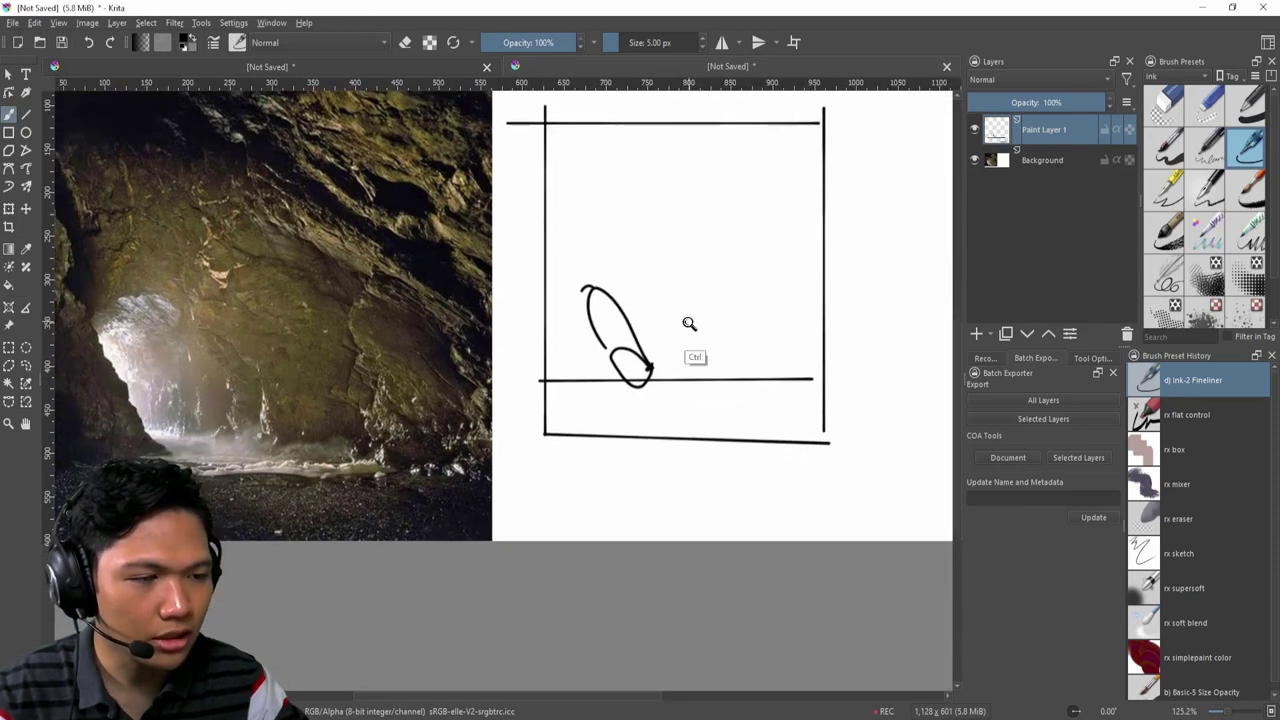
pyautogui.scroll(-3, 689, 323)
pyautogui.moveTo(228, 330); pyautogui.dragTo(610, 315)
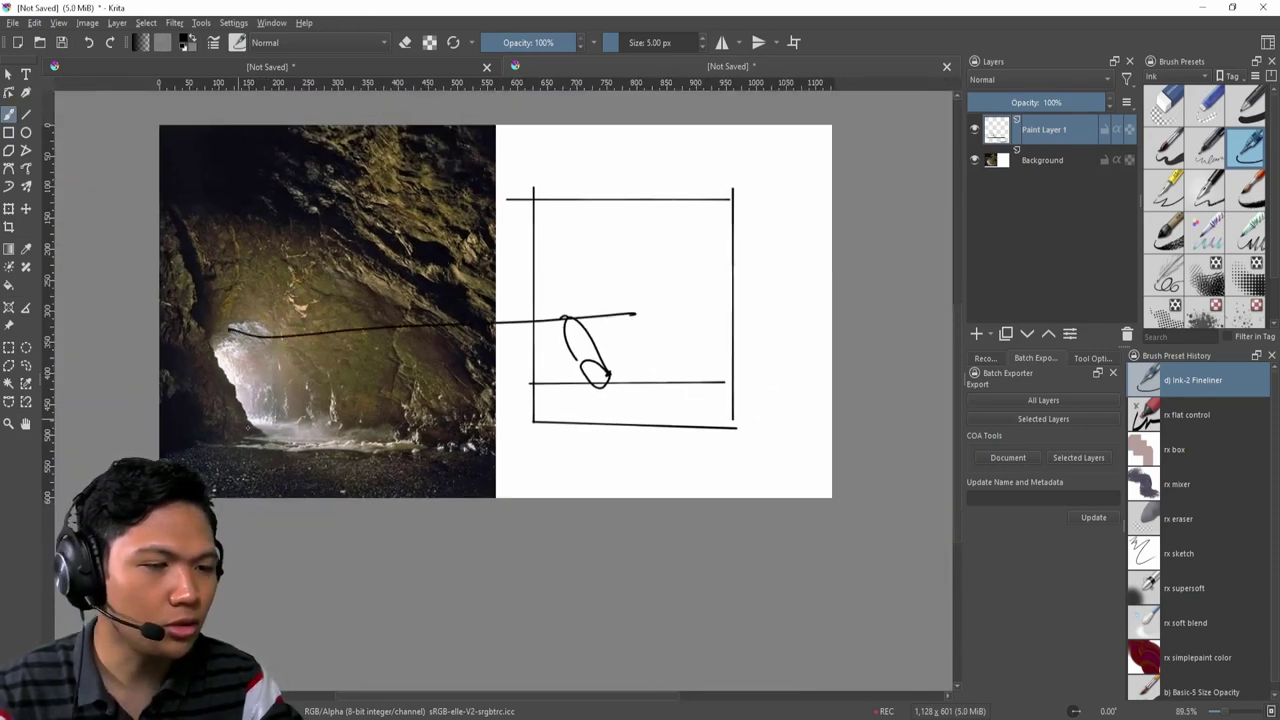
pyautogui.moveTo(262, 438); pyautogui.dragTo(658, 434)
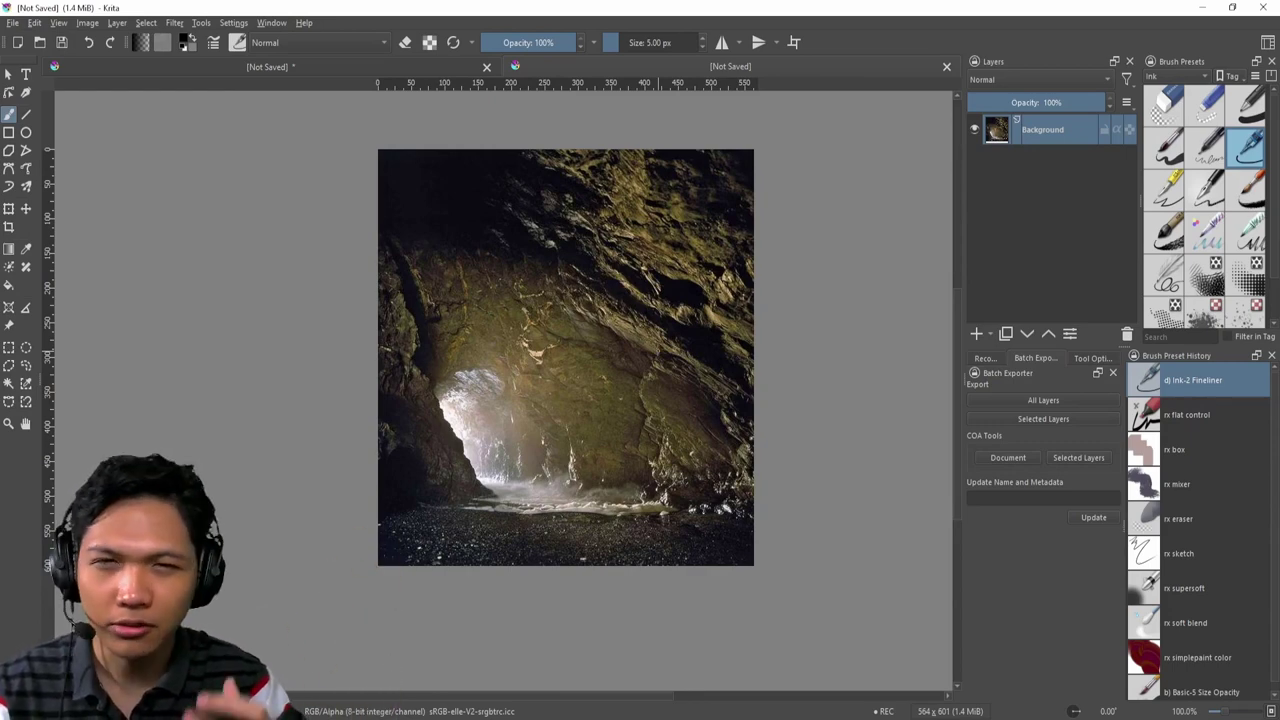
# Resize the canvas height to 200% (564 × 1202), anchored so blank space appears above the photo.
pyautogui.press('-')
pyautogui.hotkey('ctrl', 'alt', 'c')
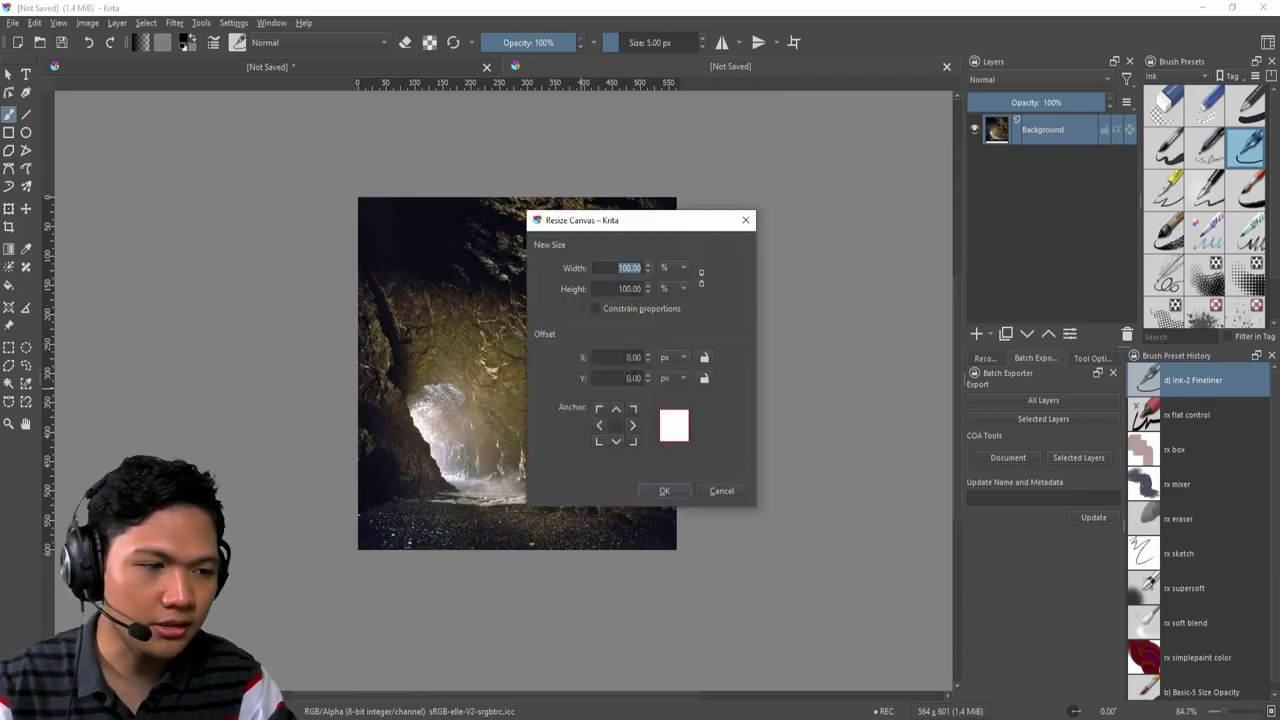
pyautogui.click(603, 426)
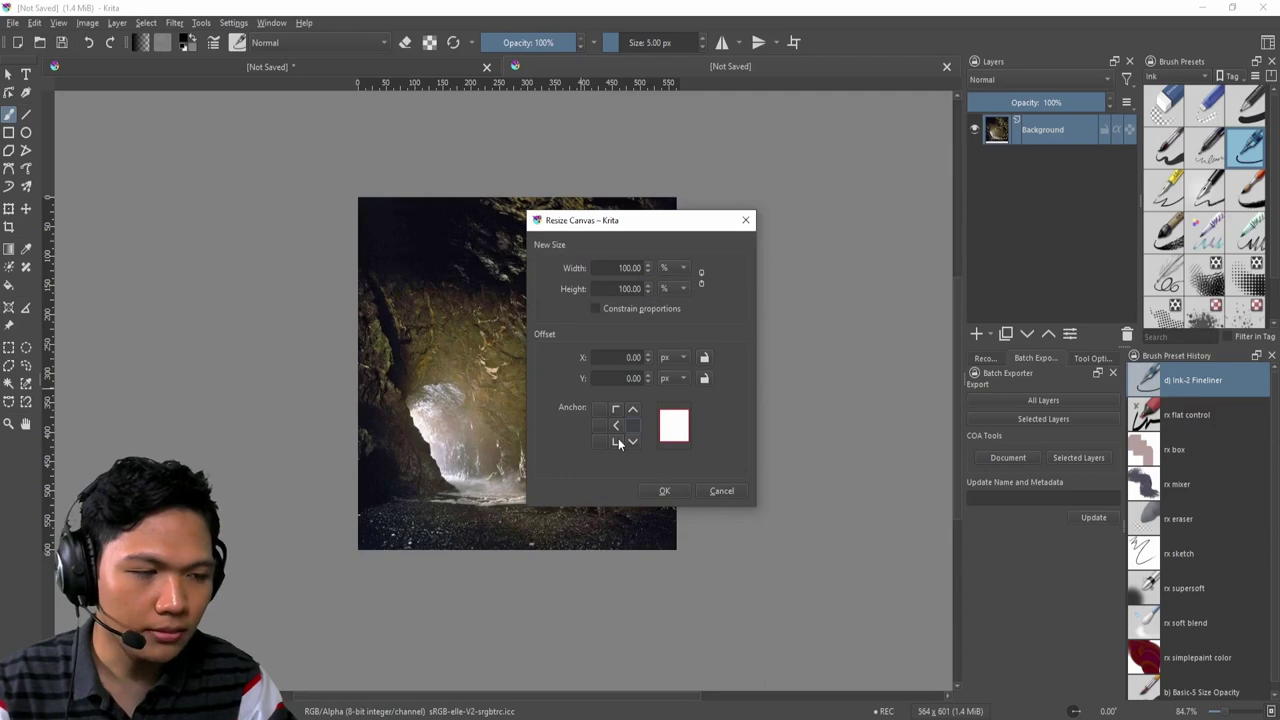
pyautogui.click(615, 411)
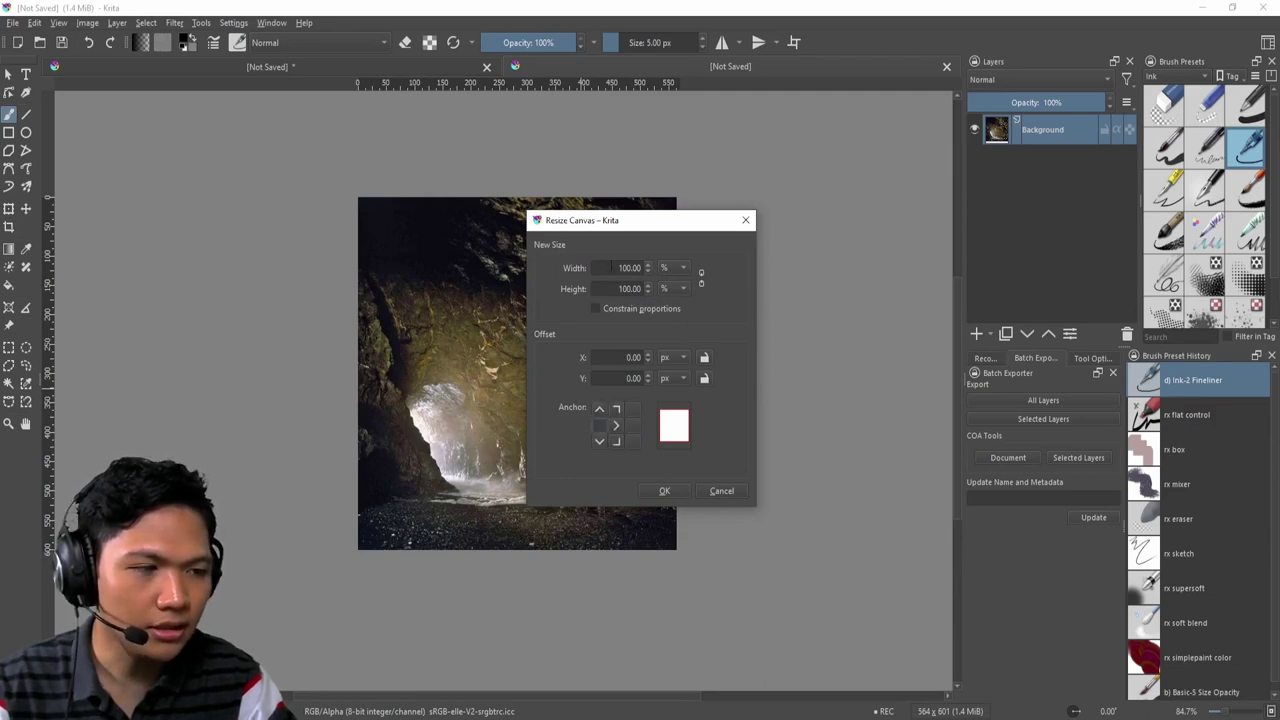
pyautogui.press('Return')
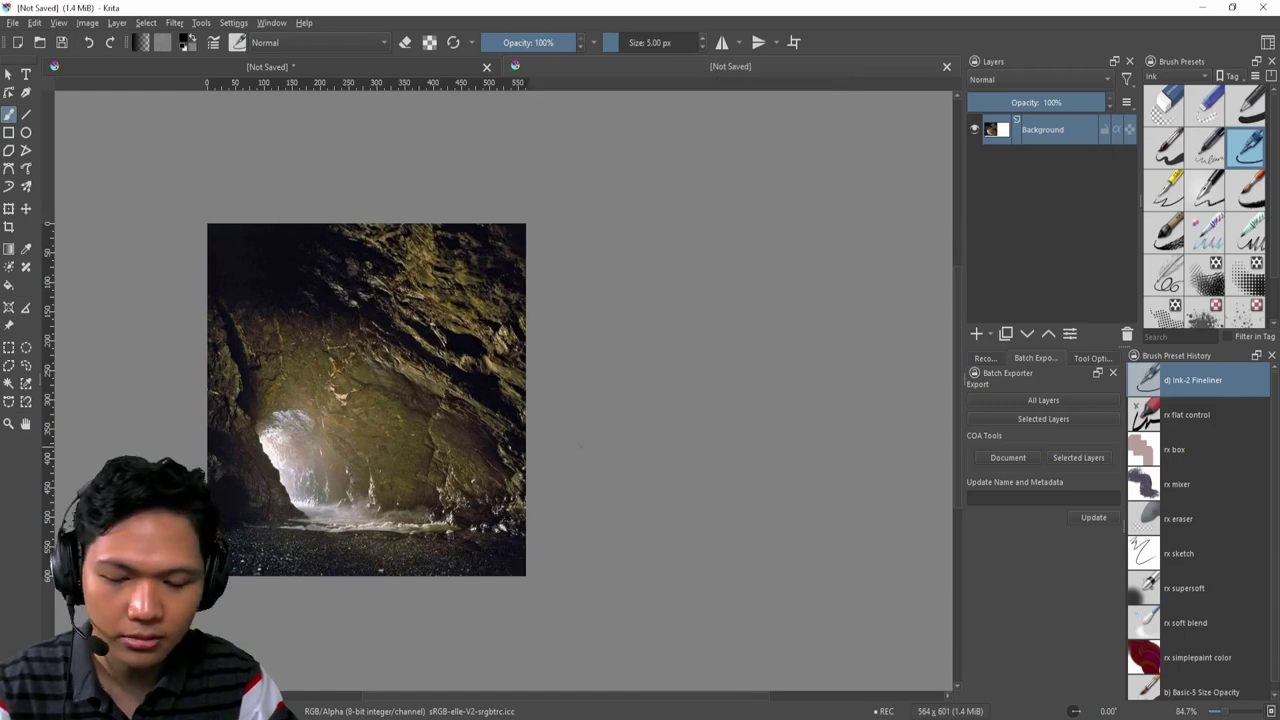
pyautogui.hotkey('ctrl', 'alt', 'c')
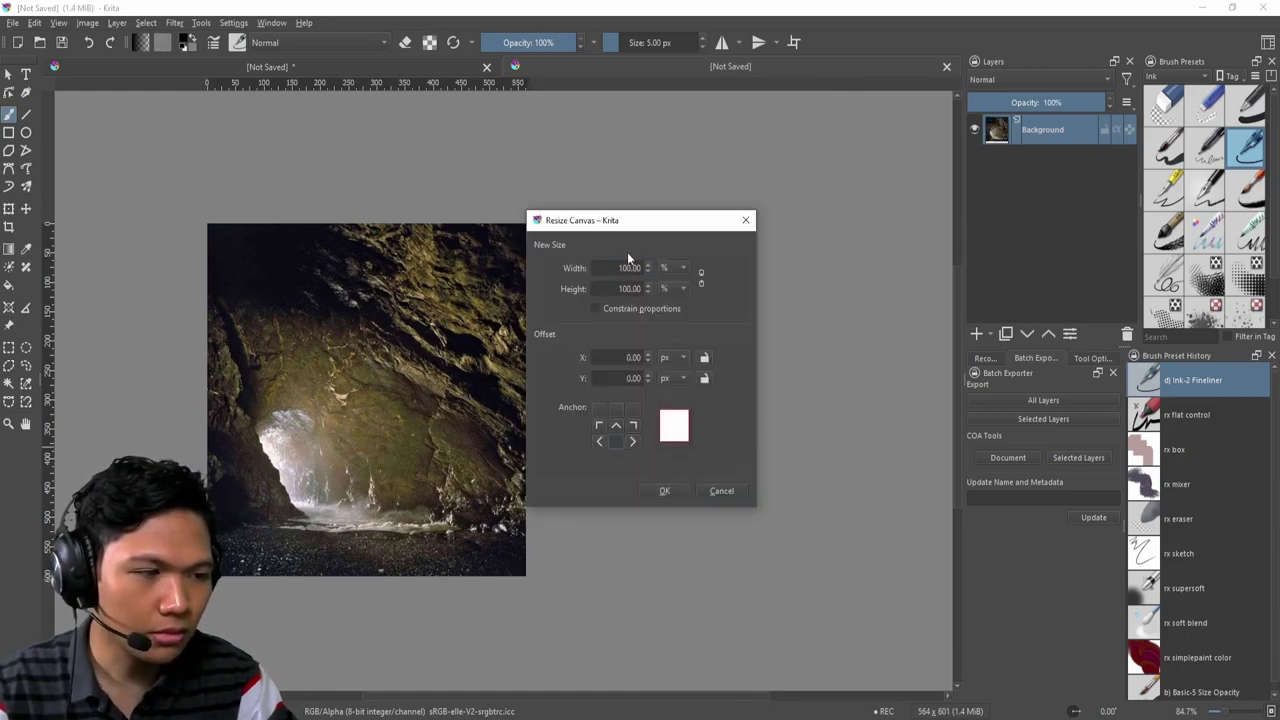
pyautogui.write('200')
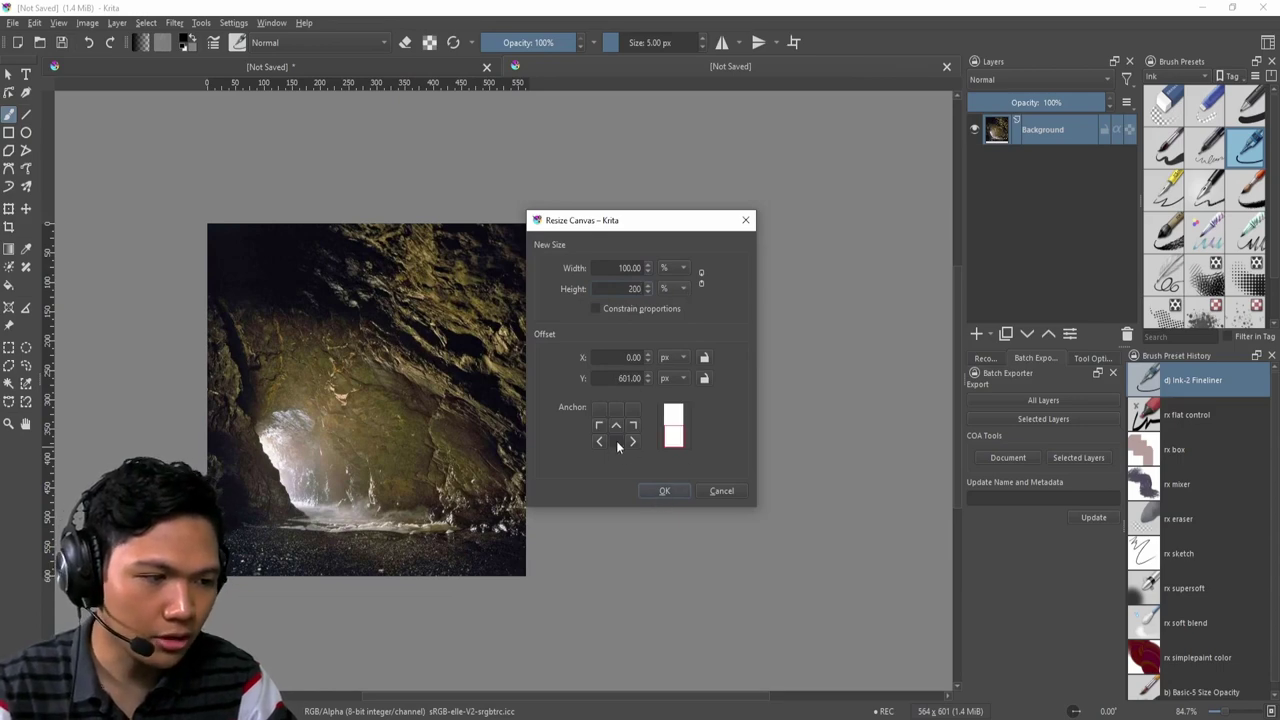
pyautogui.click(679, 496)
# Draw three vertical straight lines from the photo up into the added white space.
pyautogui.press('v')
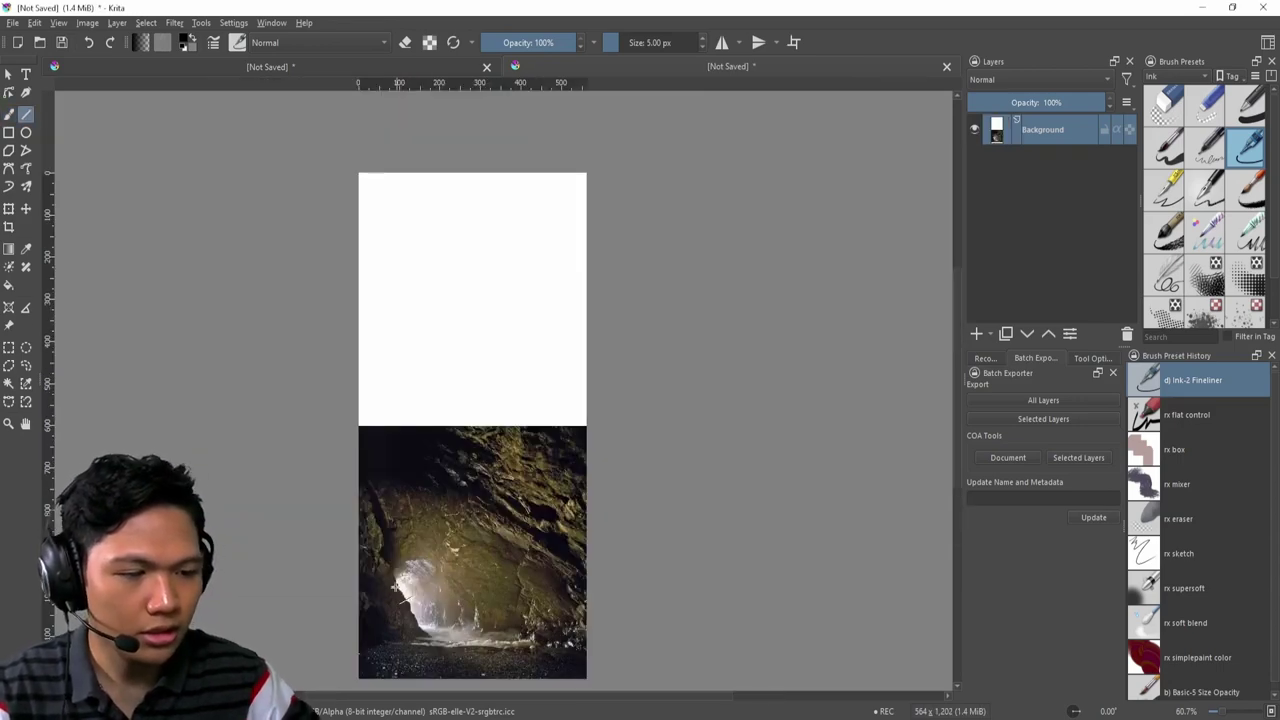
pyautogui.moveTo(392, 590); pyautogui.dragTo(391, 216)
pyautogui.moveTo(486, 630); pyautogui.dragTo(486, 250)
pyautogui.moveTo(526, 630); pyautogui.dragTo(526, 254)
# Draw a horizontal line and a diagonal stroke, then undo everything back to the 564 × 601 photo.
pyautogui.press('b')
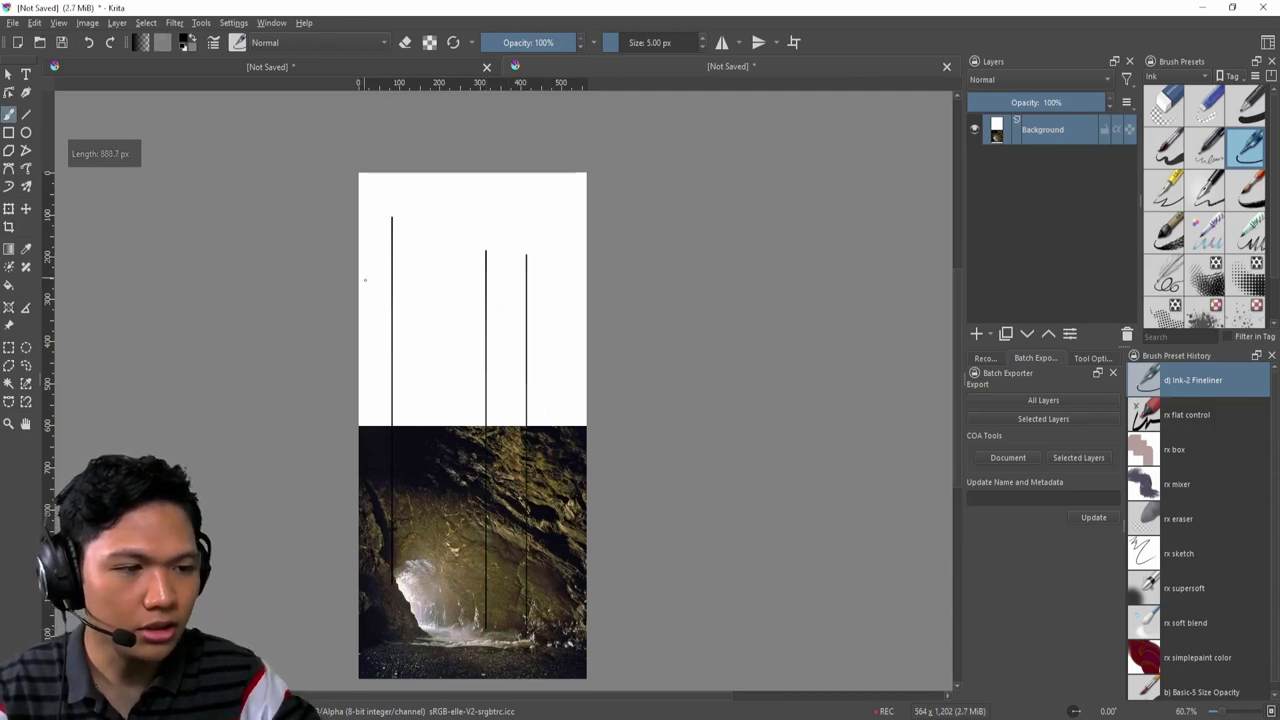
pyautogui.moveTo(345, 394); pyautogui.dragTo(600, 394)
pyautogui.hotkey('ctrl', 'z')
pyautogui.moveTo(350, 391); pyautogui.dragTo(604, 391)
pyautogui.moveTo(391, 317); pyautogui.dragTo(429, 389)
pyautogui.hotkey('ctrl', 'z')
pyautogui.hotkey('ctrl', 'z')
pyautogui.hotkey('ctrl', 'z')
pyautogui.hotkey('ctrl', 'z')
pyautogui.hotkey('ctrl', 'z')
pyautogui.hotkey('ctrl', 'z')
pyautogui.hotkey('ctrl', 'z')
pyautogui.hotkey('ctrl', 'z')
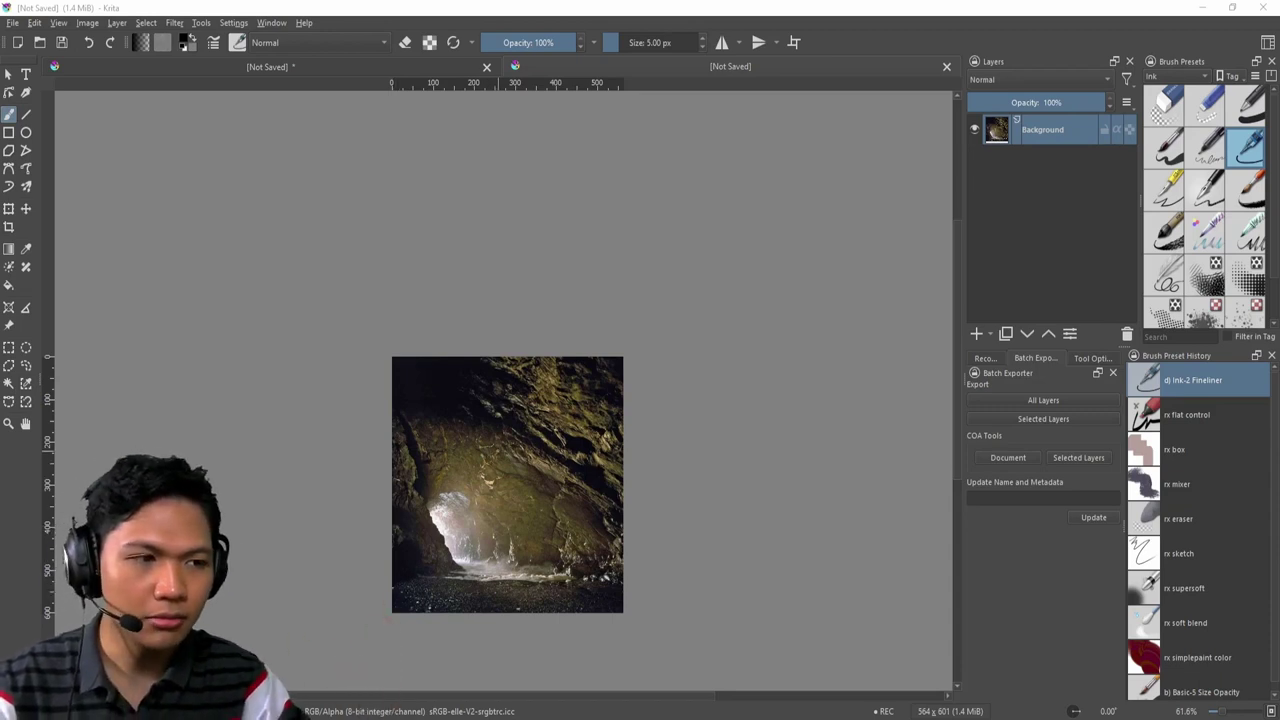
# Check the canvas size settings with a top-centre anchor, then cancel without resizing.
pyautogui.hotkey('ctrl', 'alt', 'c')
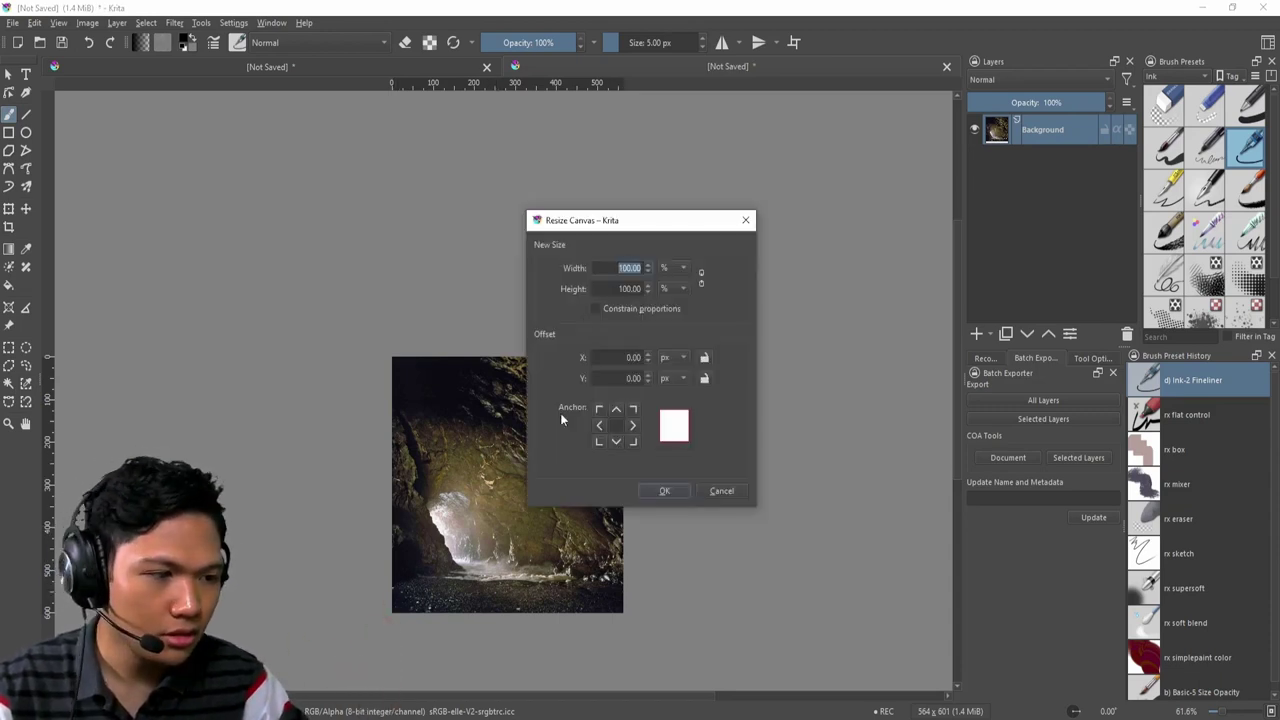
pyautogui.click(616, 410)
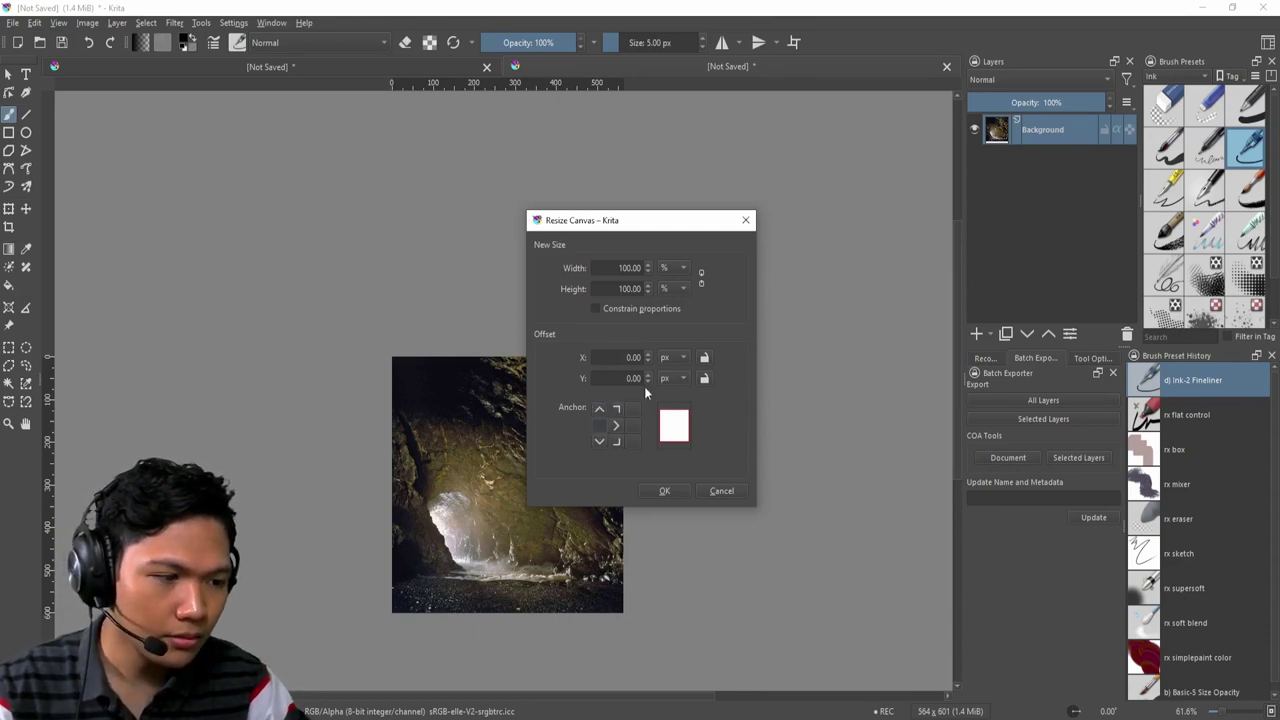
pyautogui.doubleClick(628, 268)
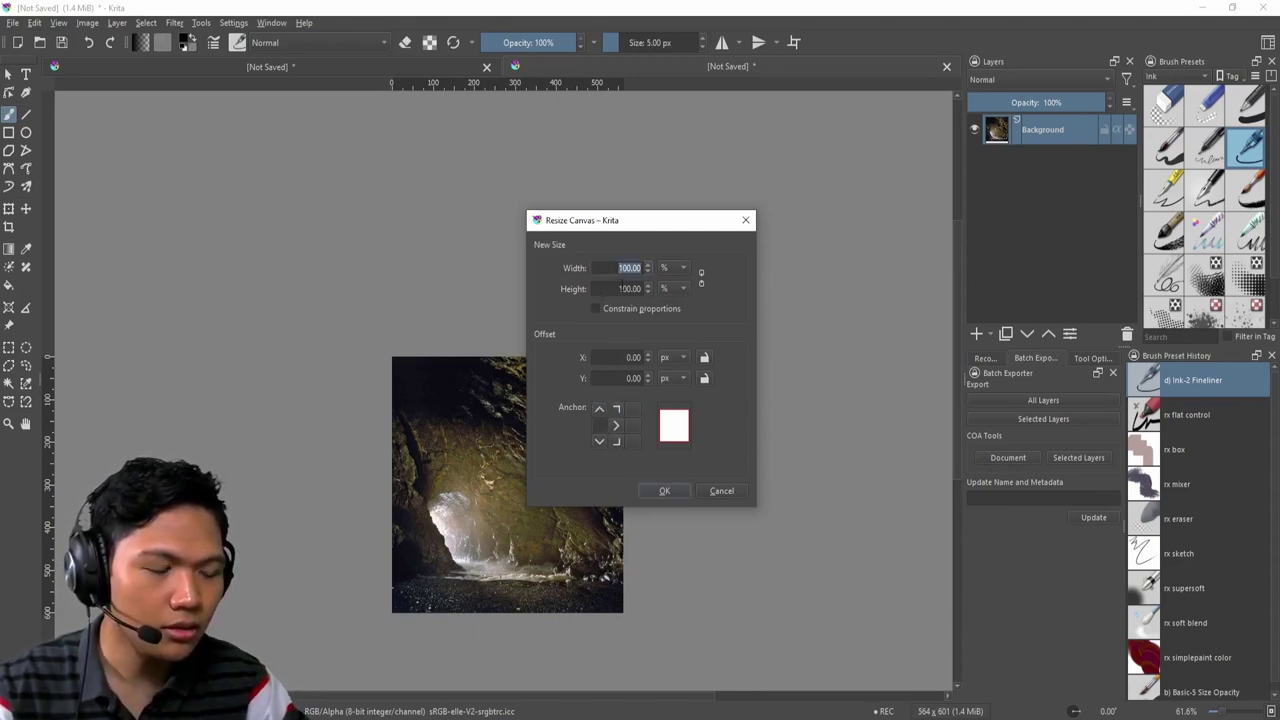
pyautogui.doubleClick(624, 289)
pyautogui.click(721, 490)
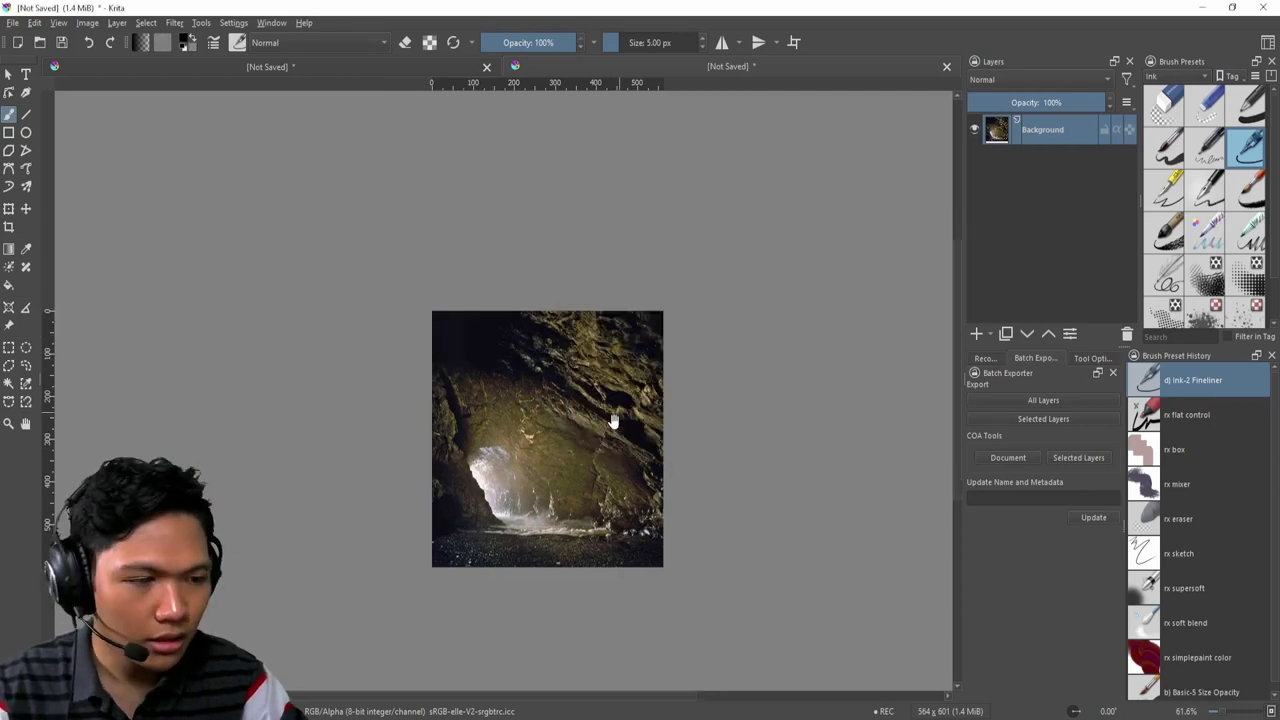
# Scale the cave image to 200%, making it 1128 × 1202 pixels.
pyautogui.scroll(4, 703, 373)
pyautogui.scroll(-2, 703, 373)
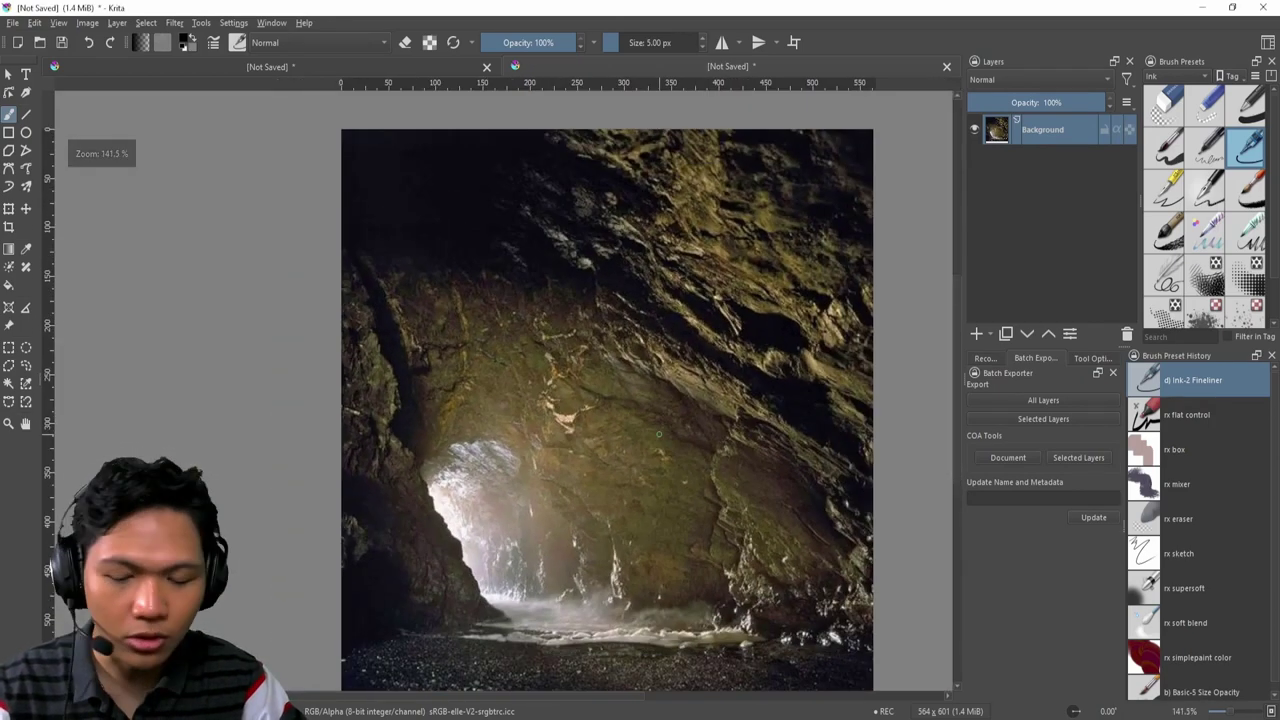
pyautogui.hotkey('ctrl', 'alt', 'i')
pyautogui.write('200')
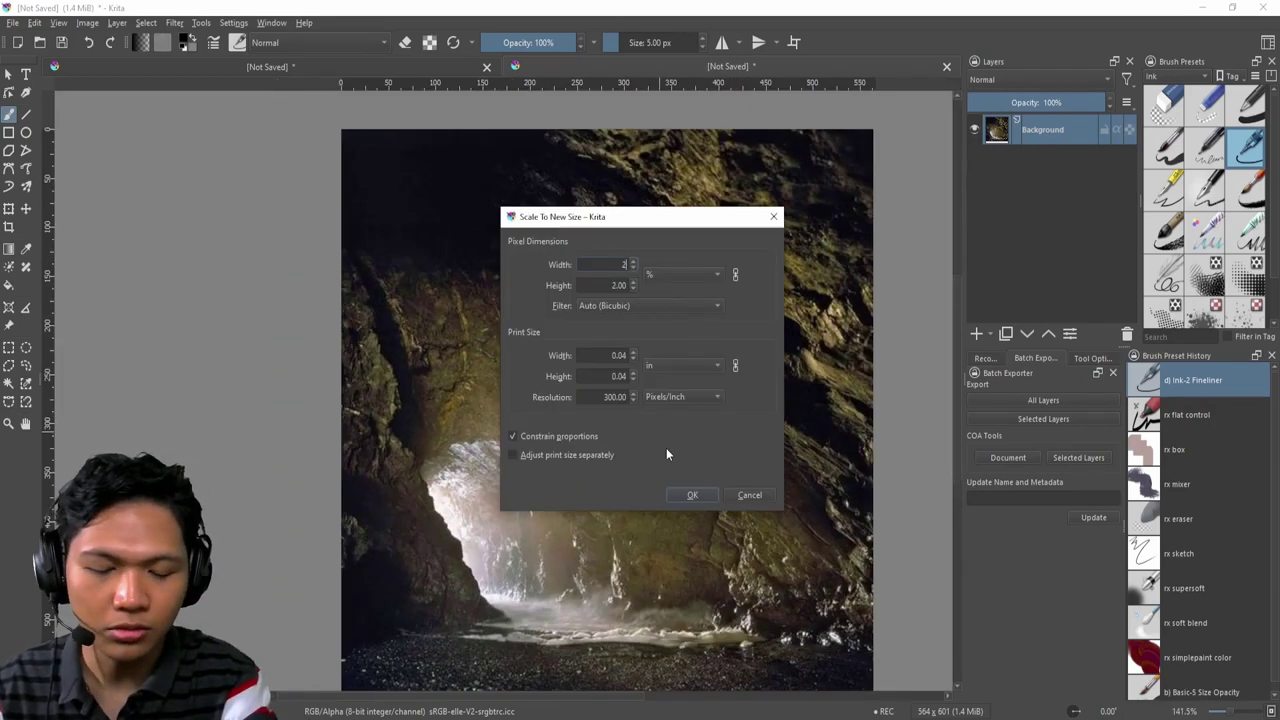
pyautogui.press('Return')
pyautogui.scroll(-4, 640, 422)
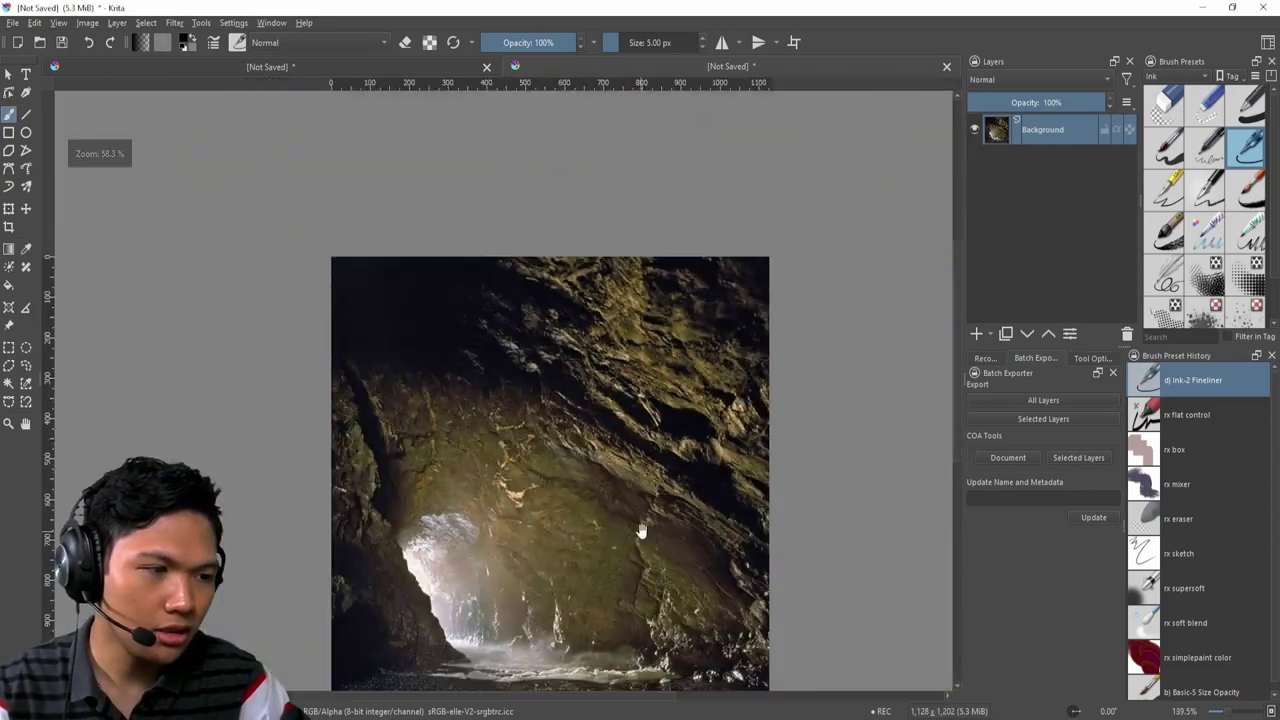
pyautogui.hotkey('ctrl', 'alt', 'c')
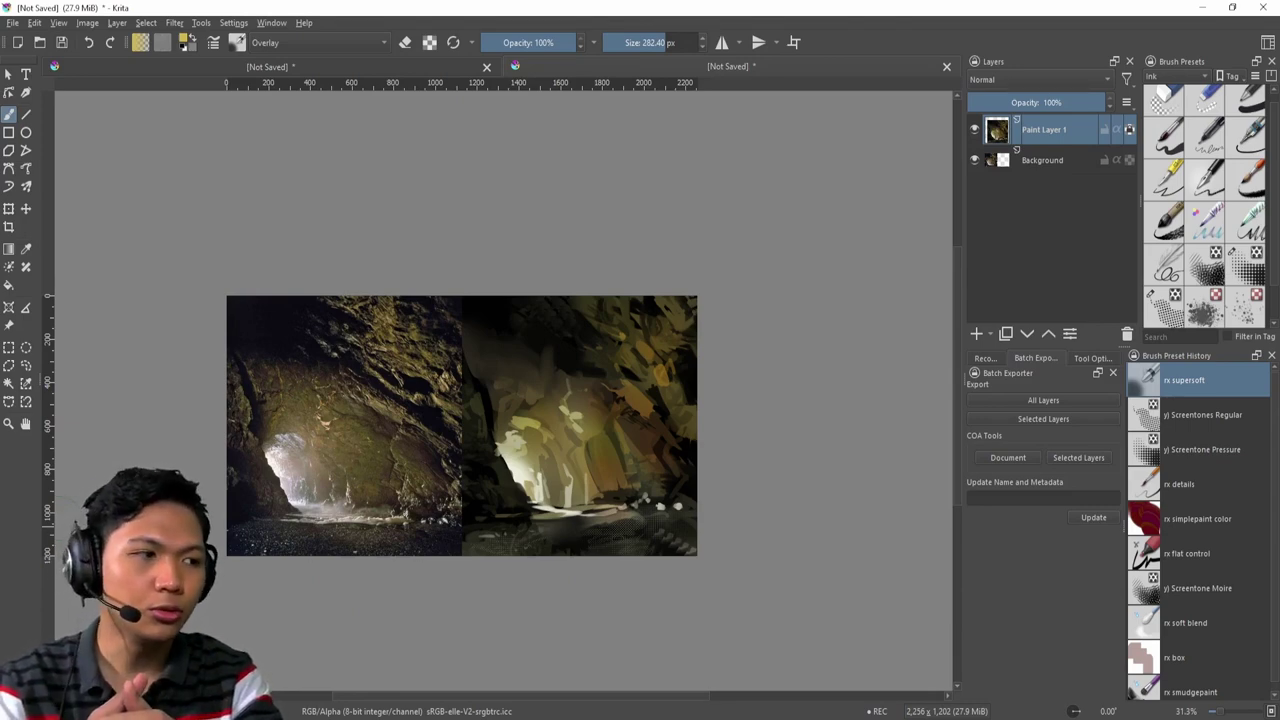
# Scroll the view over the 2256 × 1202 canvas with the photo and painted study.
pyautogui.scroll(3, 555, 420)
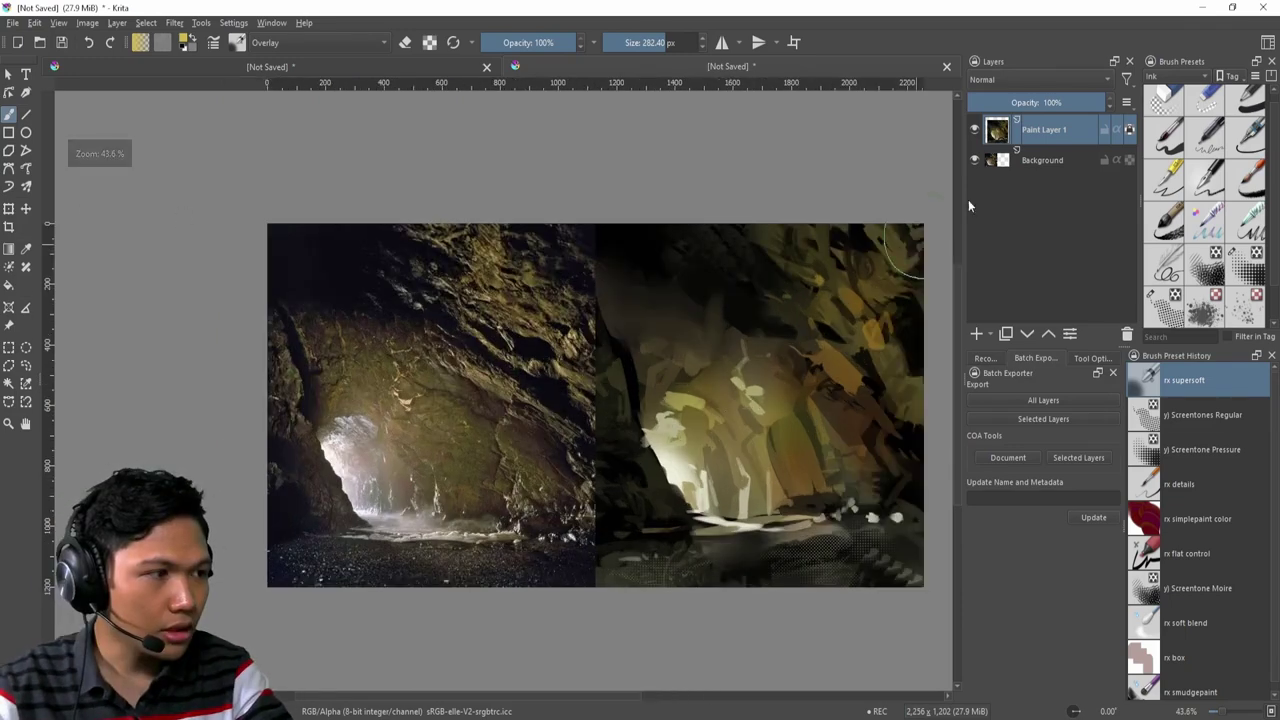
# Duplicate Paint Layer 1 and move the copy left over the cave photo.
pyautogui.hotkey('ctrl', 'j')
pyautogui.press('t')
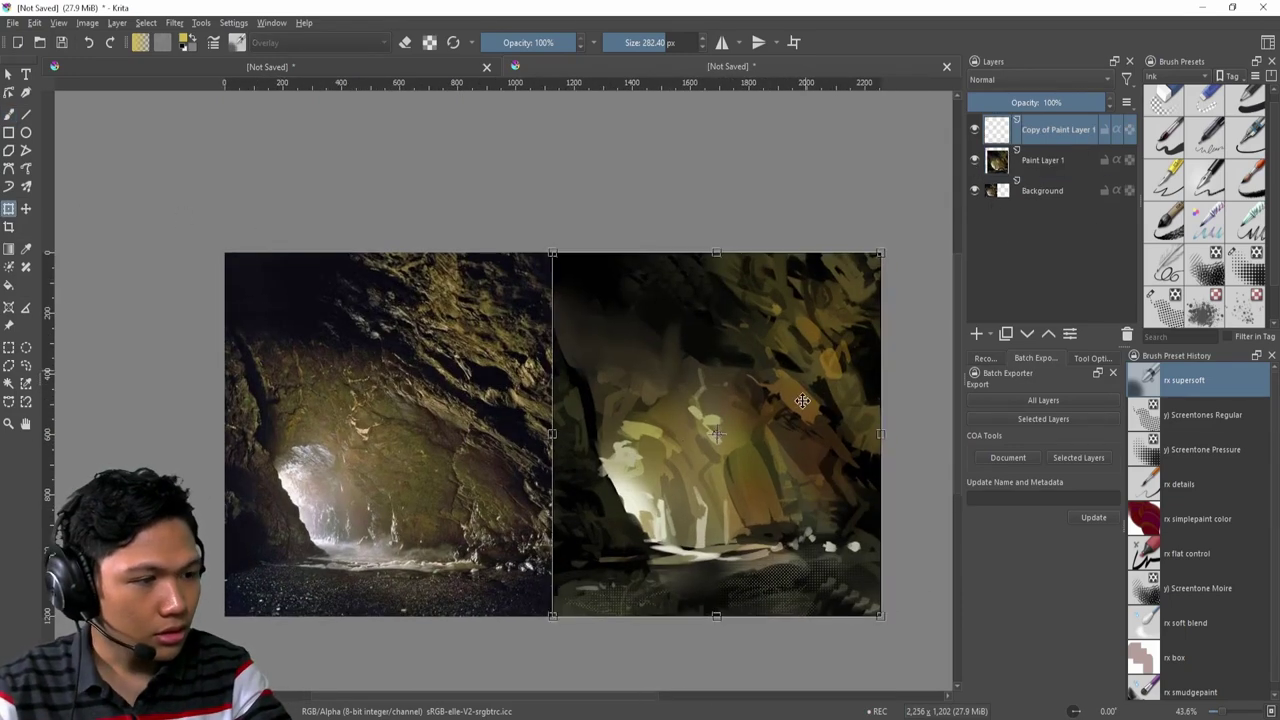
pyautogui.moveTo(800, 435); pyautogui.dragTo(471, 435)
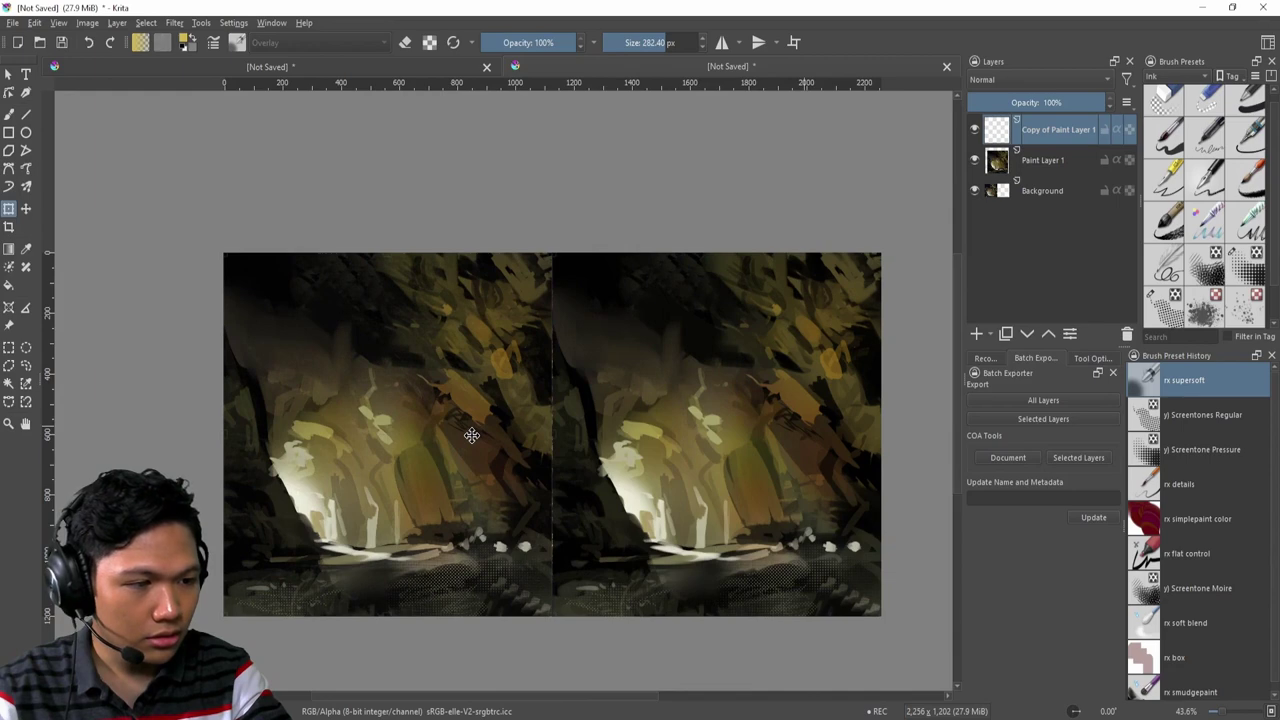
# Toggle the painting copy on and off repeatedly to compare it with the photo, ending hidden.
pyautogui.click(974, 129)
pyautogui.click(974, 129)
pyautogui.click(974, 129)
pyautogui.click(974, 129)
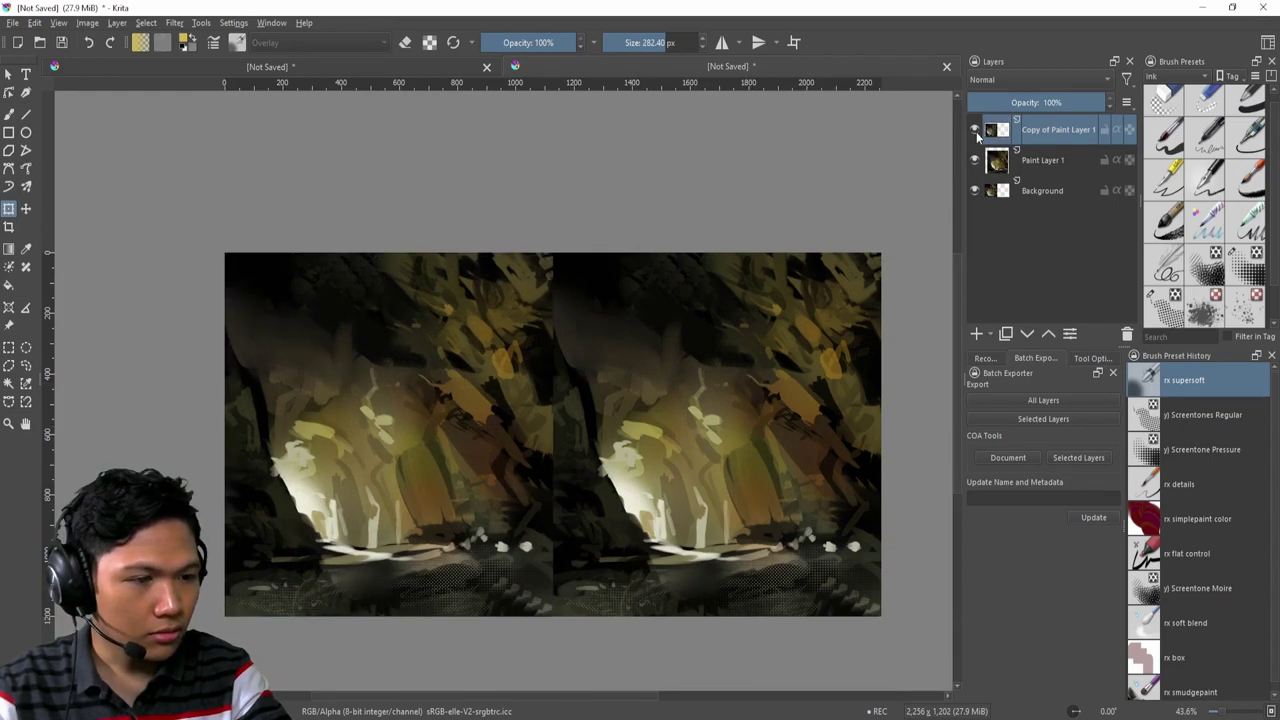
pyautogui.click(975, 130)
pyautogui.click(975, 130)
pyautogui.click(975, 130)
pyautogui.click(975, 130)
pyautogui.click(975, 130)
pyautogui.click(975, 130)
pyautogui.click(975, 130)
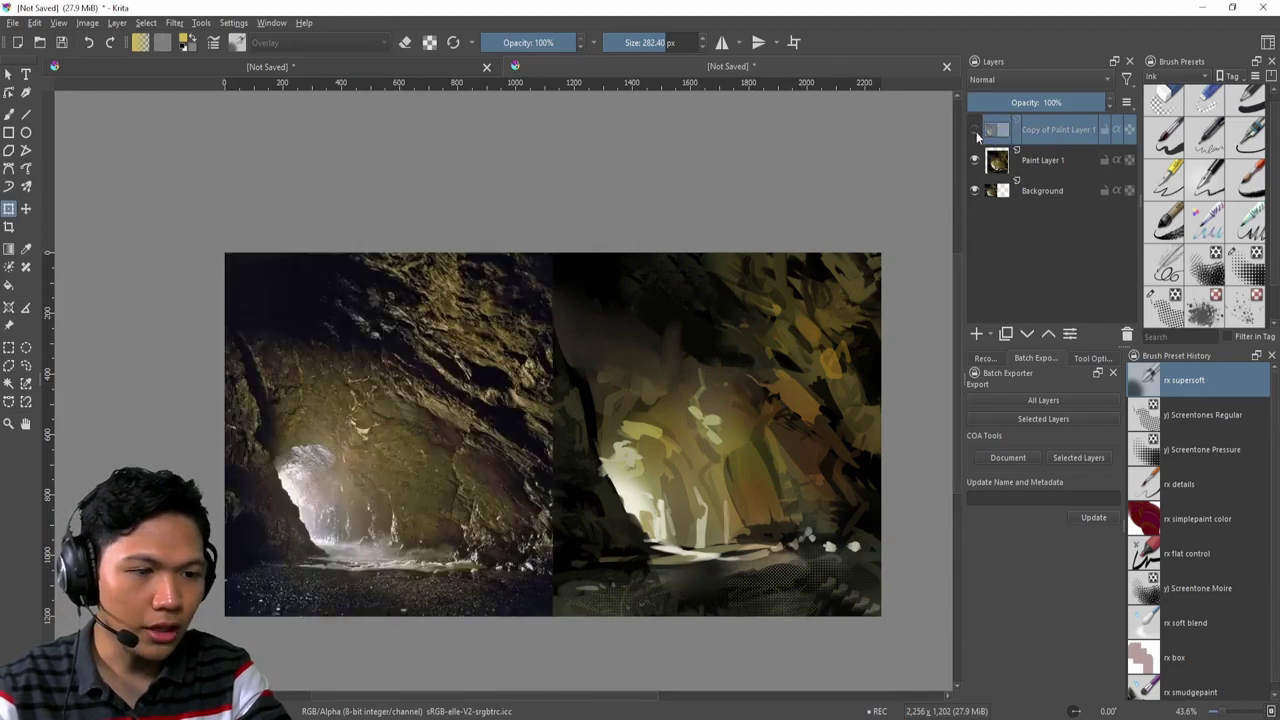
pyautogui.click(975, 130)
pyautogui.click(975, 130)
pyautogui.click(975, 130)
pyautogui.click(975, 130)
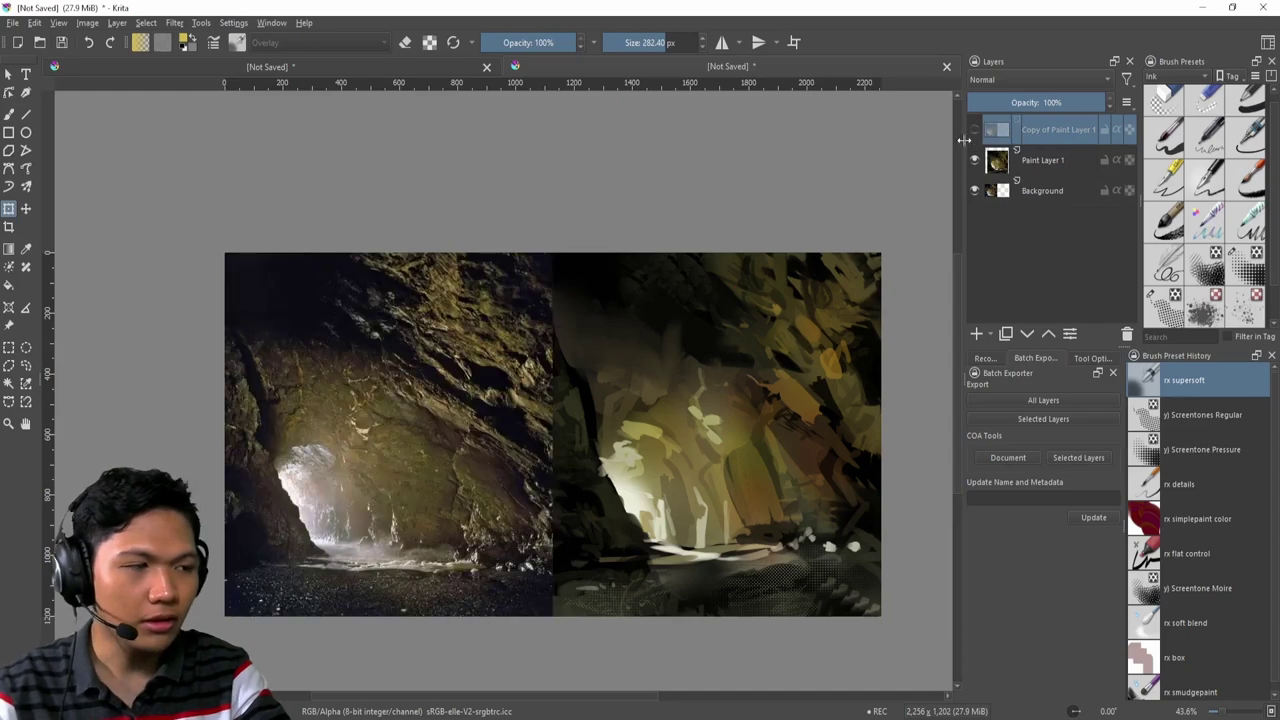
# Show the painting copy over the photo again, adjusting it on the canvas.
pyautogui.click(605, 392)
pyautogui.moveTo(322, 372)
pyautogui.mouseDown()
pyautogui.moveTo(350, 528)
pyautogui.moveTo(360, 400)
pyautogui.mouseUp()
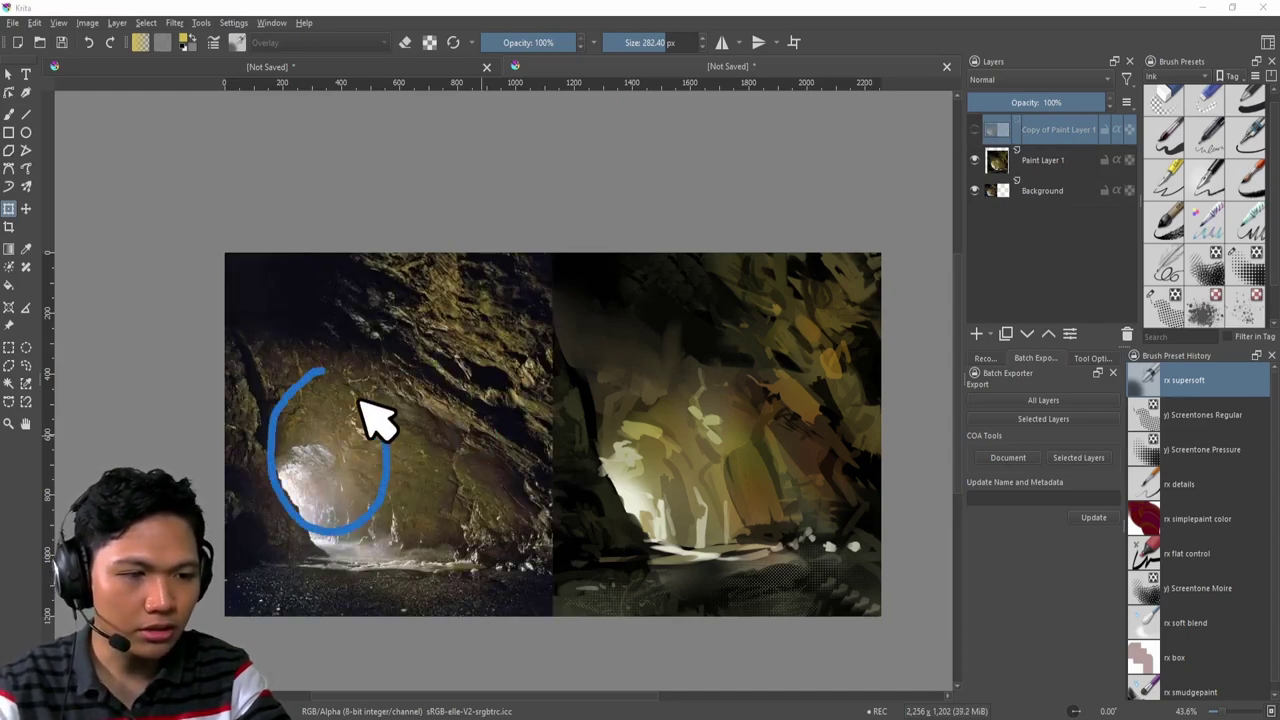
pyautogui.click(975, 130)
pyautogui.click(586, 337)
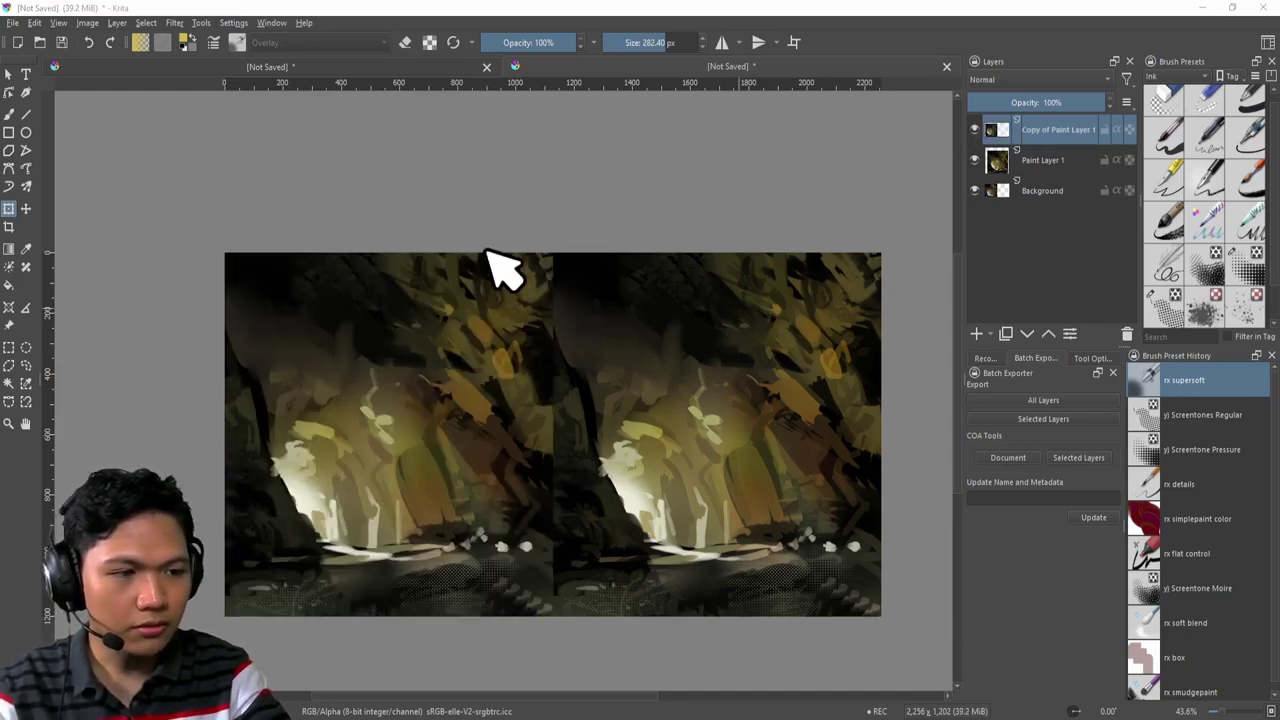
pyautogui.moveTo(497, 229)
pyautogui.mouseDown()
pyautogui.moveTo(392, 245)
pyautogui.moveTo(362, 323)
pyautogui.moveTo(404, 410)
pyautogui.moveTo(498, 470)
pyautogui.moveTo(546, 382)
pyautogui.moveTo(510, 280)
pyautogui.mouseUp()
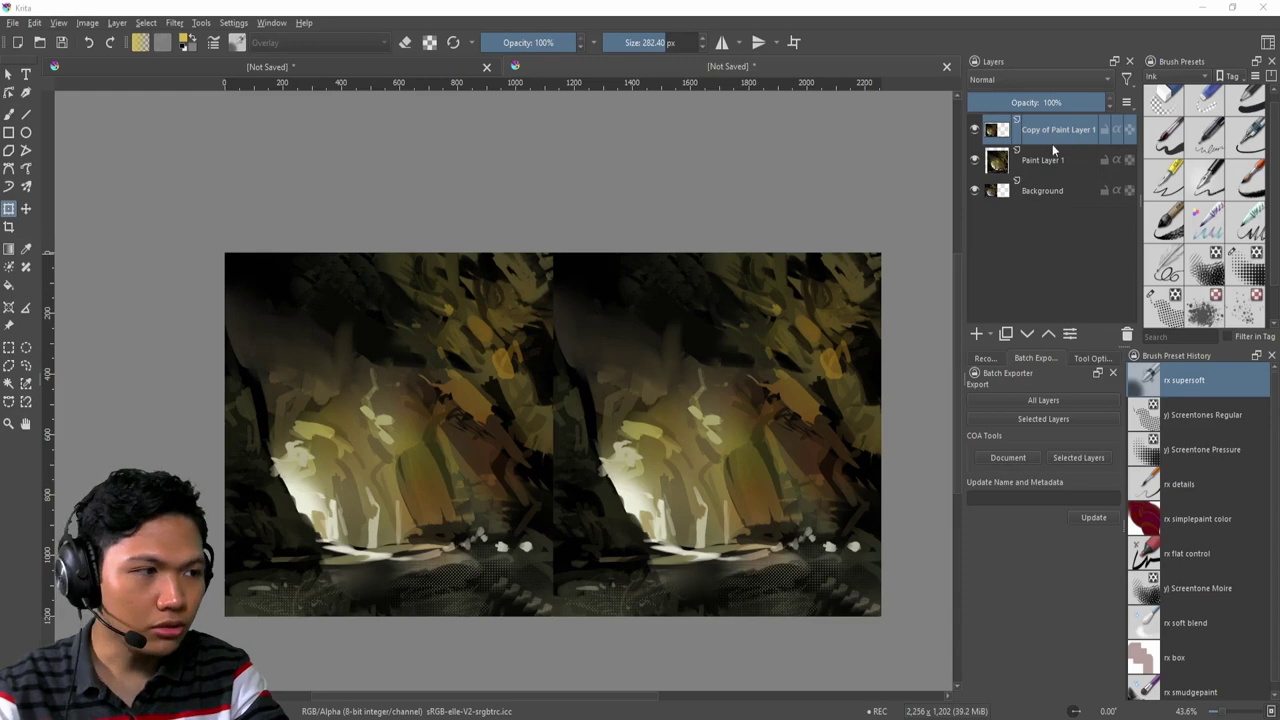
pyautogui.press('Insert')
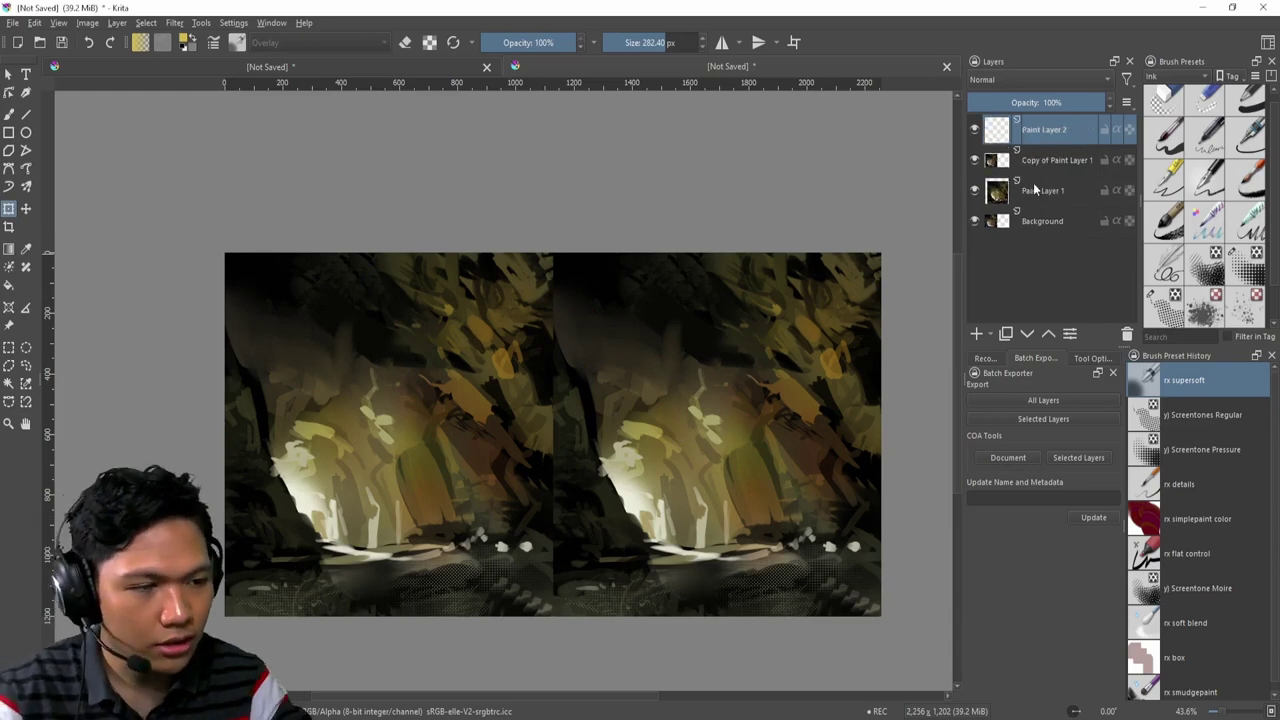
pyautogui.rightClick(1035, 188)
pyautogui.scroll(5, 955, 138)
pyautogui.scroll(-5, 820, 388)
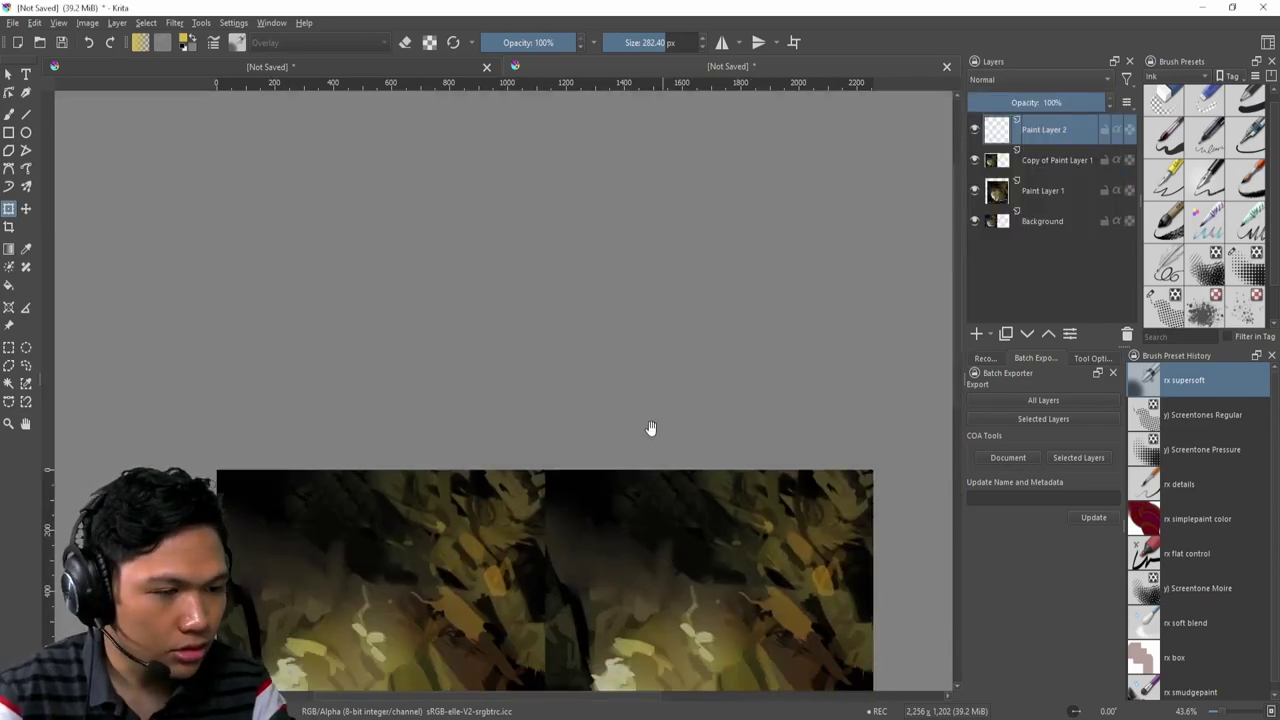
pyautogui.hotkey('shift', 'i')
pyautogui.click(548, 258)
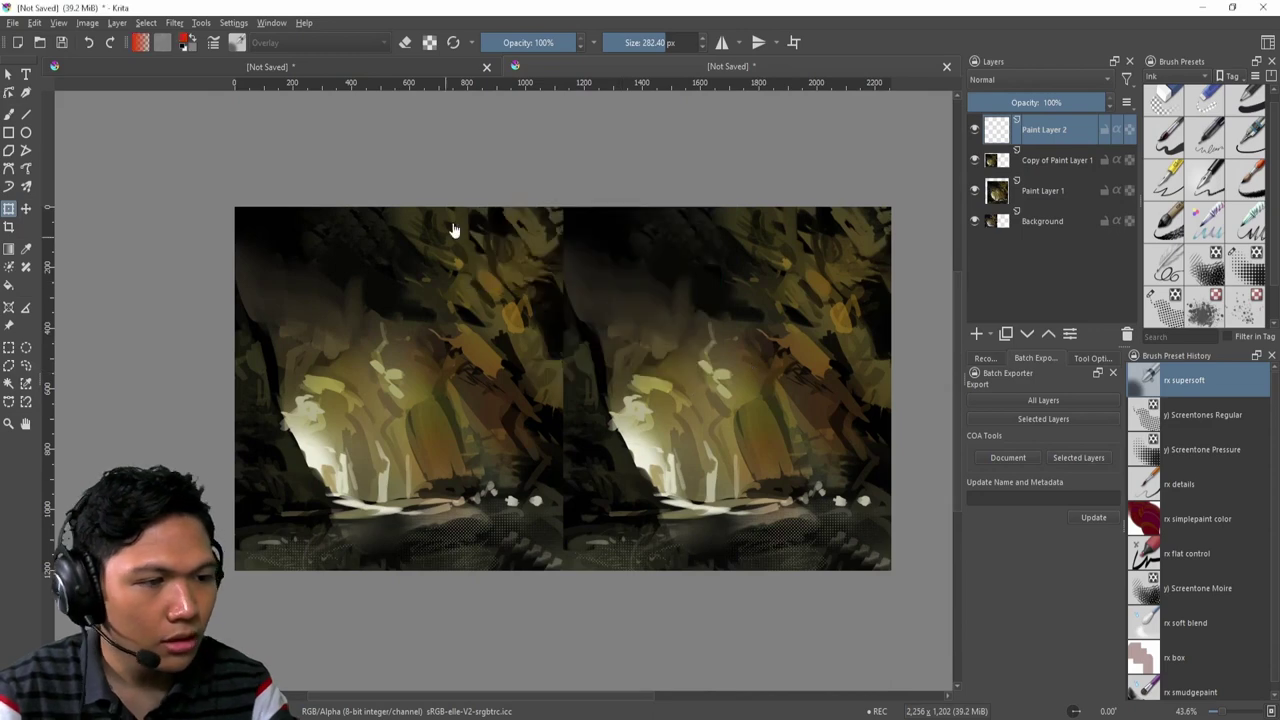
pyautogui.press('/')
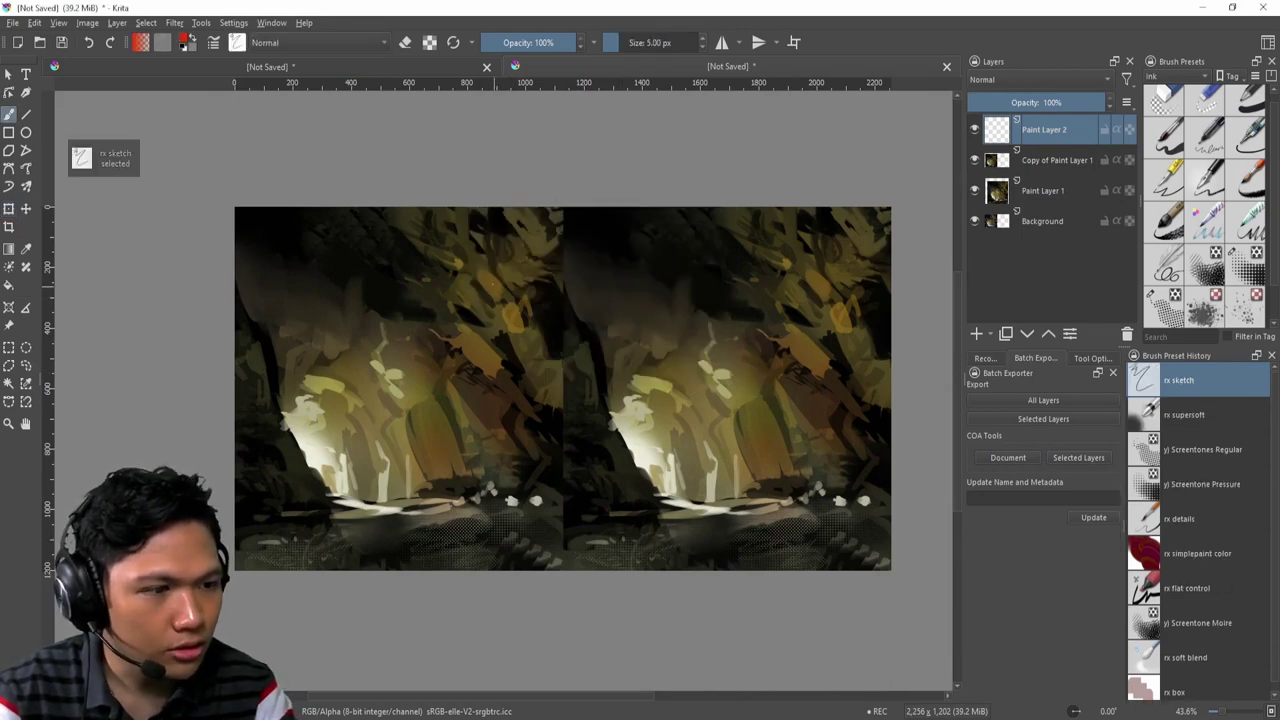
pyautogui.scroll(1, 489, 290)
pyautogui.moveTo(494, 278); pyautogui.dragTo(493, 298)
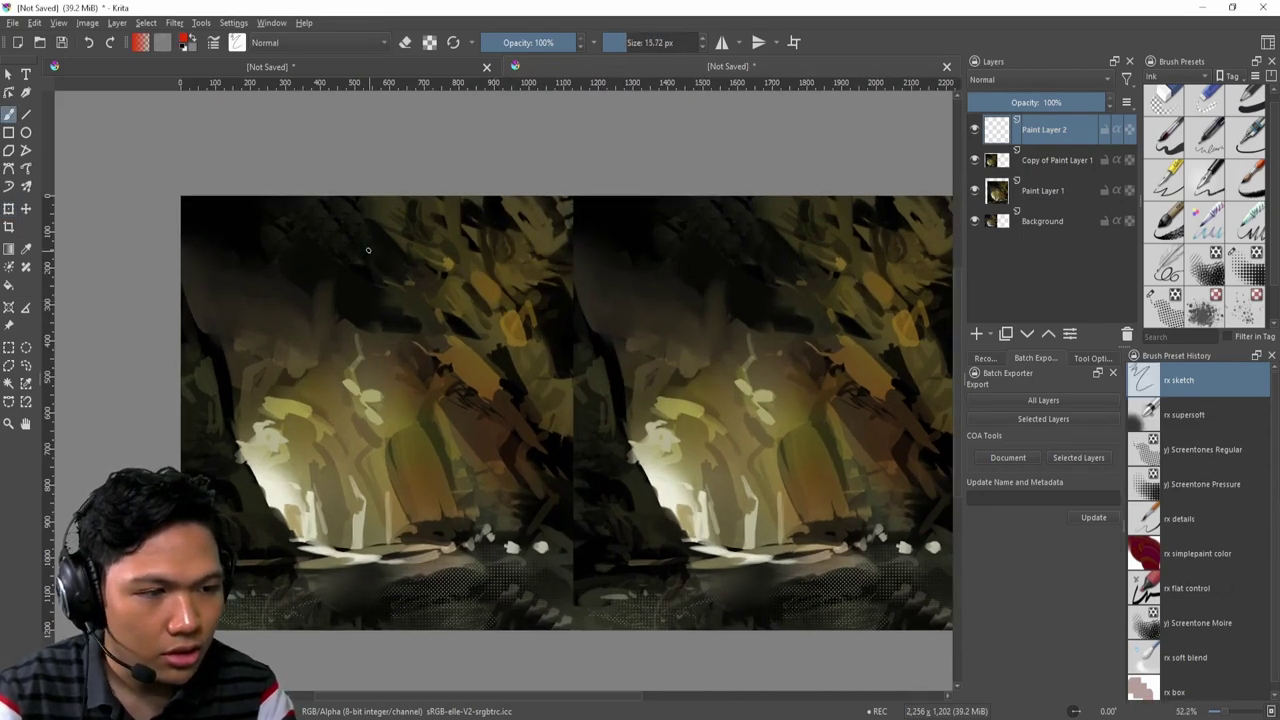
pyautogui.moveTo(432, 262)
pyautogui.mouseDown()
pyautogui.moveTo(290, 262)
pyautogui.moveTo(332, 240)
pyautogui.moveTo(290, 557)
pyautogui.moveTo(401, 382)
pyautogui.mouseUp()
pyautogui.hotkey('ctrl', 'z')
pyautogui.moveTo(309, 436); pyautogui.dragTo(329, 428)
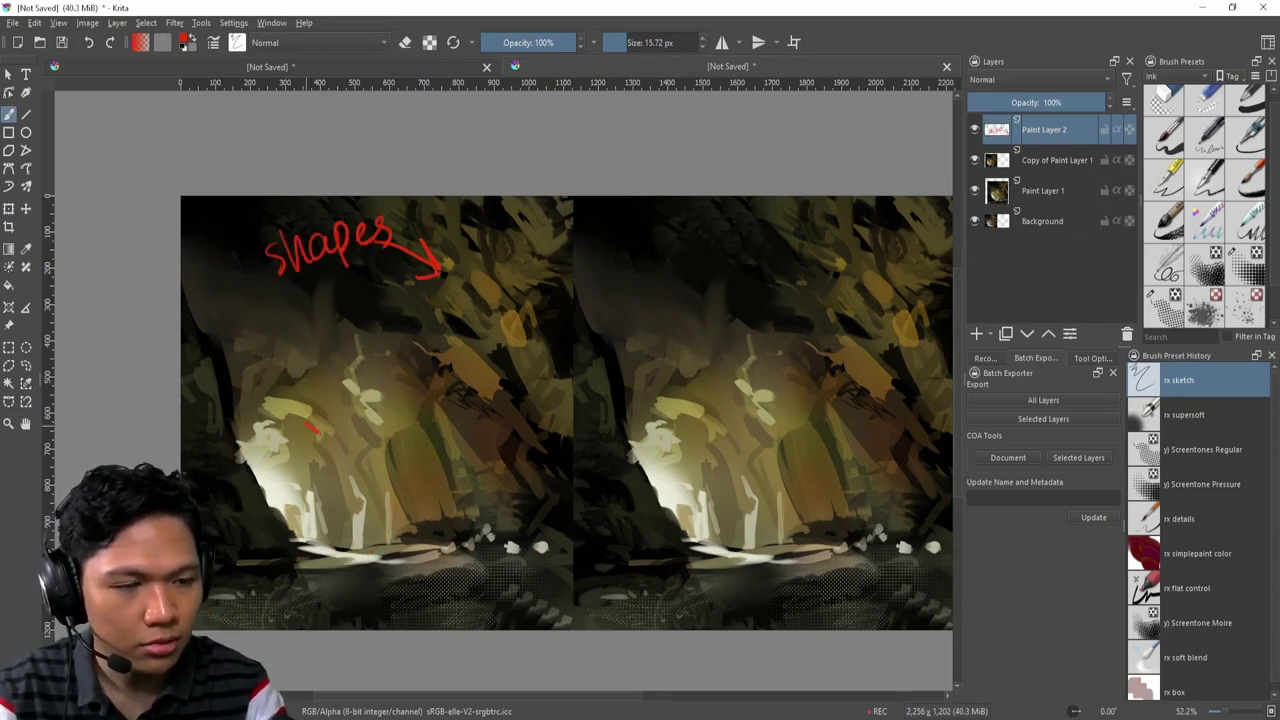
pyautogui.moveTo(474, 356); pyautogui.dragTo(446, 353)
pyautogui.scroll(-2, 545, 317)
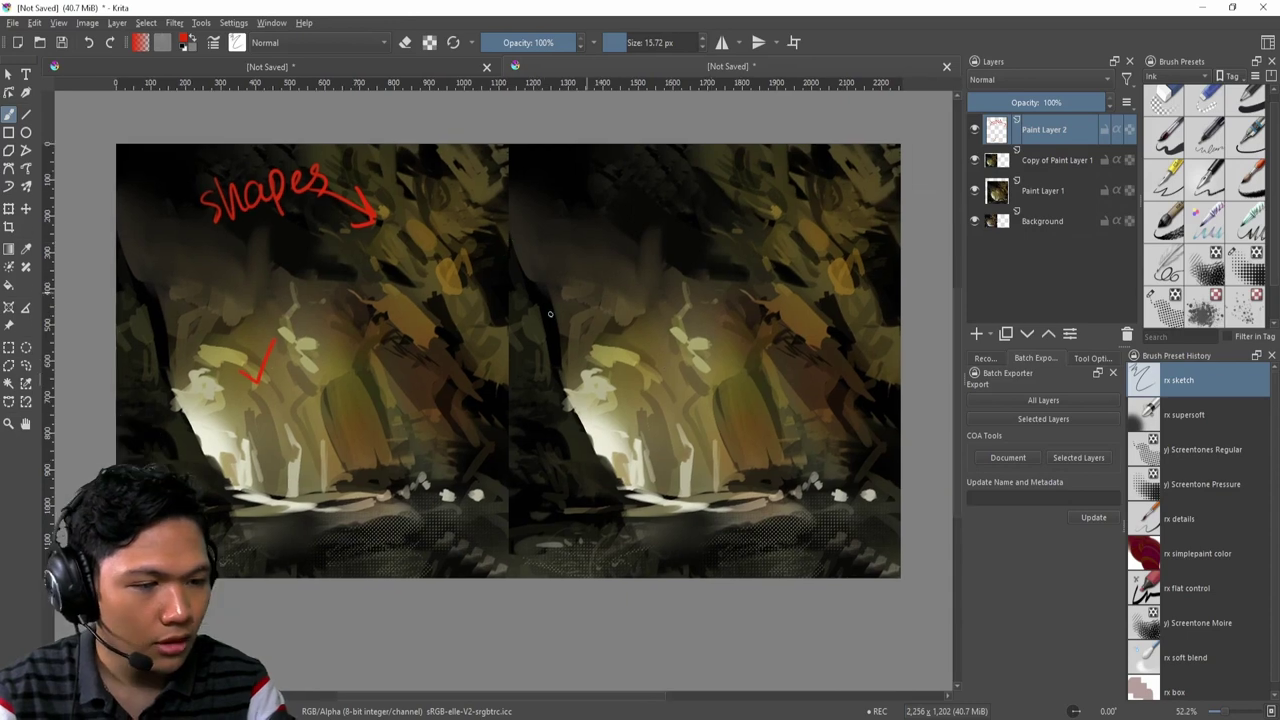
pyautogui.moveTo(272, 526); pyautogui.dragTo(296, 540)
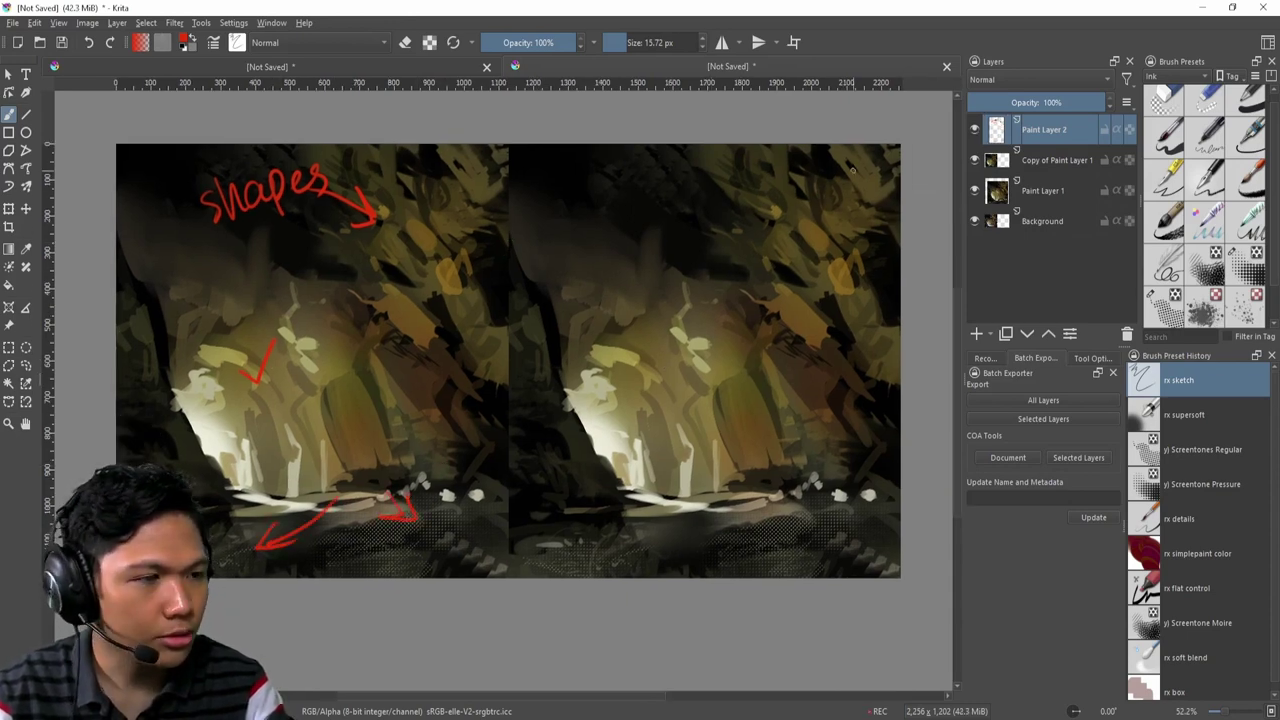
pyautogui.click(974, 160)
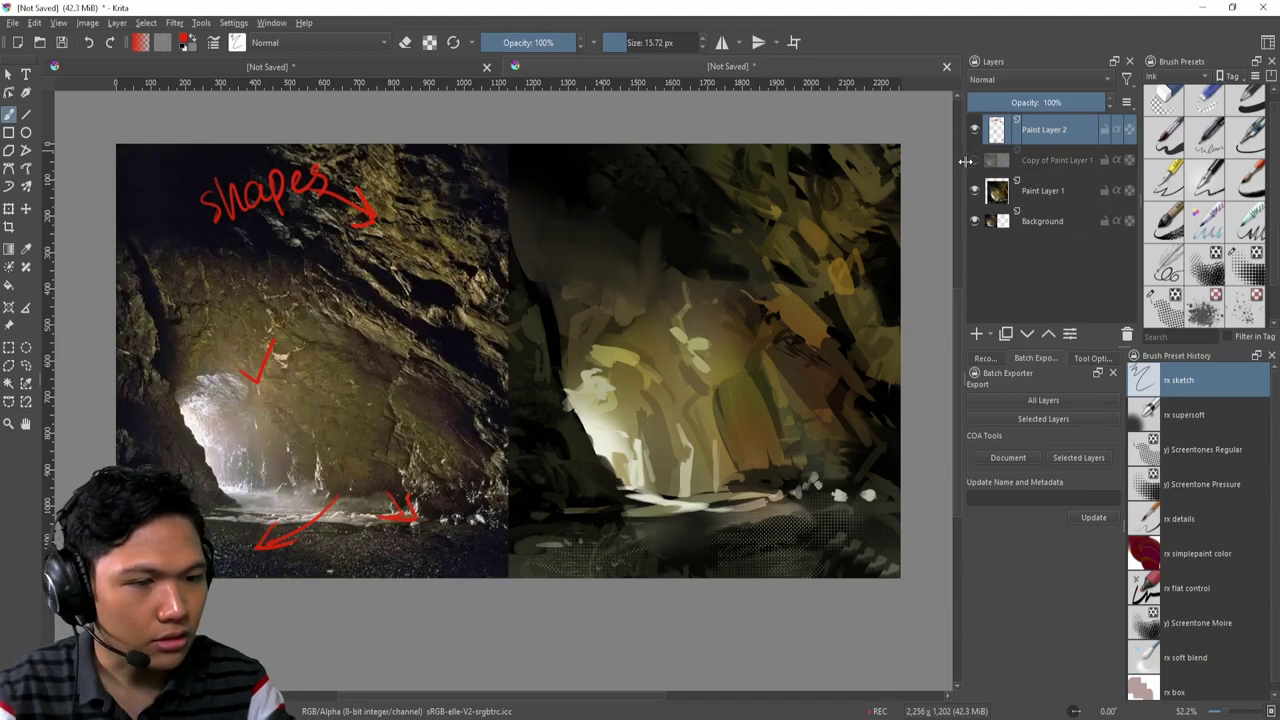
pyautogui.click(972, 162)
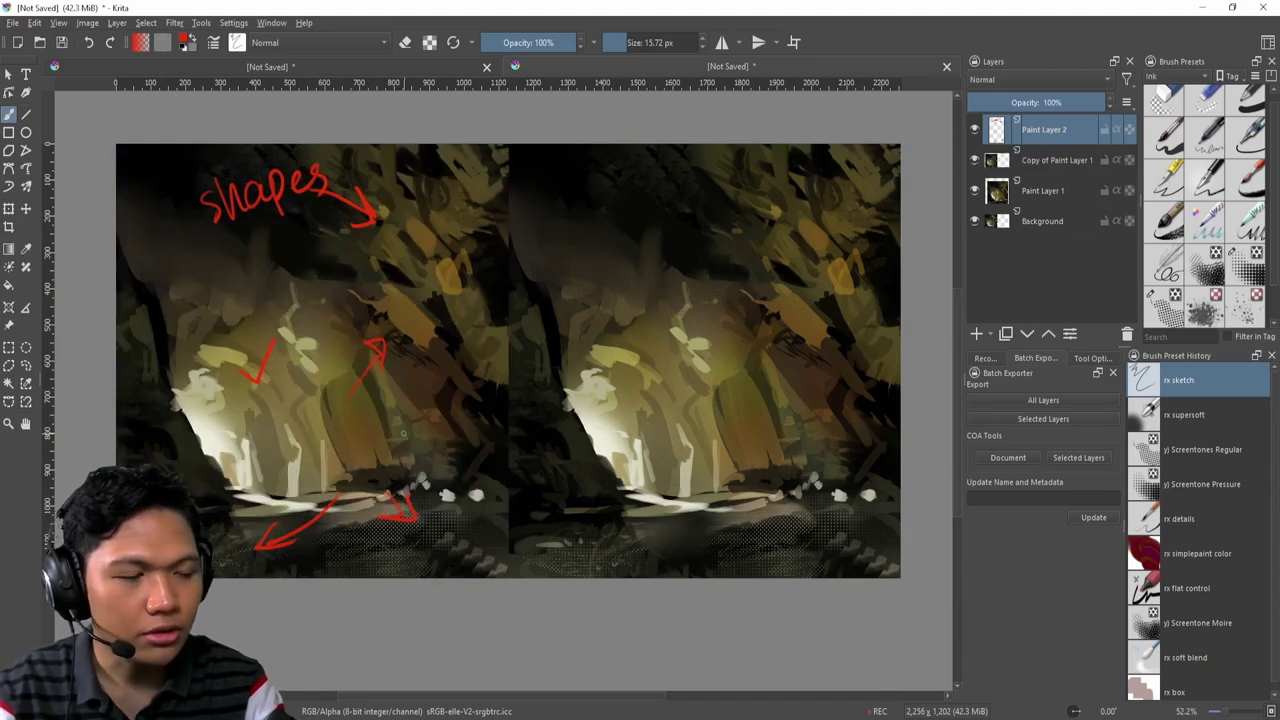
pyautogui.hotkey('ctrl', 'z')
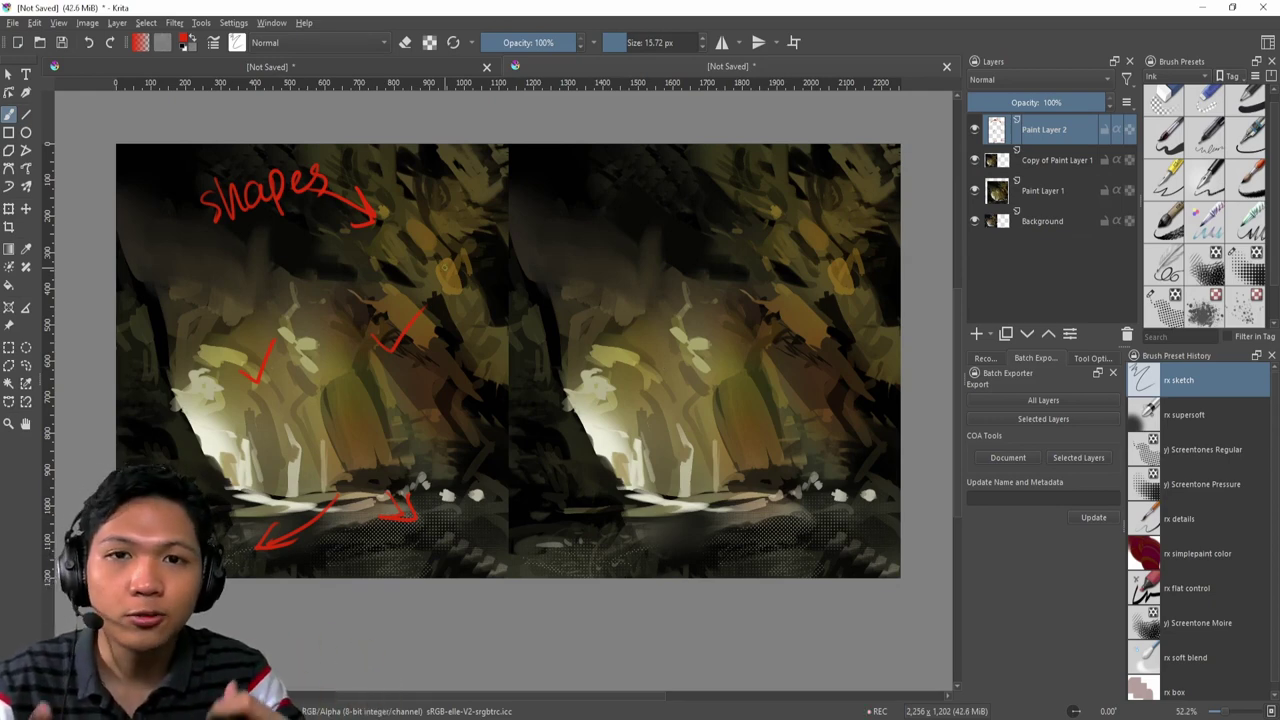
pyautogui.click(975, 160)
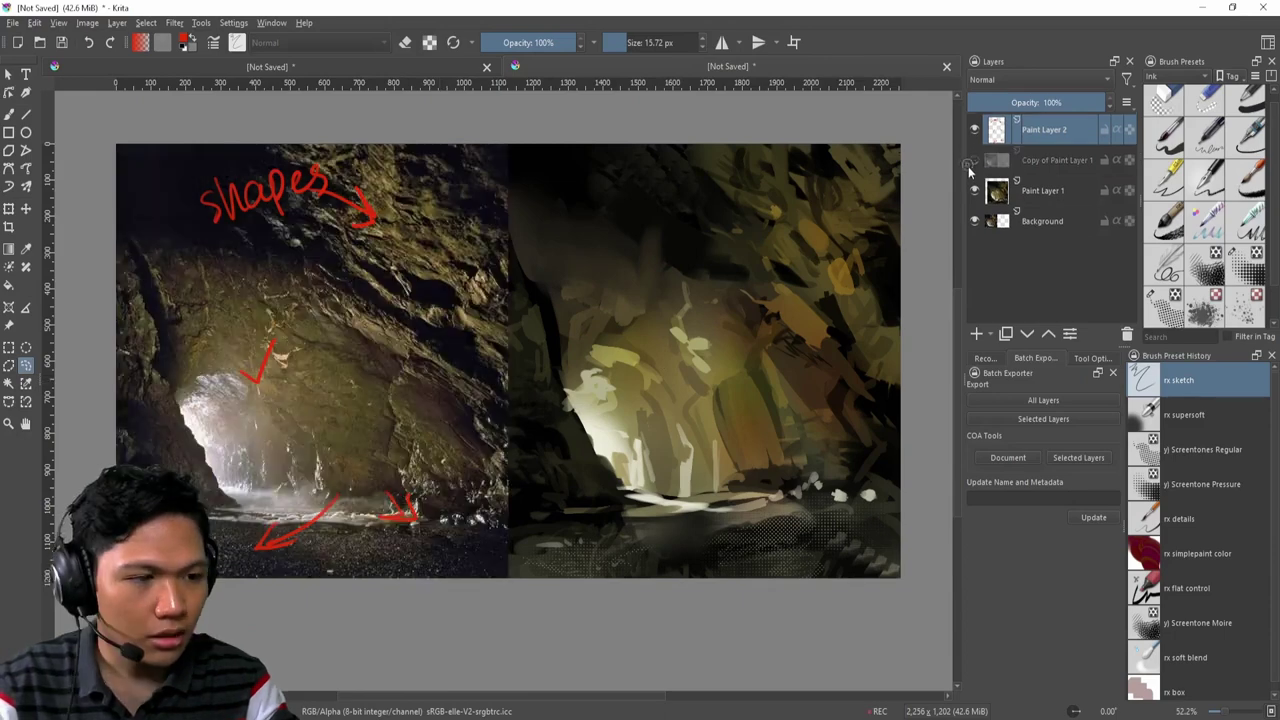
pyautogui.click(975, 162)
pyautogui.click(975, 162)
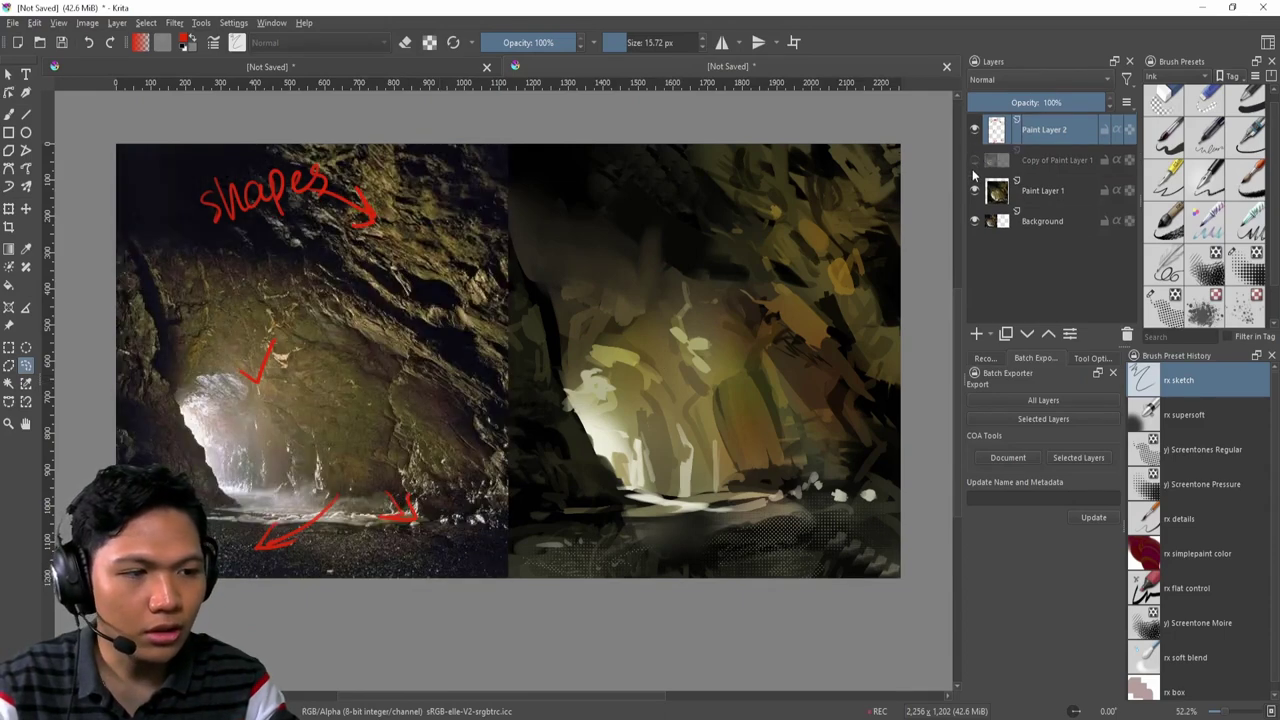
pyautogui.click(975, 162)
pyautogui.click(974, 162)
pyautogui.click(974, 162)
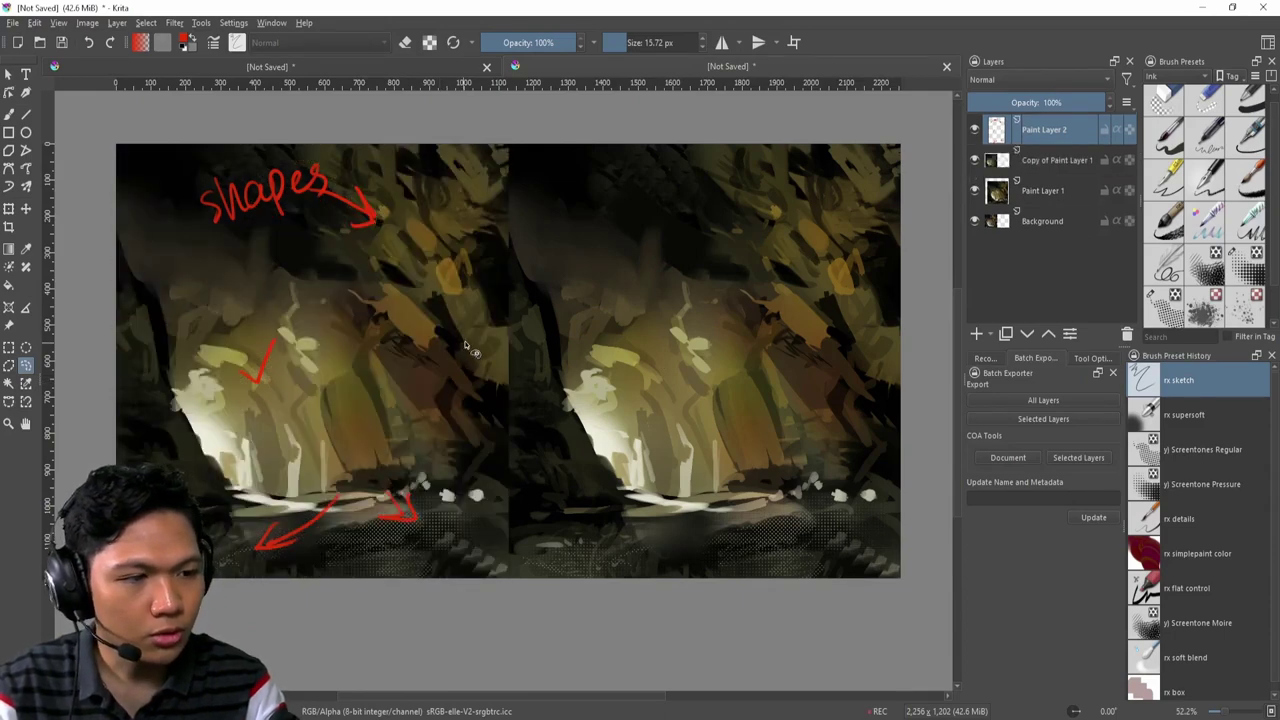
pyautogui.press('b')
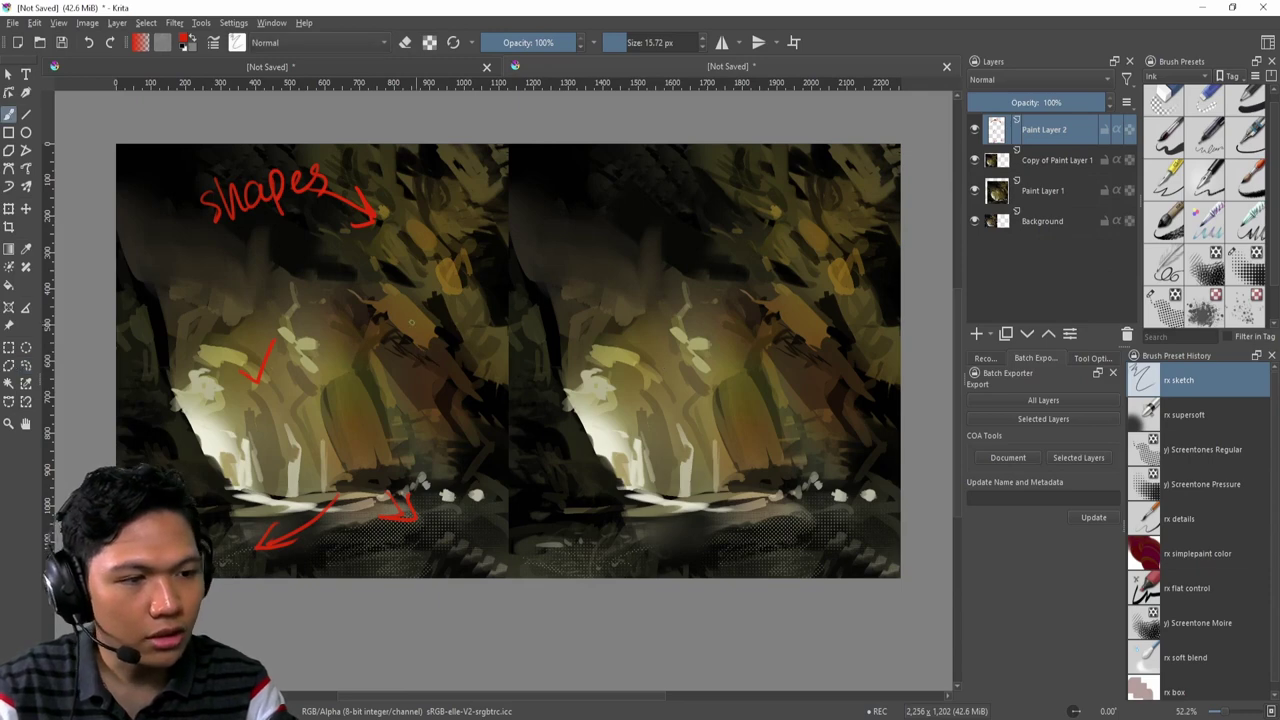
pyautogui.moveTo(358, 278)
pyautogui.mouseDown()
pyautogui.moveTo(420, 284)
pyautogui.moveTo(485, 320)
pyautogui.moveTo(499, 376)
pyautogui.moveTo(368, 290)
pyautogui.mouseUp()
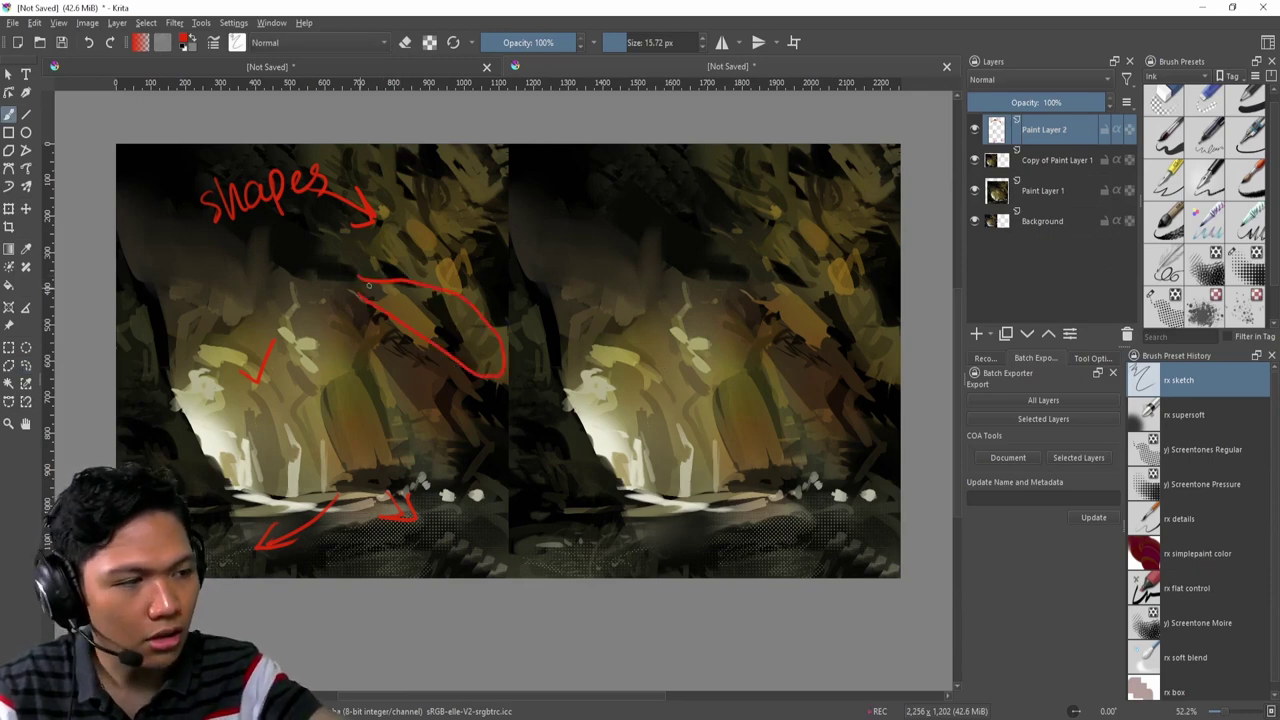
pyautogui.click(974, 161)
pyautogui.click(974, 161)
pyautogui.click(974, 161)
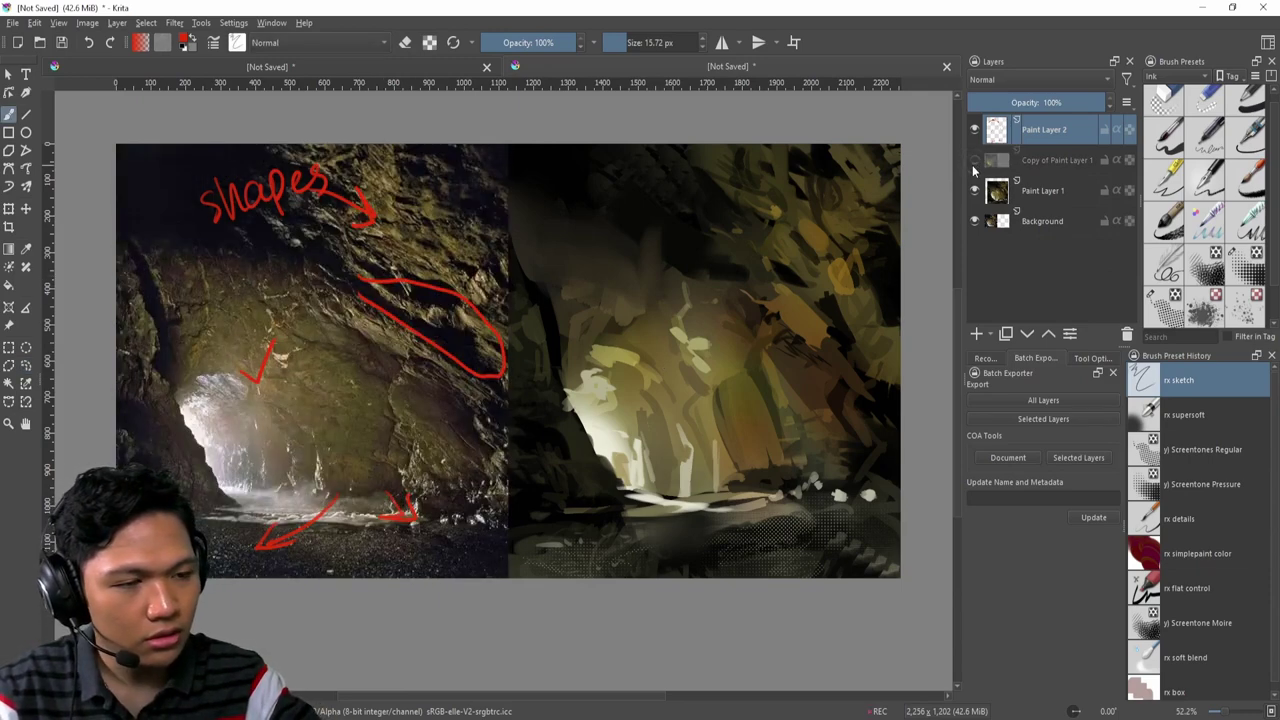
pyautogui.click(974, 161)
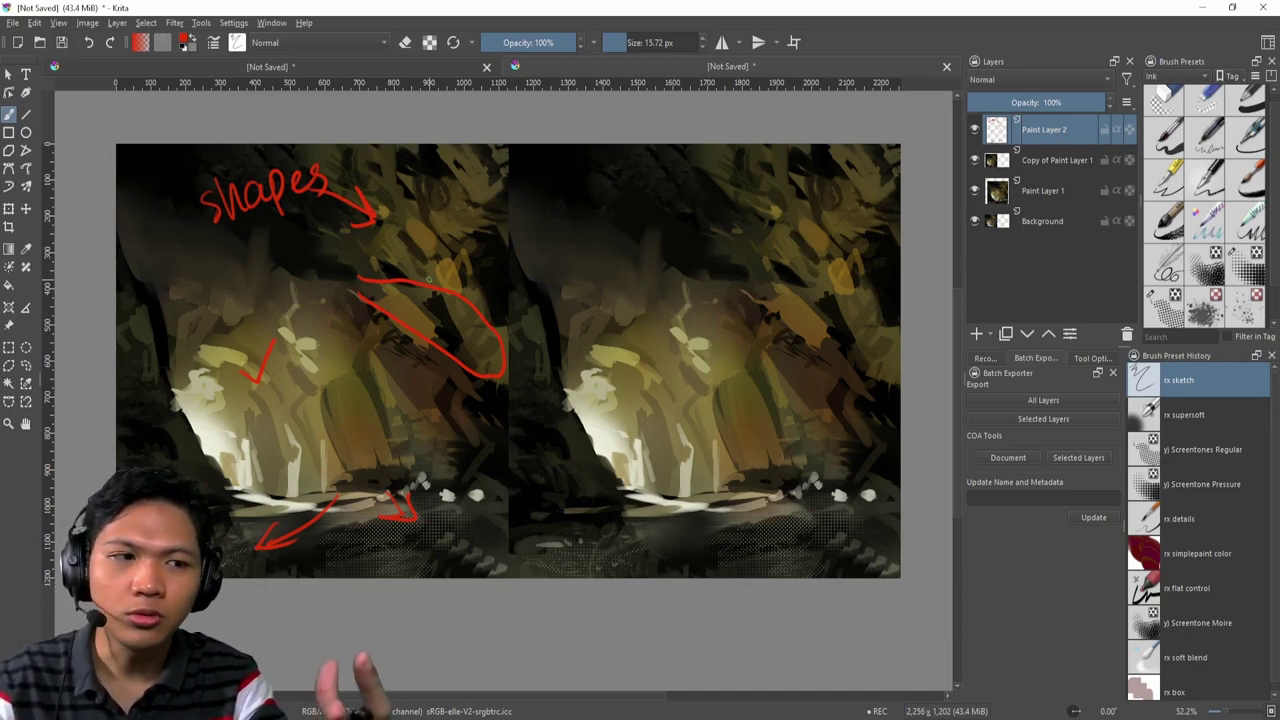
pyautogui.hotkey('ctrl', 'z')
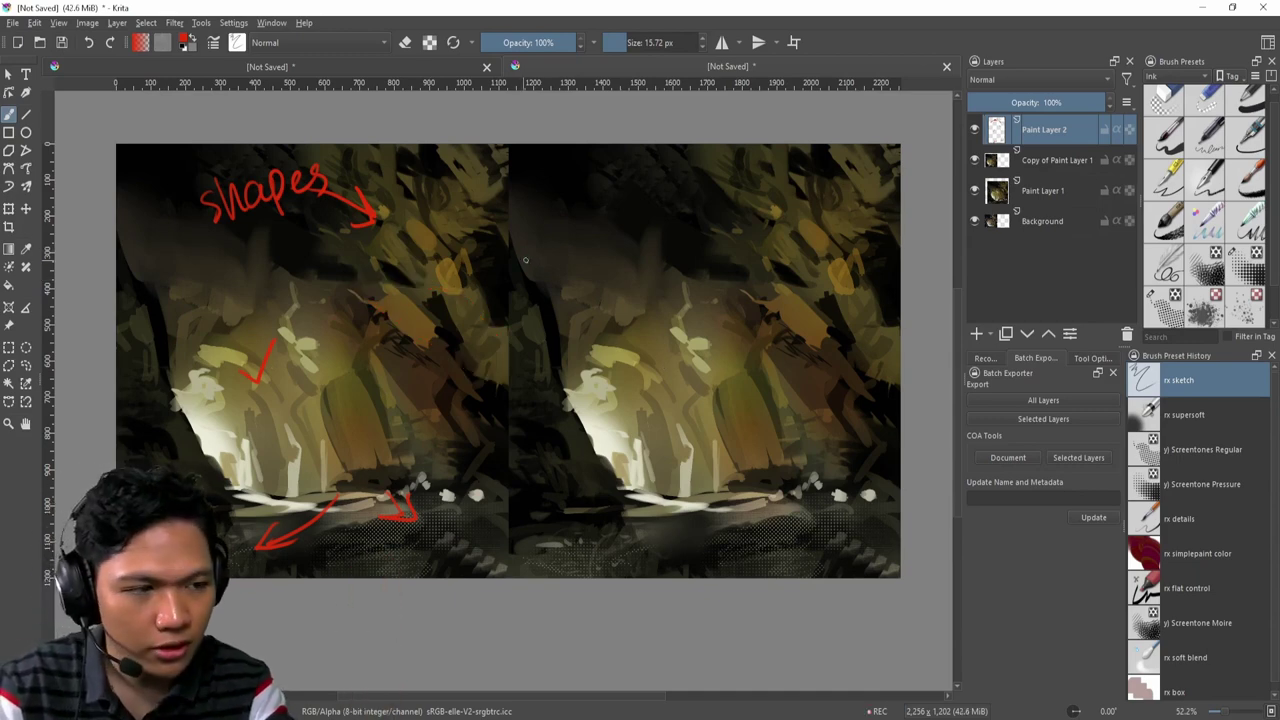
pyautogui.moveTo(558, 205); pyautogui.dragTo(584, 200)
pyautogui.hotkey('ctrl', 'z')
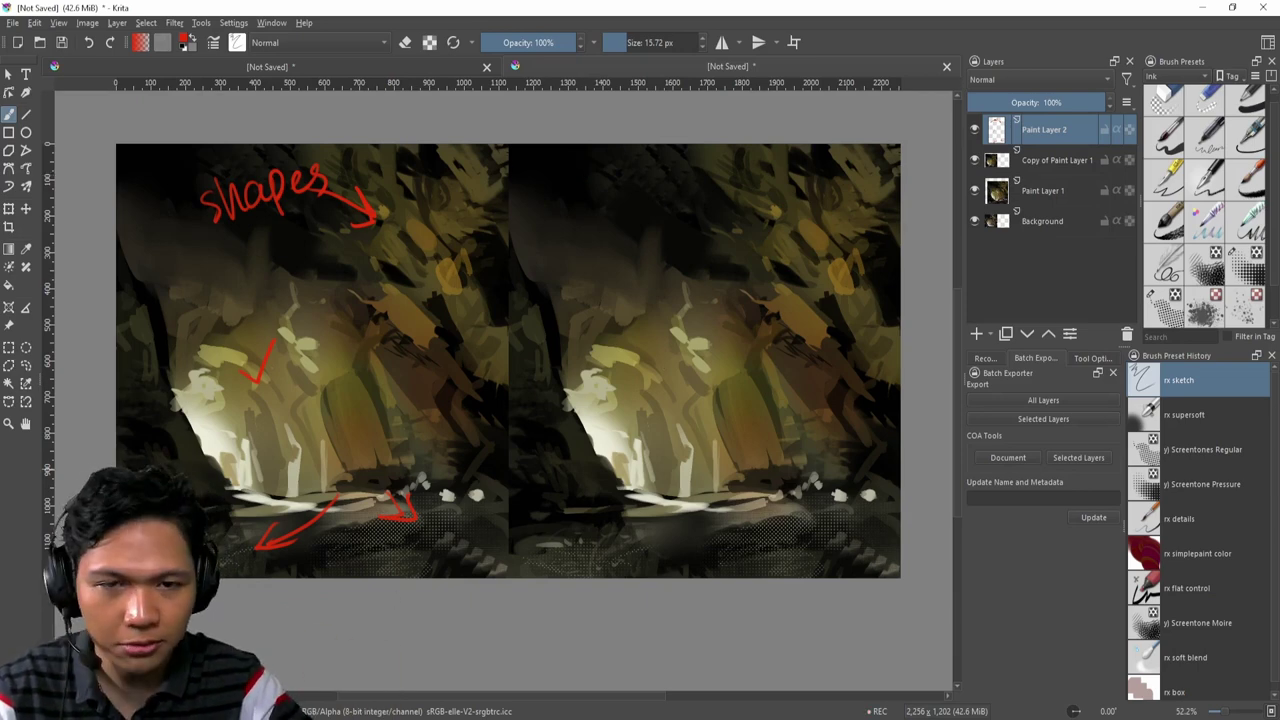
pyautogui.click(1055, 160)
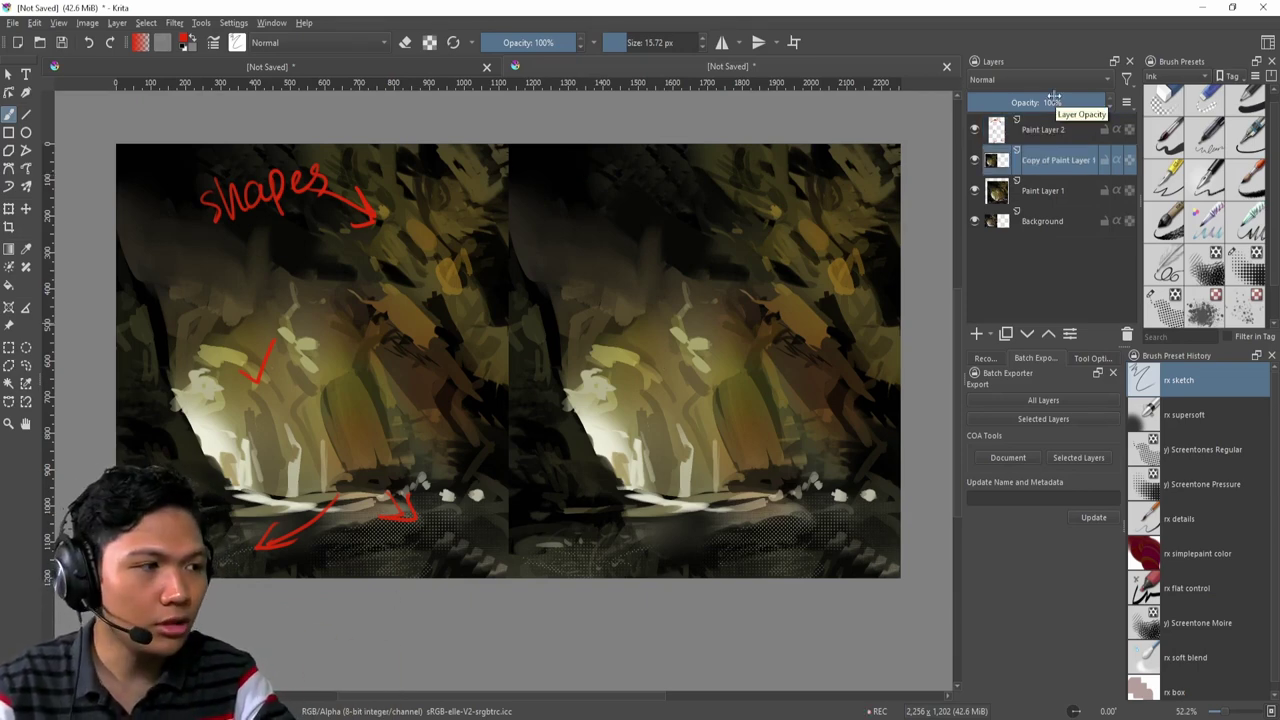
# Test the copy's opacity, hide the red annotation layer, and flip the copy's visibility.
pyautogui.moveTo(1055, 96)
pyautogui.mouseDown()
pyautogui.moveTo(1005, 102)
pyautogui.moveTo(1104, 102)
pyautogui.mouseUp()
pyautogui.click(976, 131)
pyautogui.click(976, 131)
pyautogui.click(976, 131)
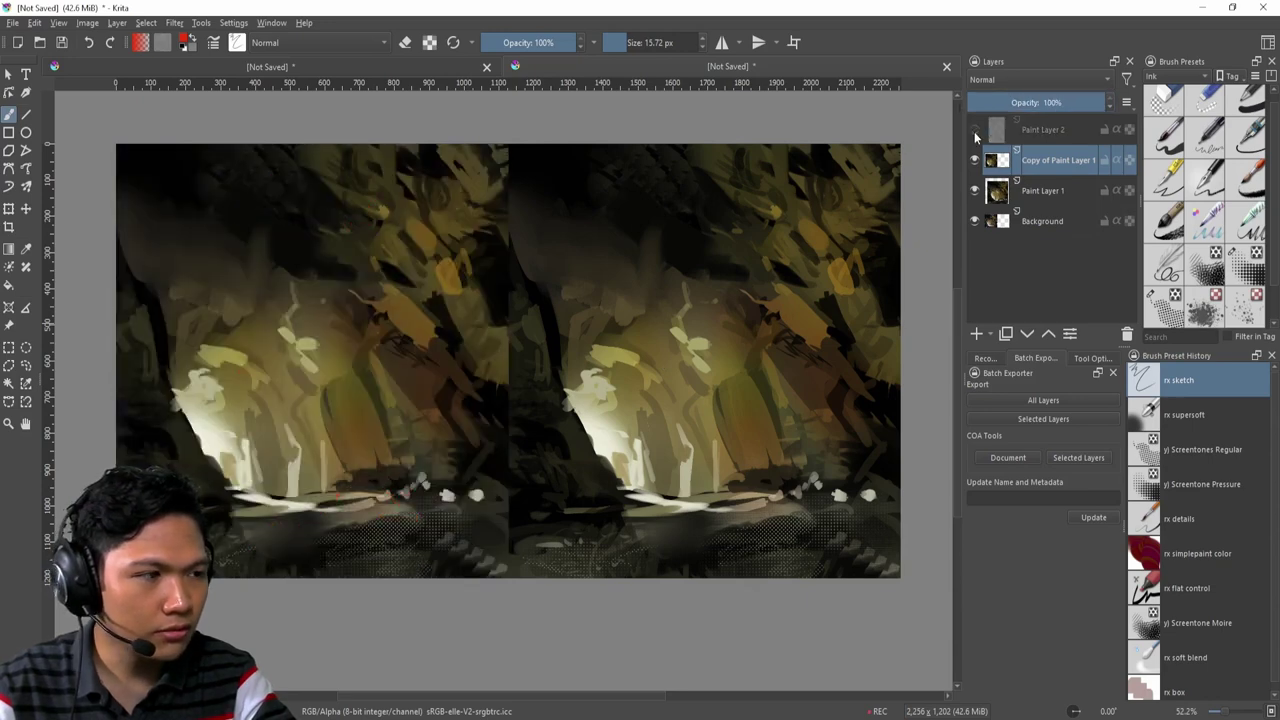
pyautogui.click(975, 160)
pyautogui.click(975, 160)
pyautogui.click(975, 160)
pyautogui.click(975, 160)
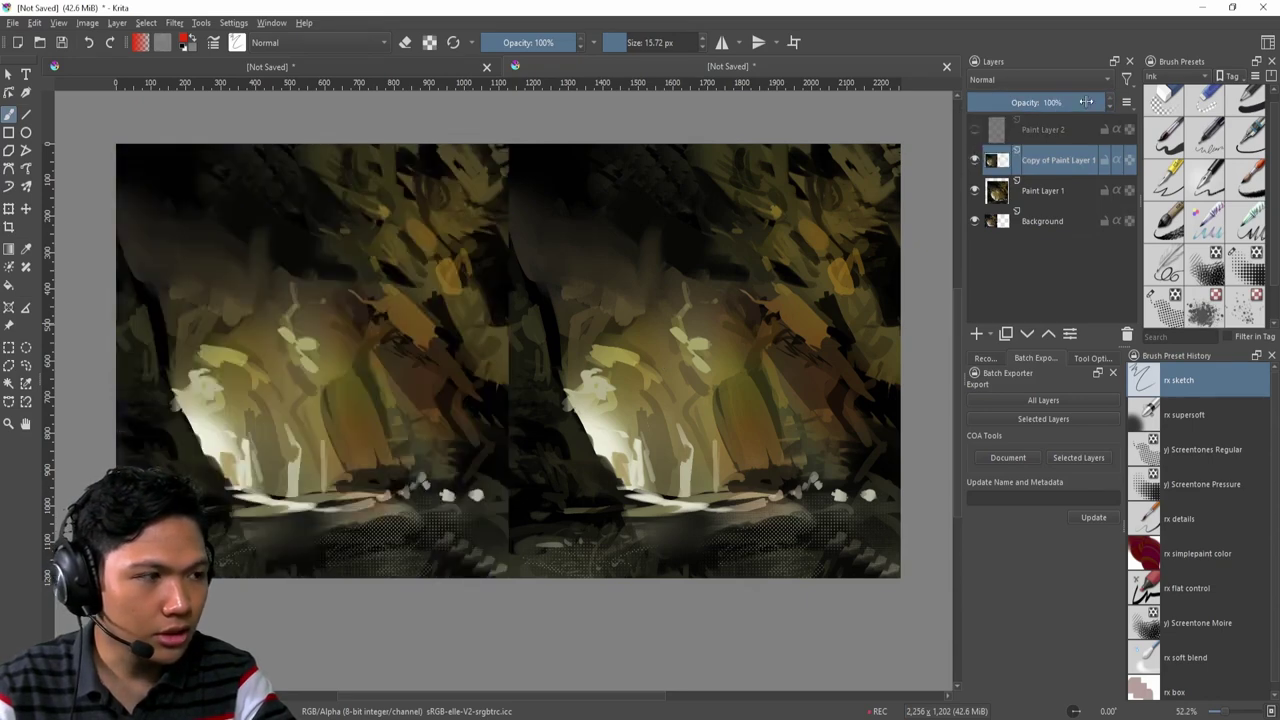
# Fade the copy to 50% and back to full opacity, then hide it to reveal the photo.
pyautogui.moveTo(1086, 102)
pyautogui.mouseDown()
pyautogui.moveTo(1036, 99)
pyautogui.moveTo(1110, 102)
pyautogui.mouseUp()
pyautogui.moveTo(1148, 110)
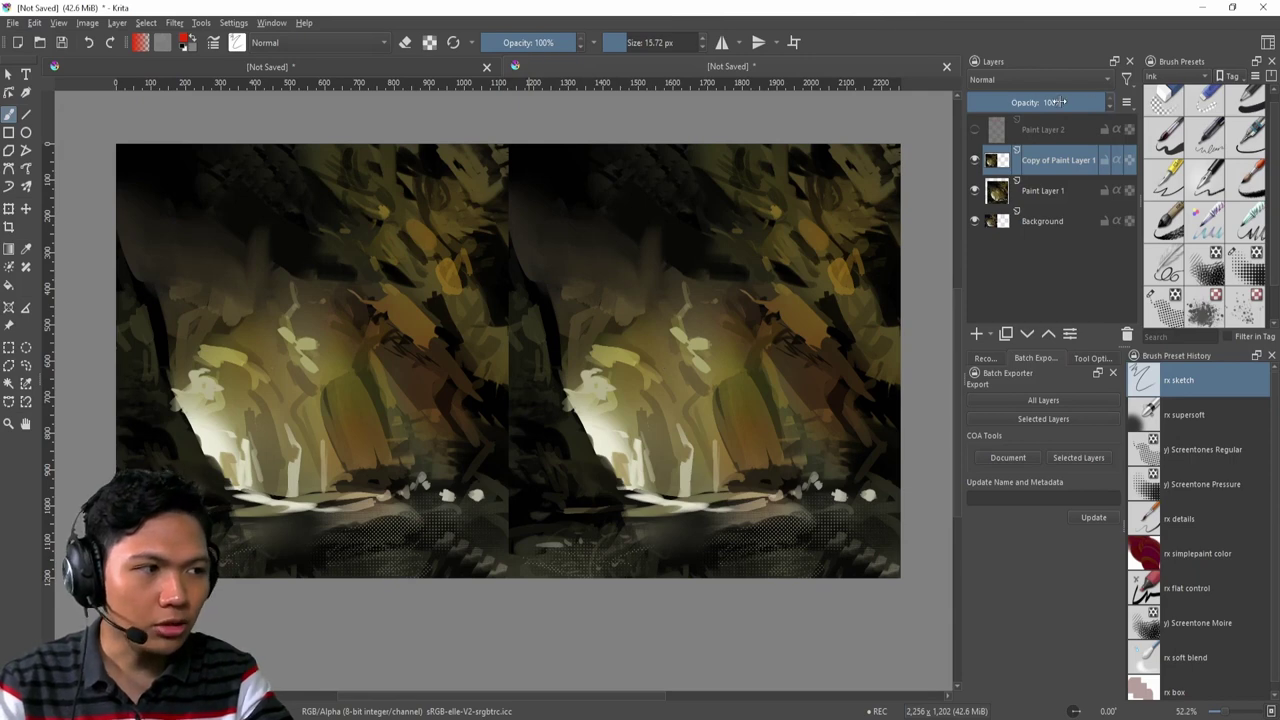
pyautogui.moveTo(1058, 101); pyautogui.dragTo(1133, 97)
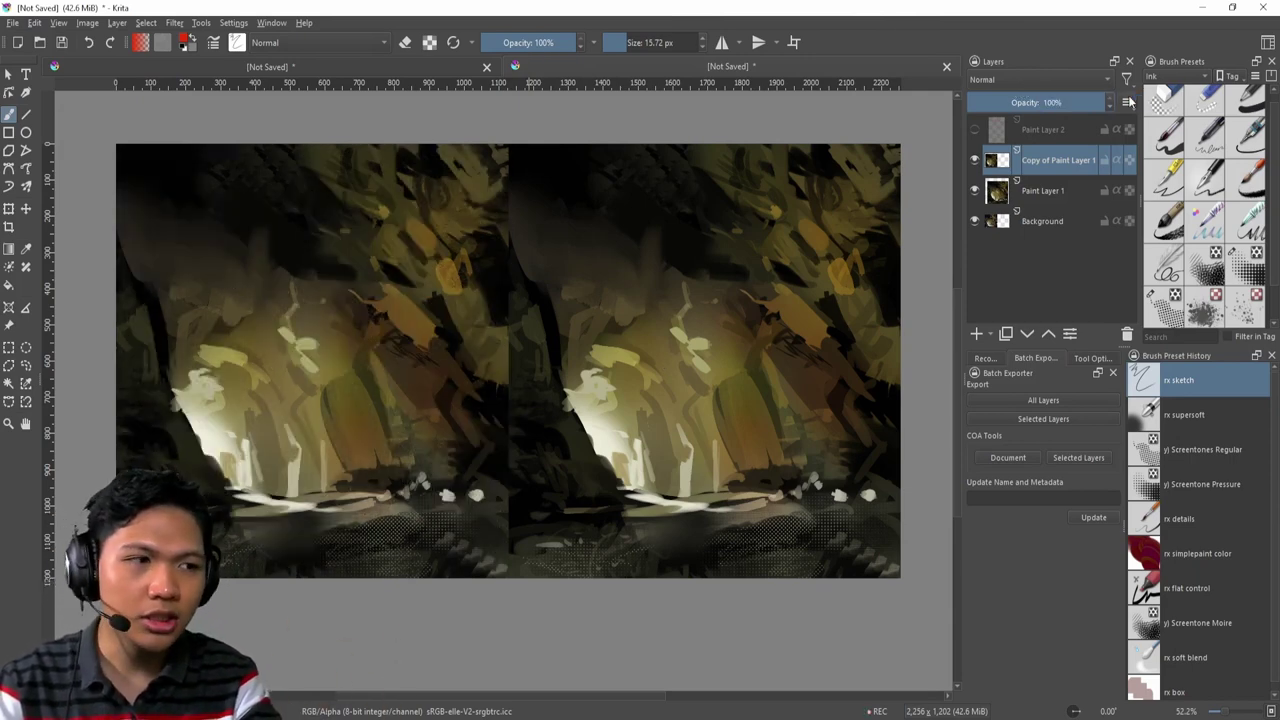
pyautogui.moveTo(981, 168)
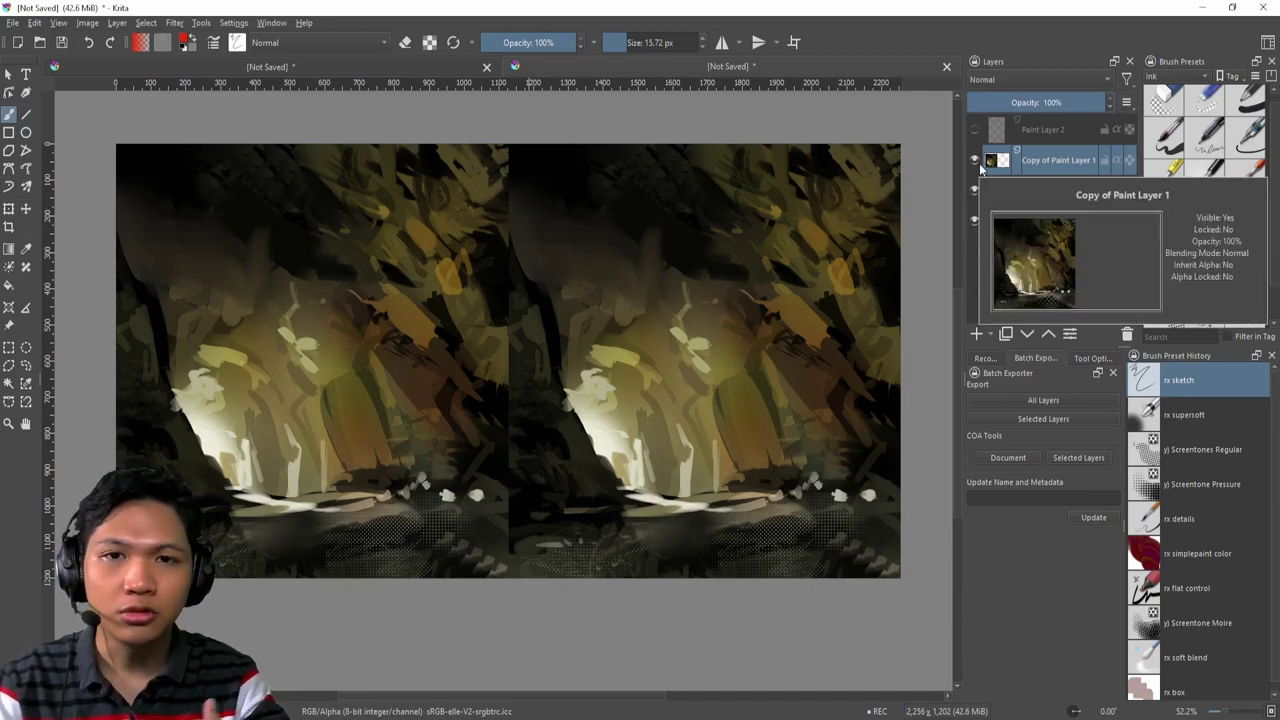
pyautogui.click(977, 162)
pyautogui.click(977, 162)
pyautogui.click(977, 162)
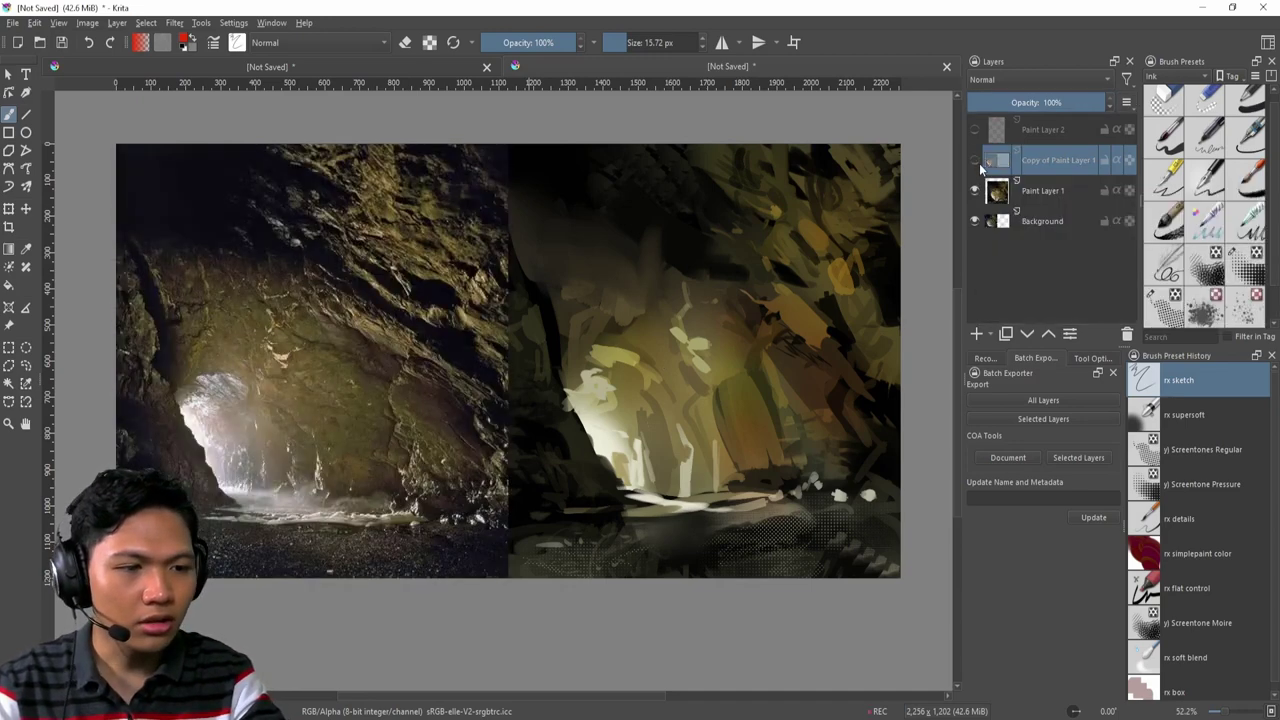
# Keep the painted copy hidden and make Paint Layer 2's red annotations visible again.
pyautogui.click(977, 162)
pyautogui.click(977, 162)
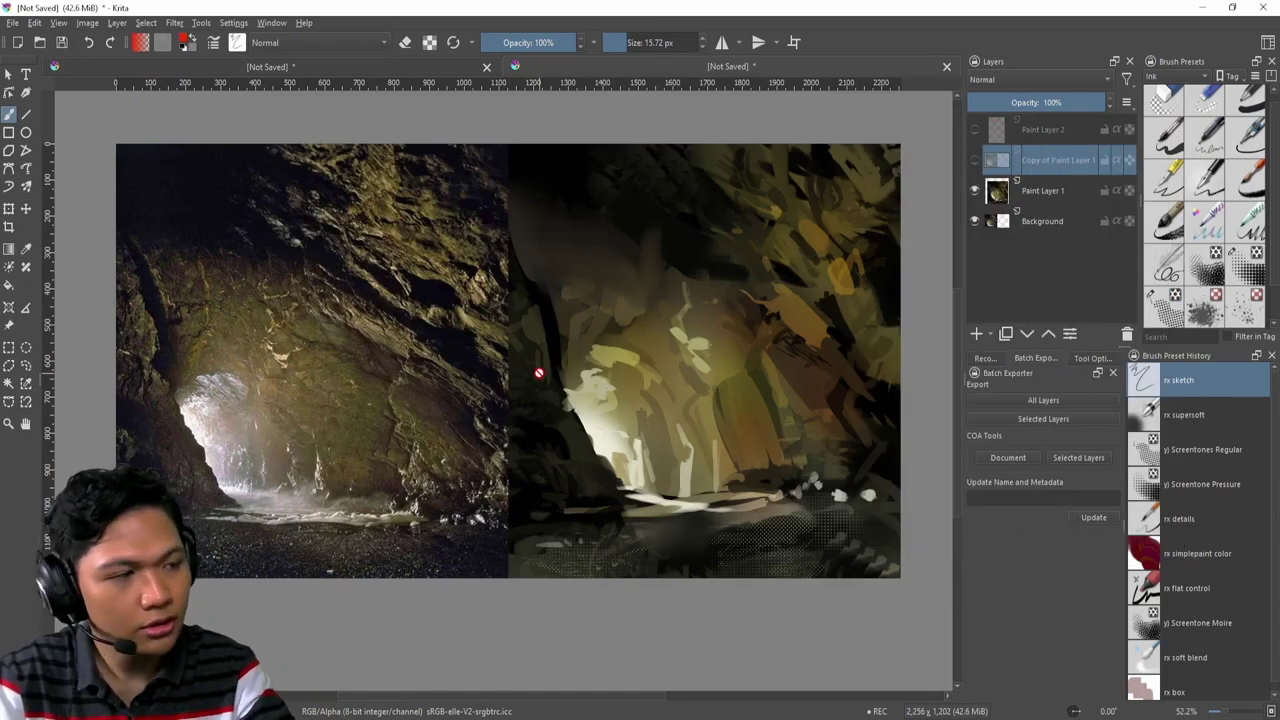
pyautogui.click(976, 130)
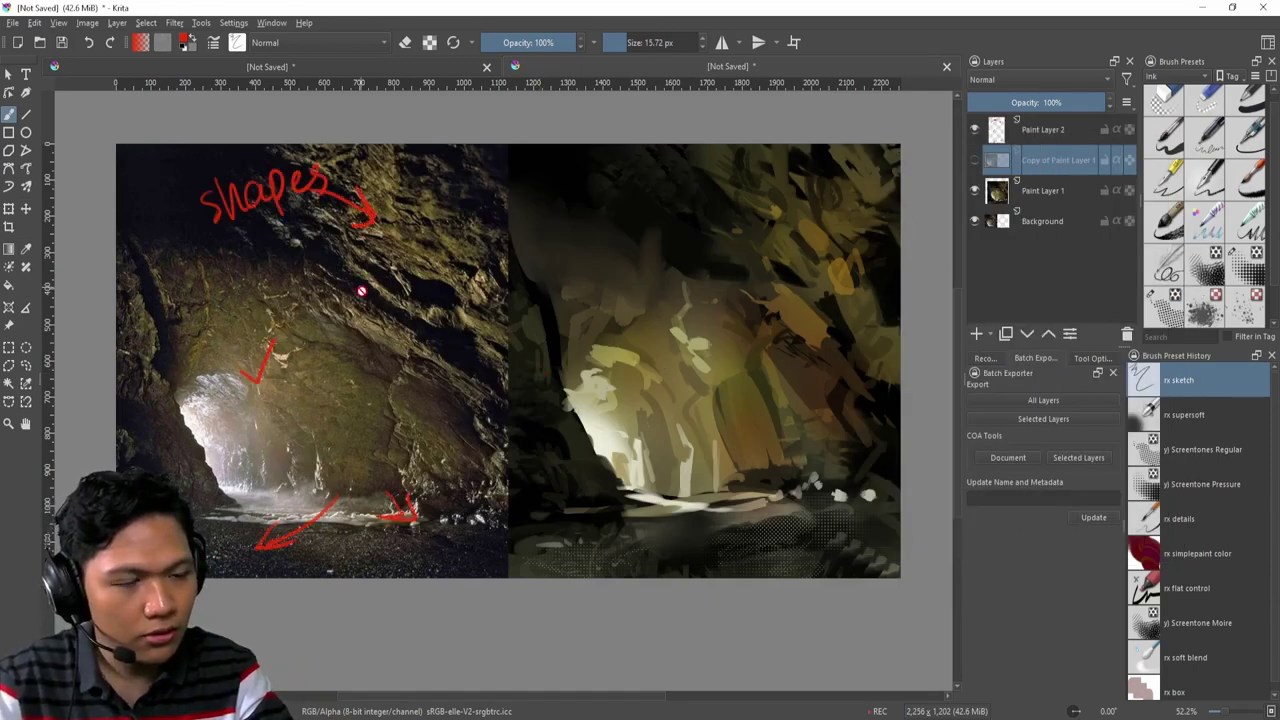
# Activate Paint Layer 2, zoom out, type filler lines like 'asdasdasdasd' in Notepad, and move it up-left.
pyautogui.click(1042, 130)
pyautogui.press('-')
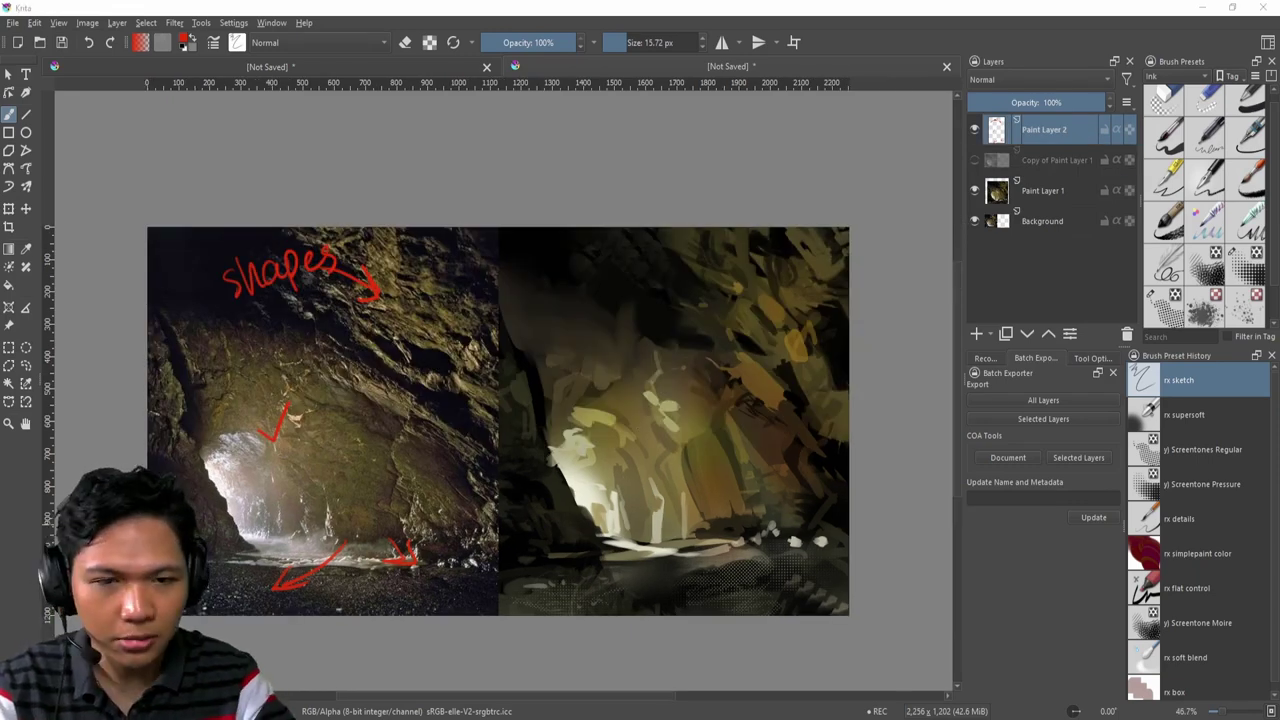
pyautogui.write('asdasdasdasd')
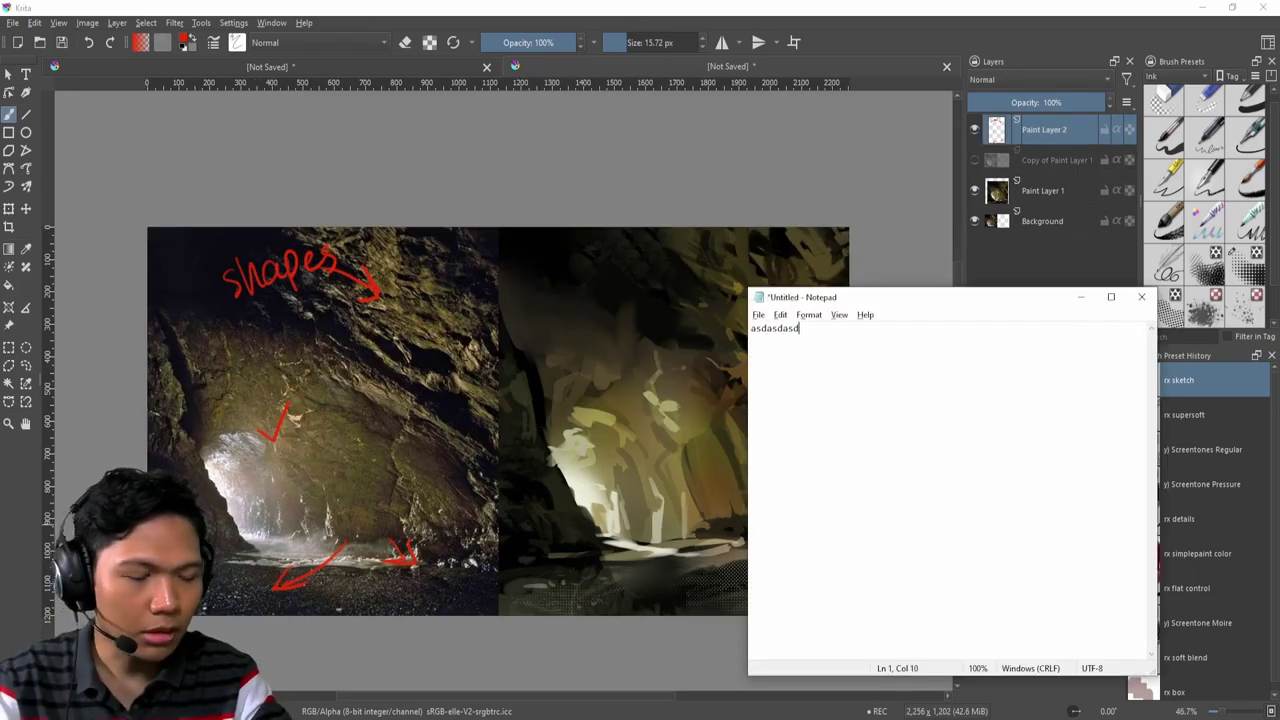
pyautogui.press('Return')
pyautogui.write('asdasd')
pyautogui.press('Return')
pyautogui.write('asdas')
pyautogui.press('Return')
pyautogui.write('dasd')
pyautogui.press('Return')
pyautogui.moveTo(1028, 302); pyautogui.dragTo(813, 259)
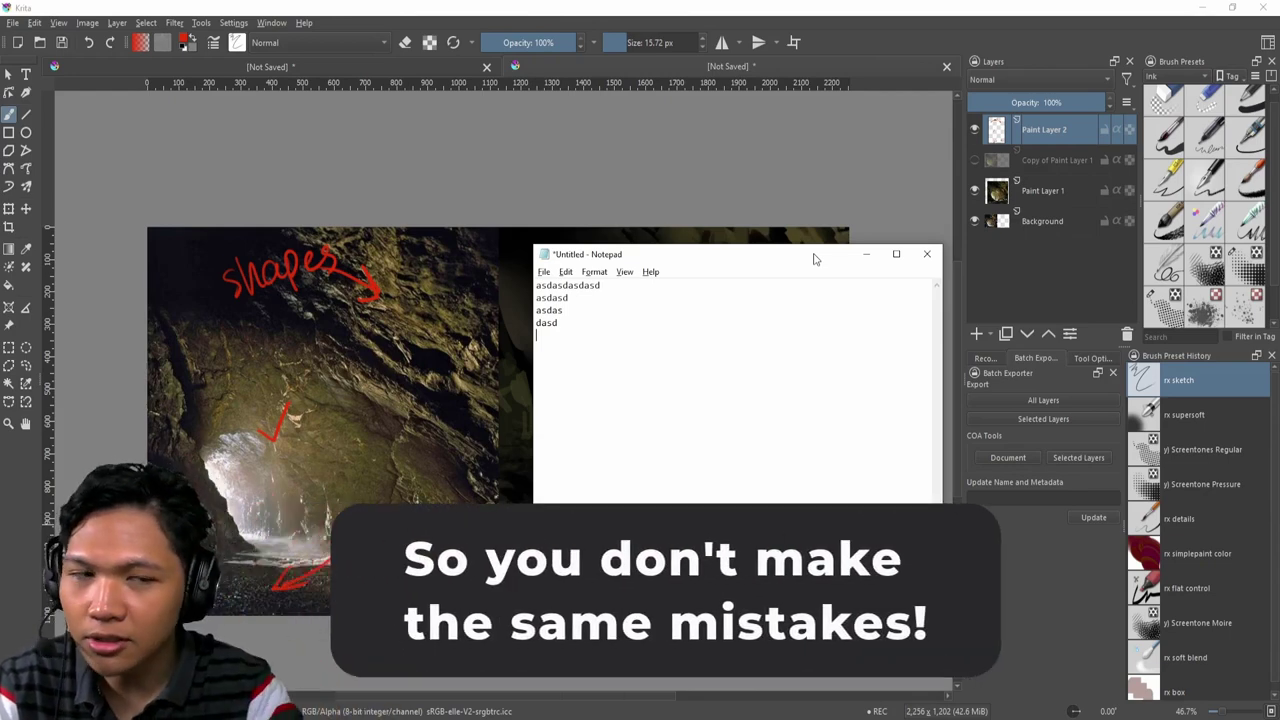
# Copy a cave photo from the reference board and create a new Krita document from the clipboard.
pyautogui.hotkey('alt', 'Tab')
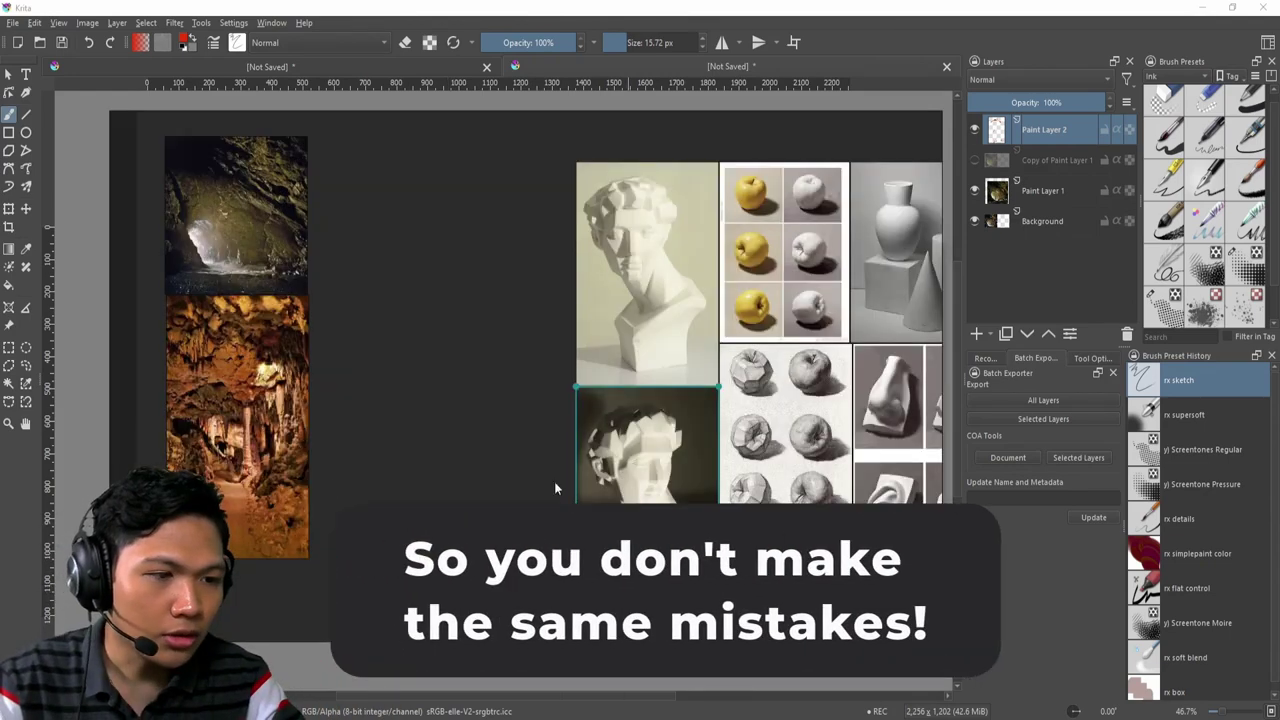
pyautogui.click(244, 440)
pyautogui.scroll(3, 244, 440)
pyautogui.scroll(-3, 480, 480)
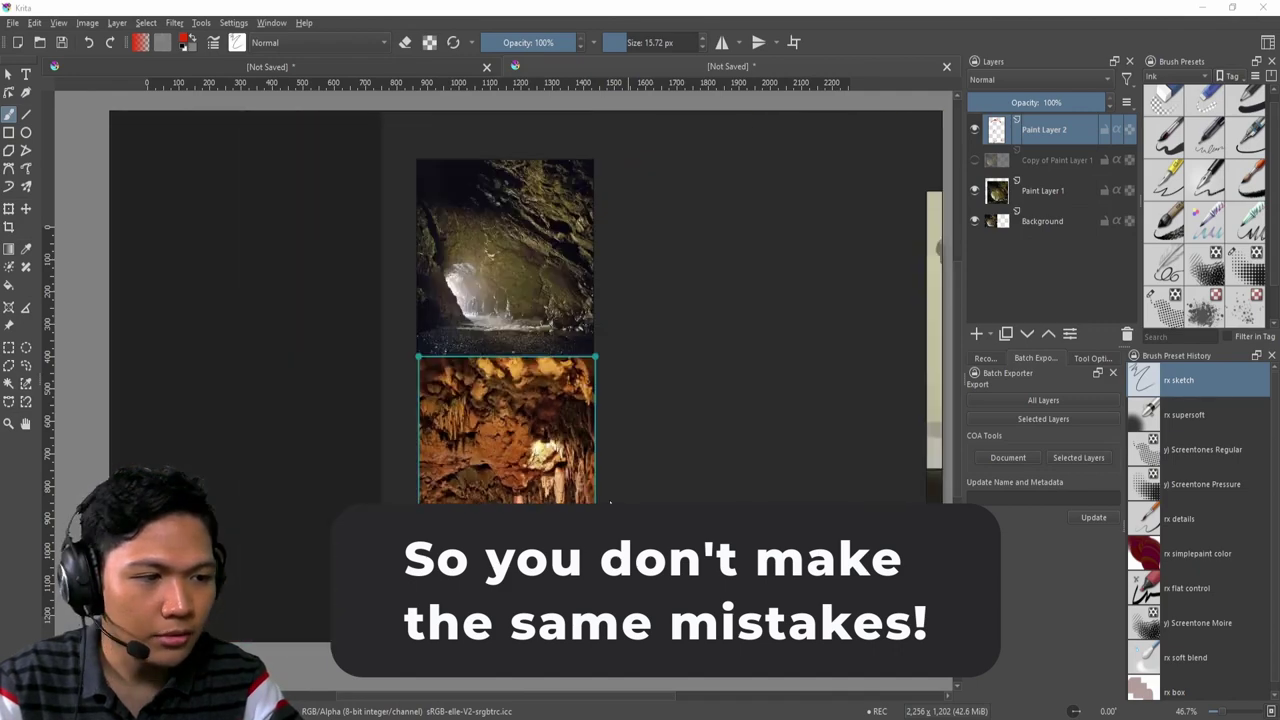
pyautogui.hotkey('alt', 'Tab')
pyautogui.hotkey('alt', 'f')
pyautogui.press('n')
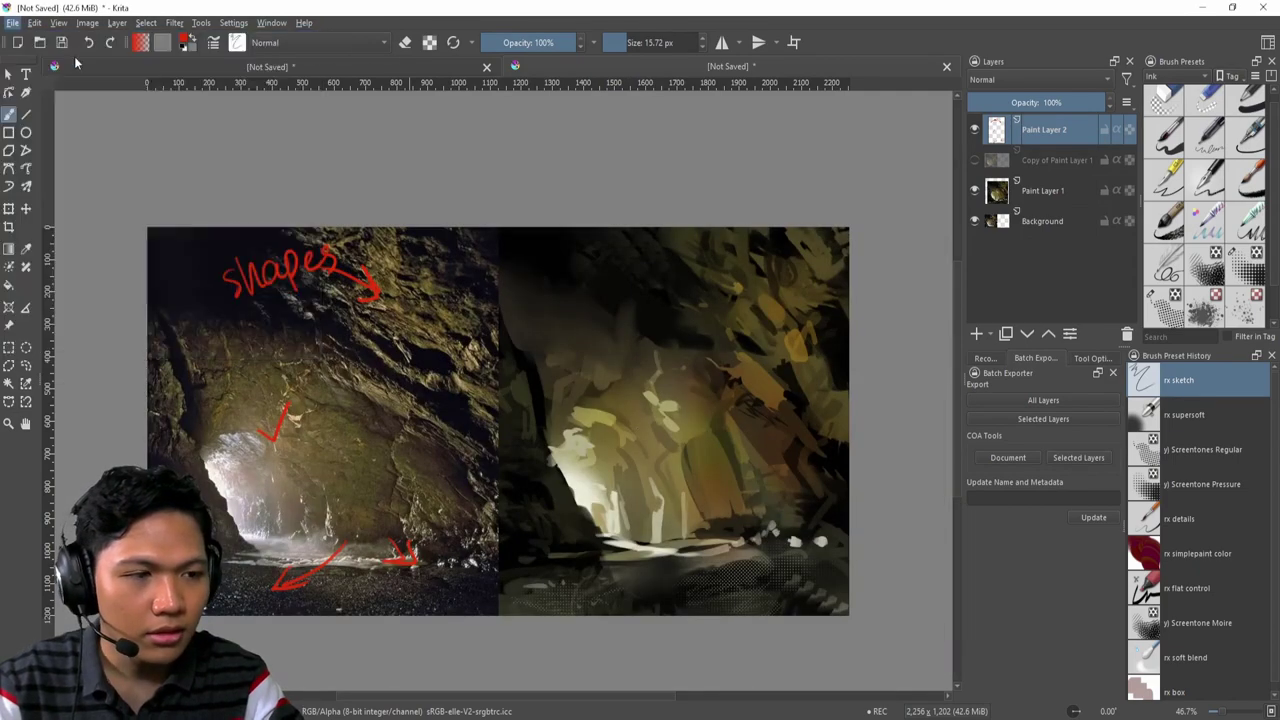
pyautogui.click(757, 534)
# Double the new canvas width to 200%, then move the Notepad notes to the upper right.
pyautogui.scroll(-3, 648, 411)
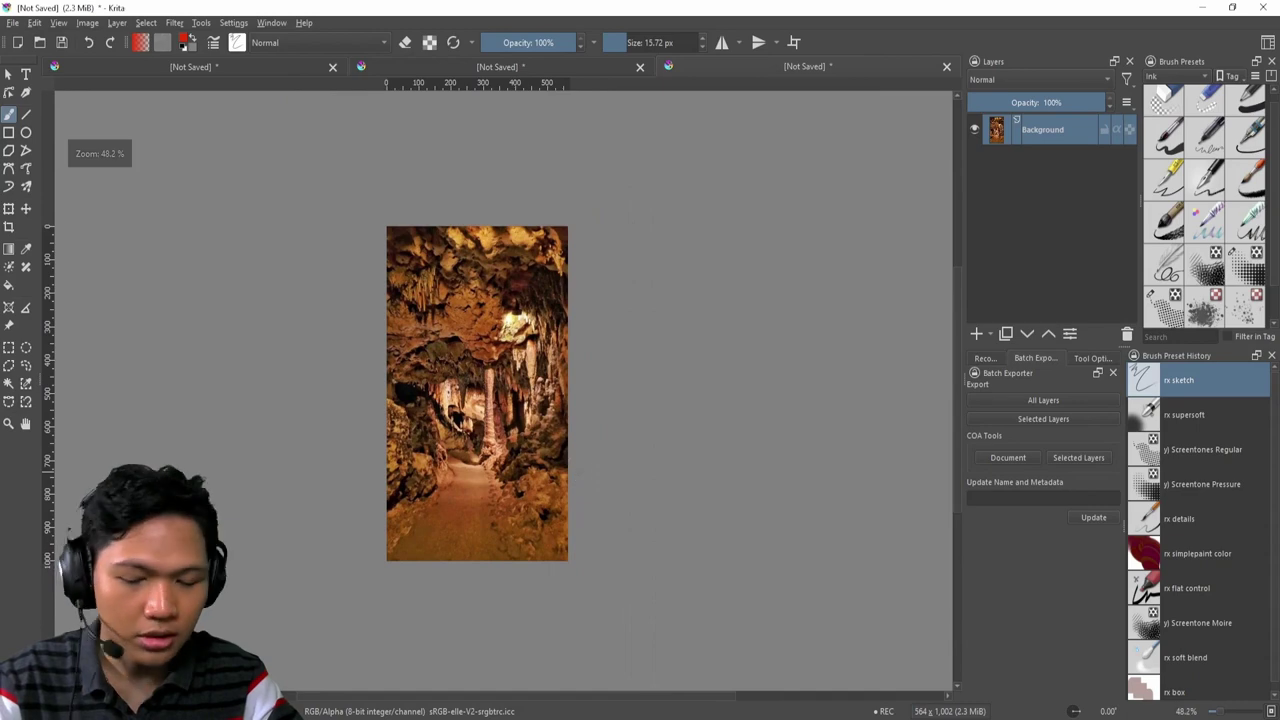
pyautogui.hotkey('ctrl', 'alt', 'c')
pyautogui.write('200')
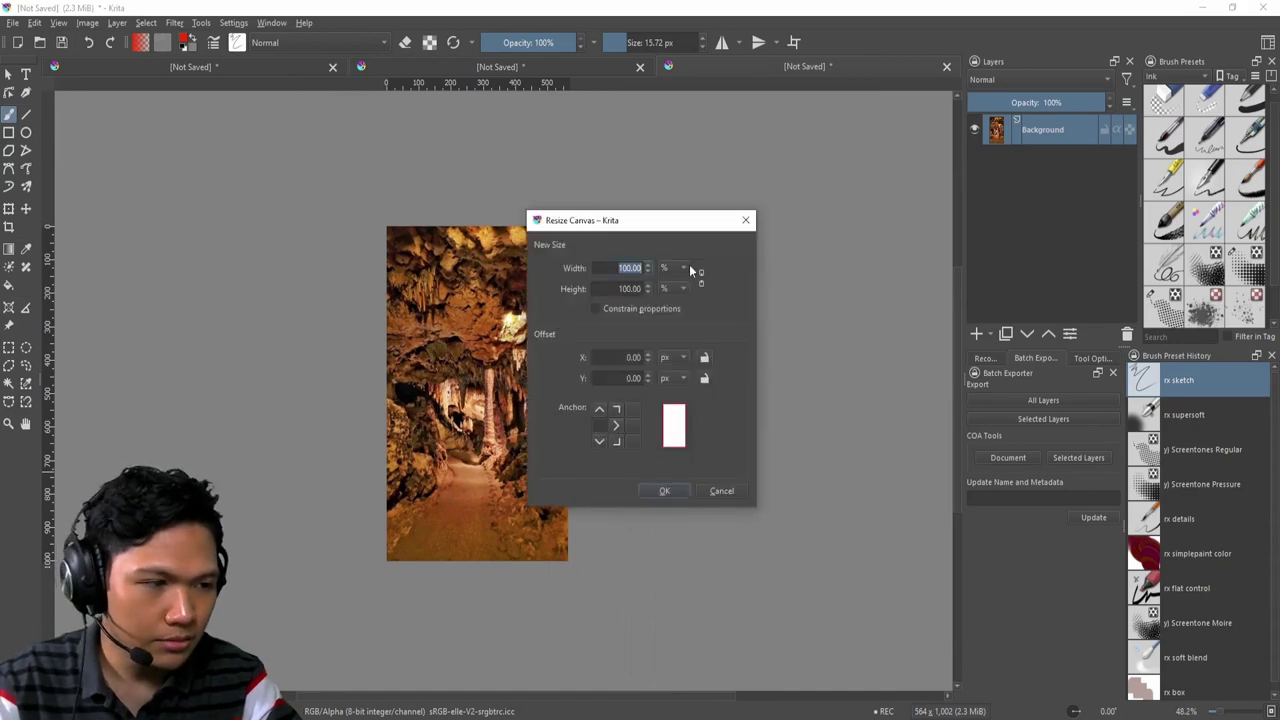
pyautogui.press('Return')
pyautogui.scroll(2, 517, 296)
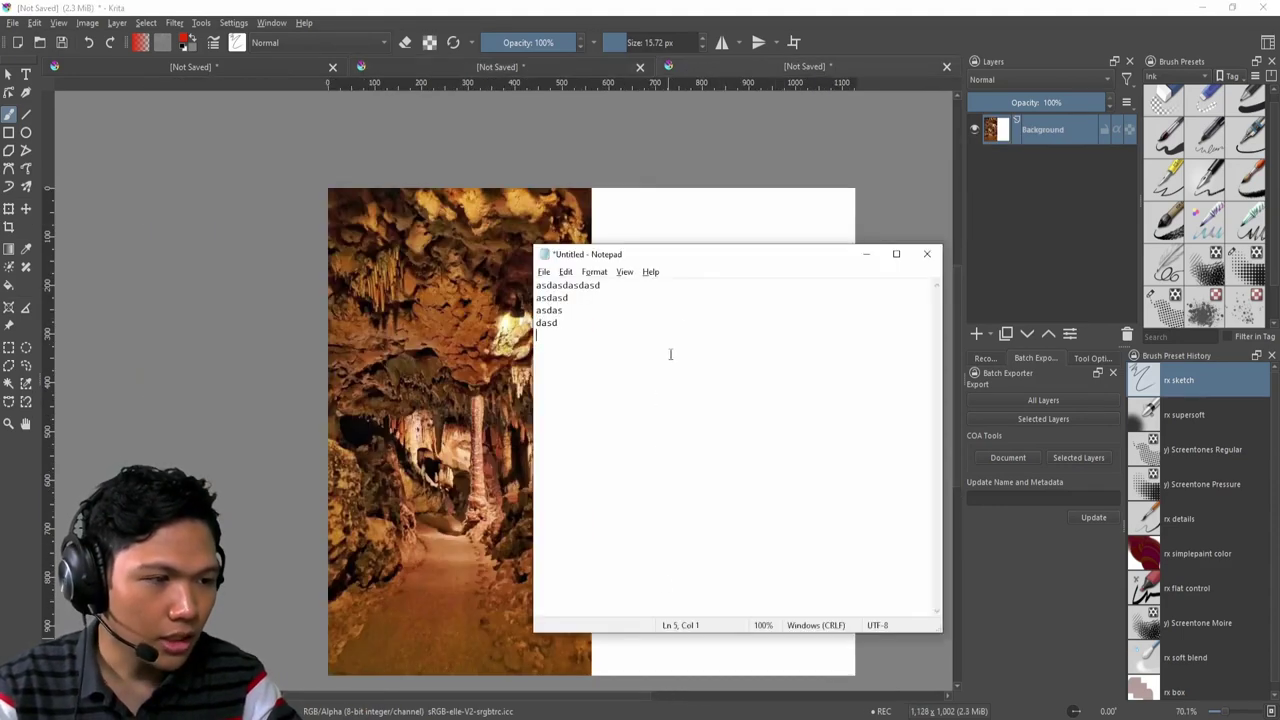
pyautogui.moveTo(690, 259); pyautogui.dragTo(1007, 161)
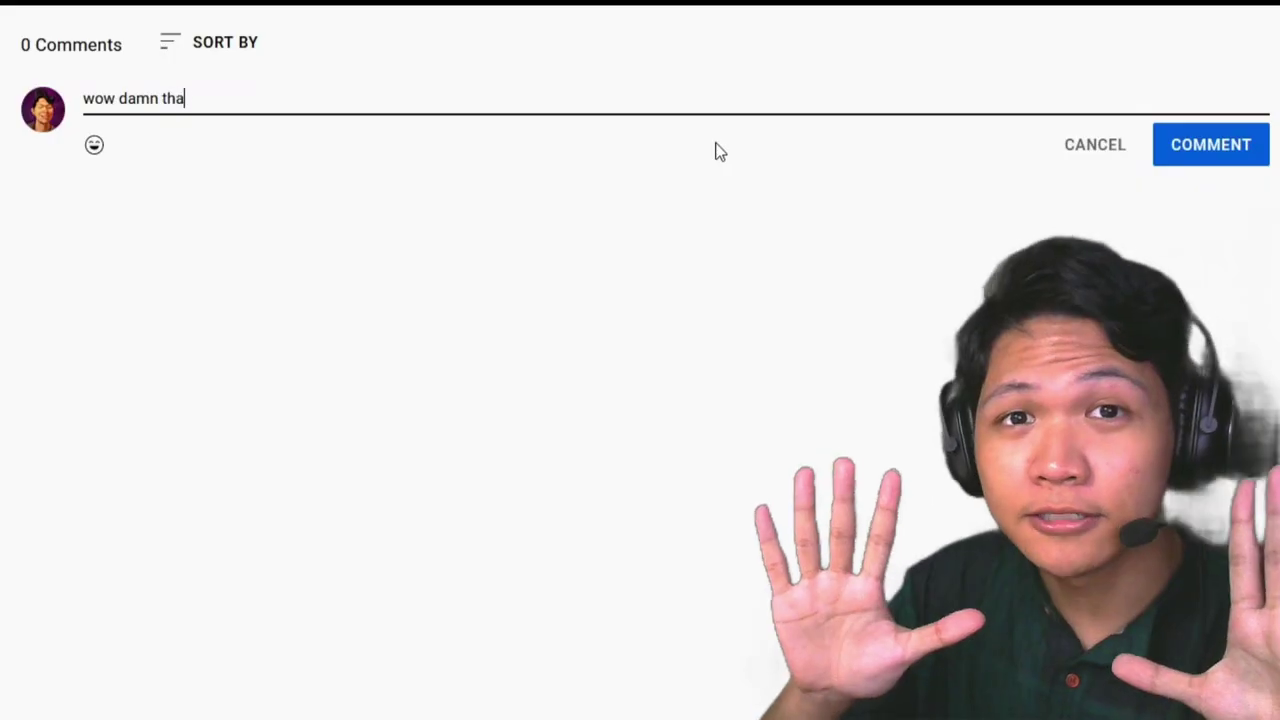
# Finish the comment so it reads 'wow damn thats crazy hahah... youre so cool mr artist man'.
pyautogui.write('ts crazy hahah...')
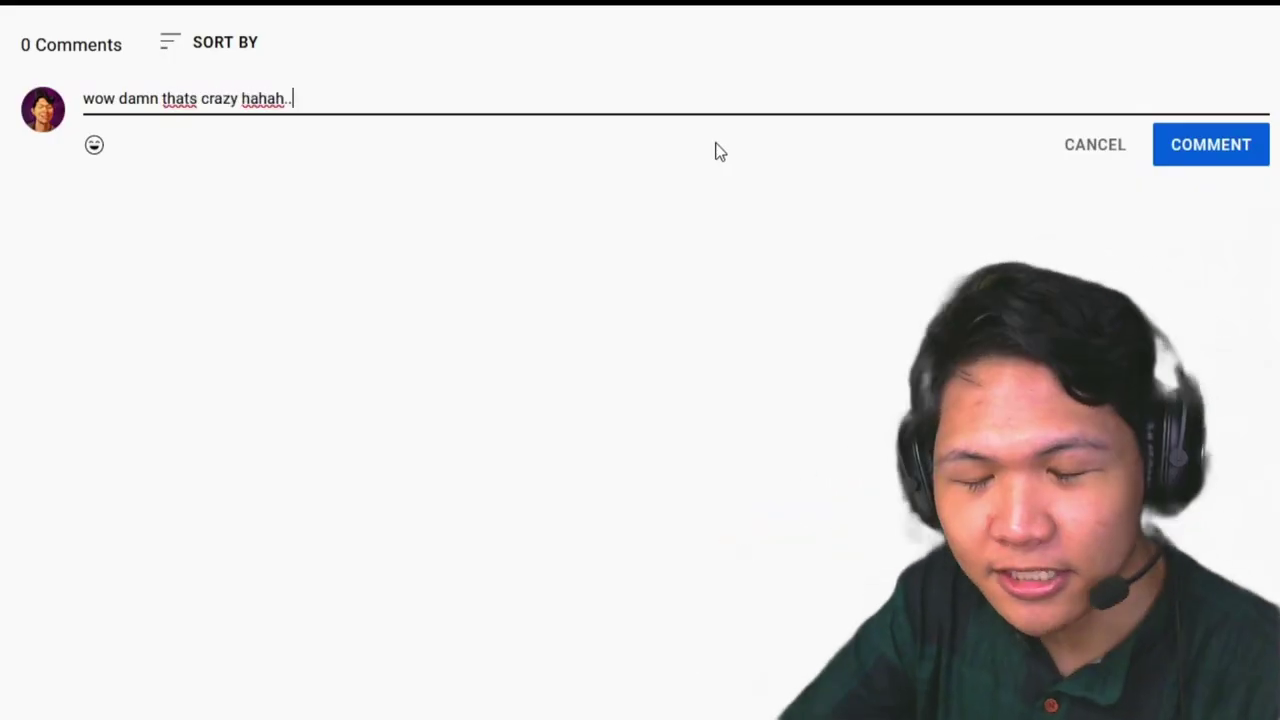